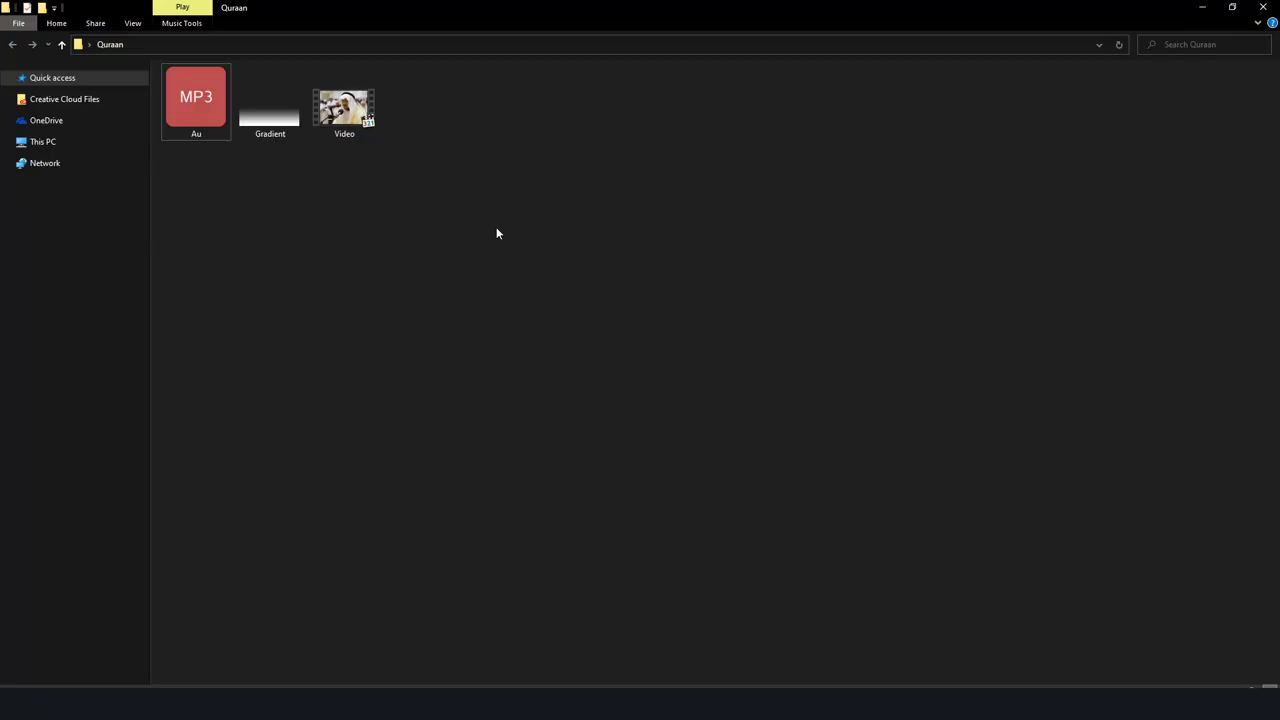
Select Au.mp3, Gradient.png and Video.mp4 in the Quraan folder and drag them into the Media Bin.
mouse_move(462, 225)
mouse_down()
mouse_move(200, 98)
mouse_move(269, 318)
mouse_move(268, 605)
mouse_up()
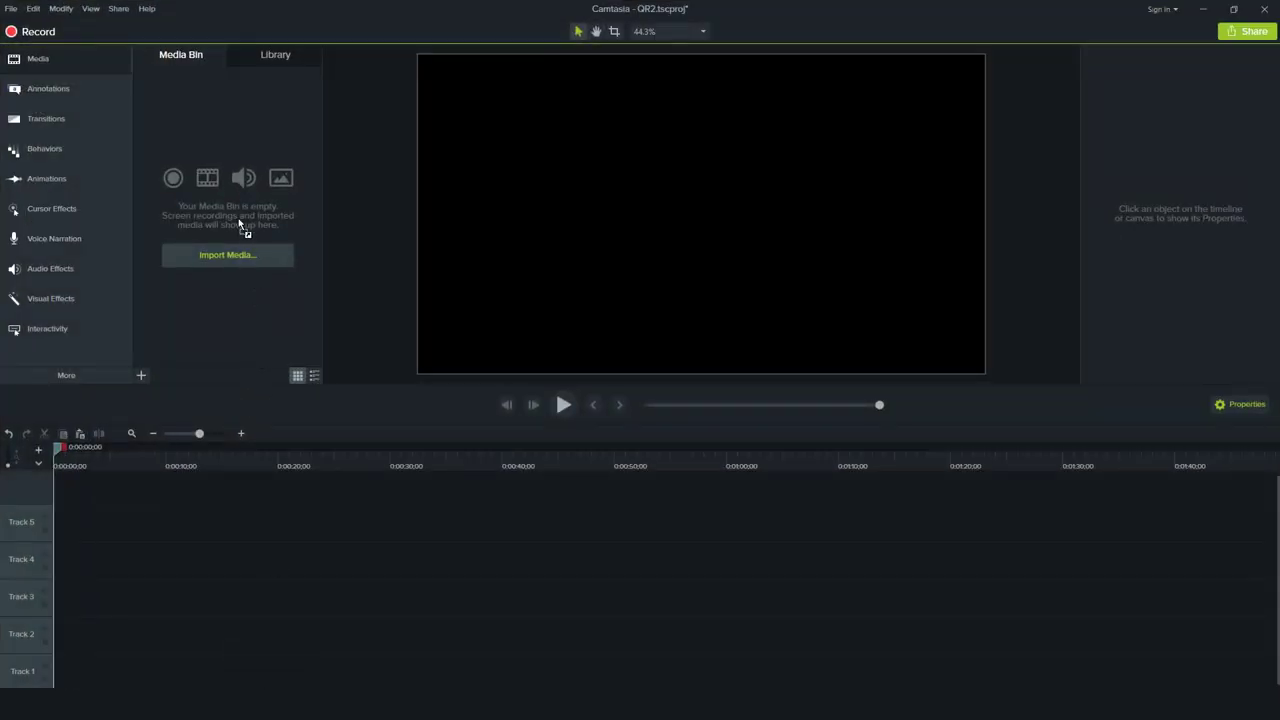
drag(239, 224, 238, 217)
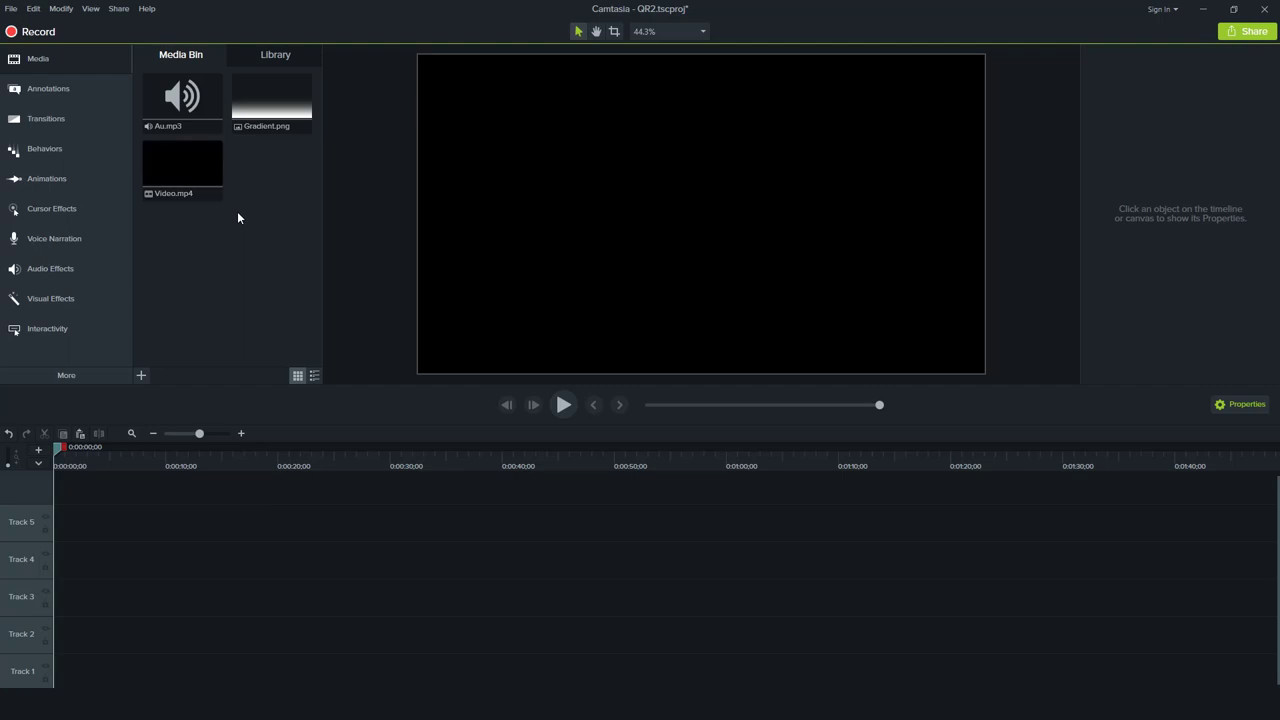
Apply project settings of 1080p HD (1920x1080) with a white canvas colour.
right_click(391, 230)
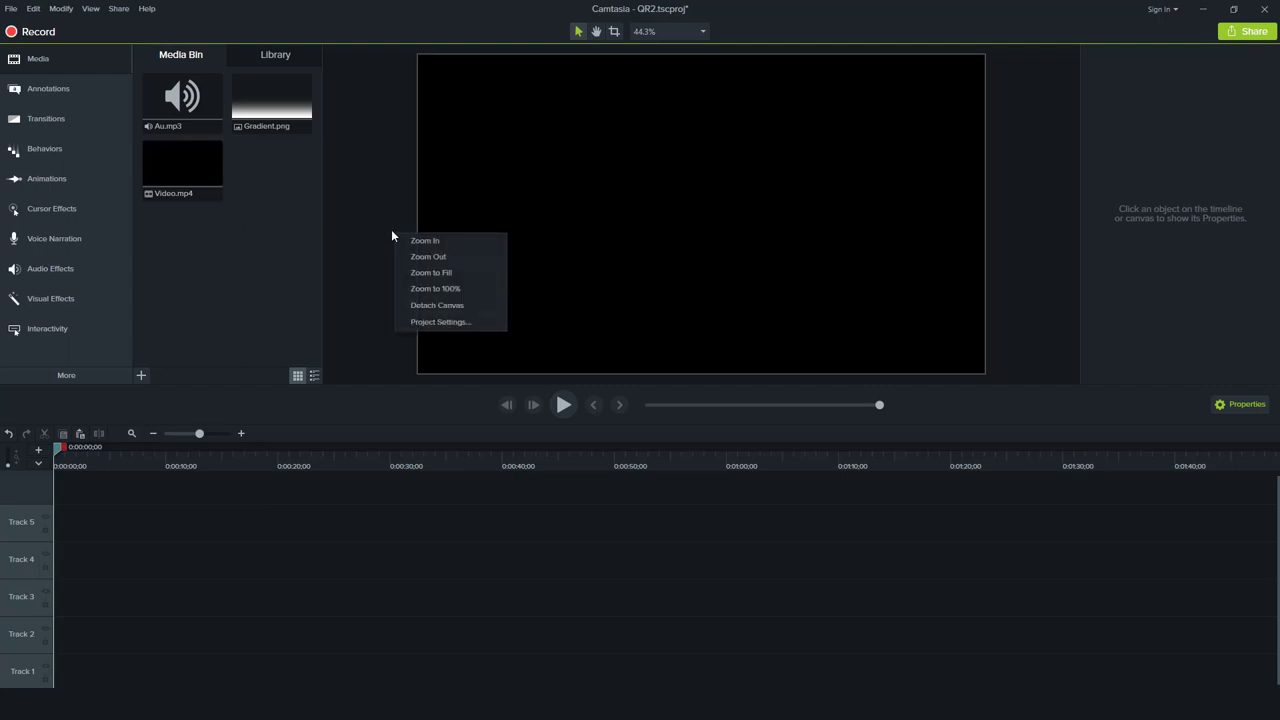
click(431, 323)
click(638, 313)
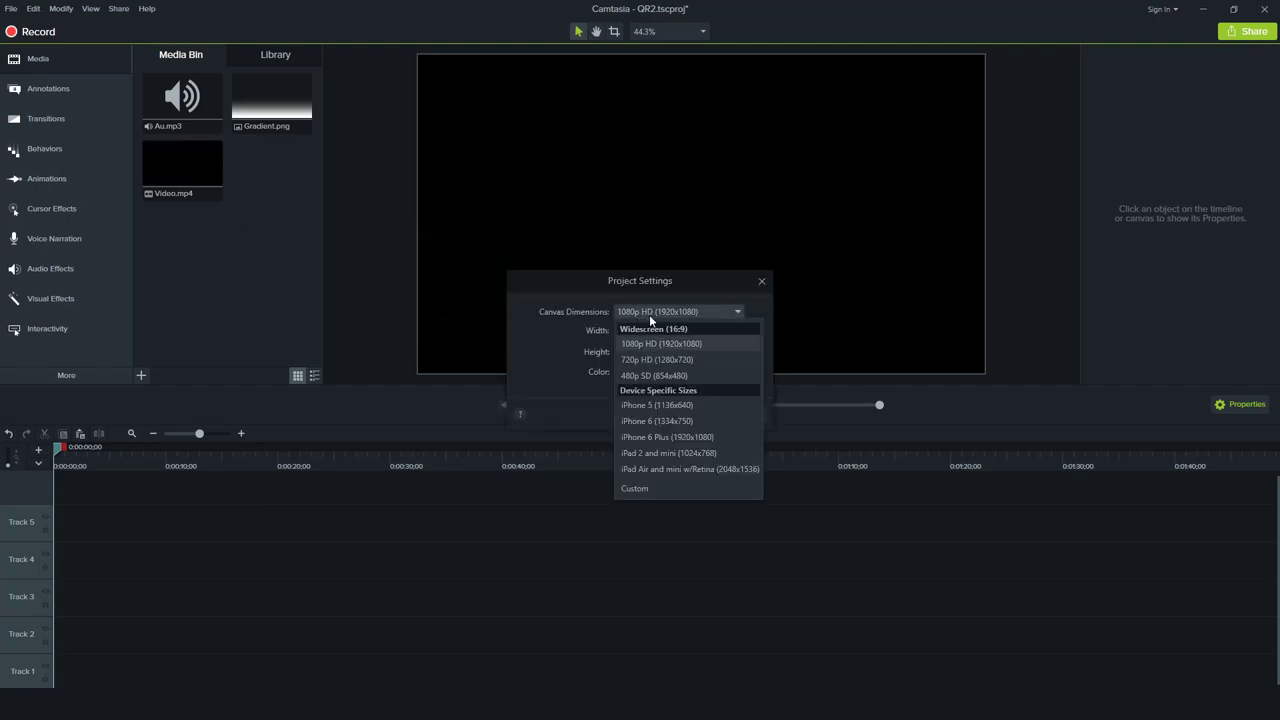
click(708, 344)
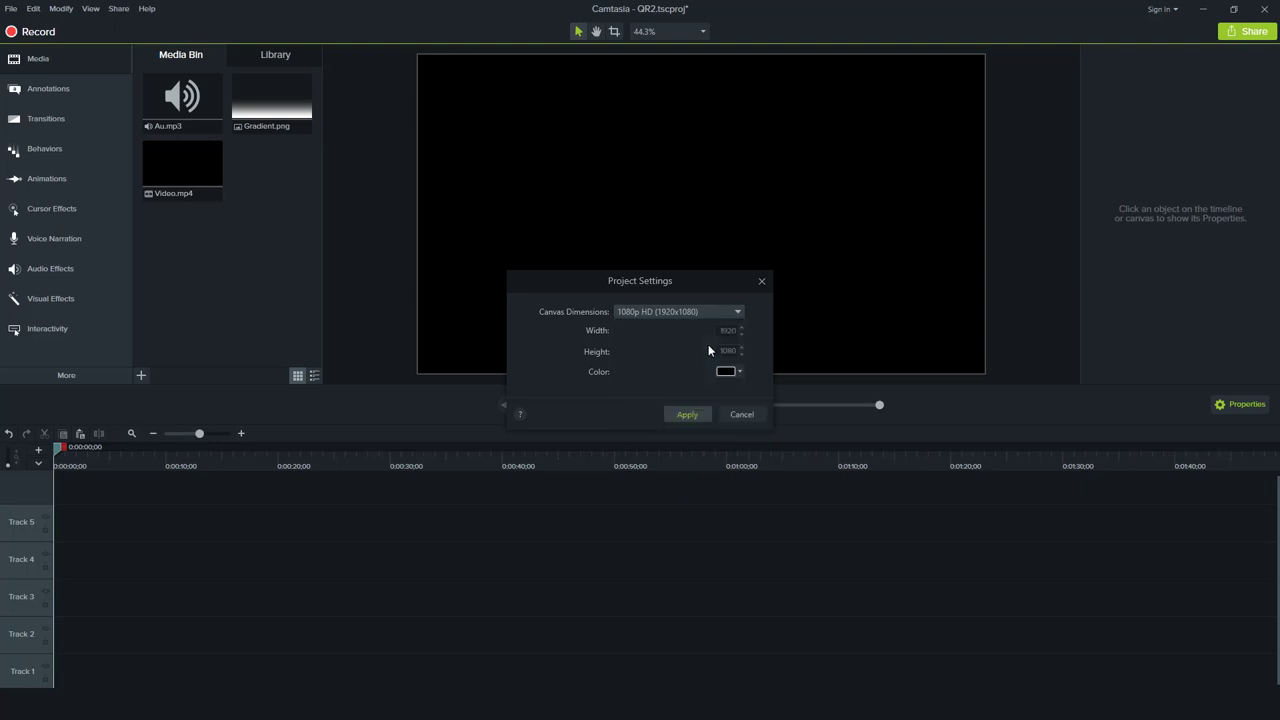
click(725, 372)
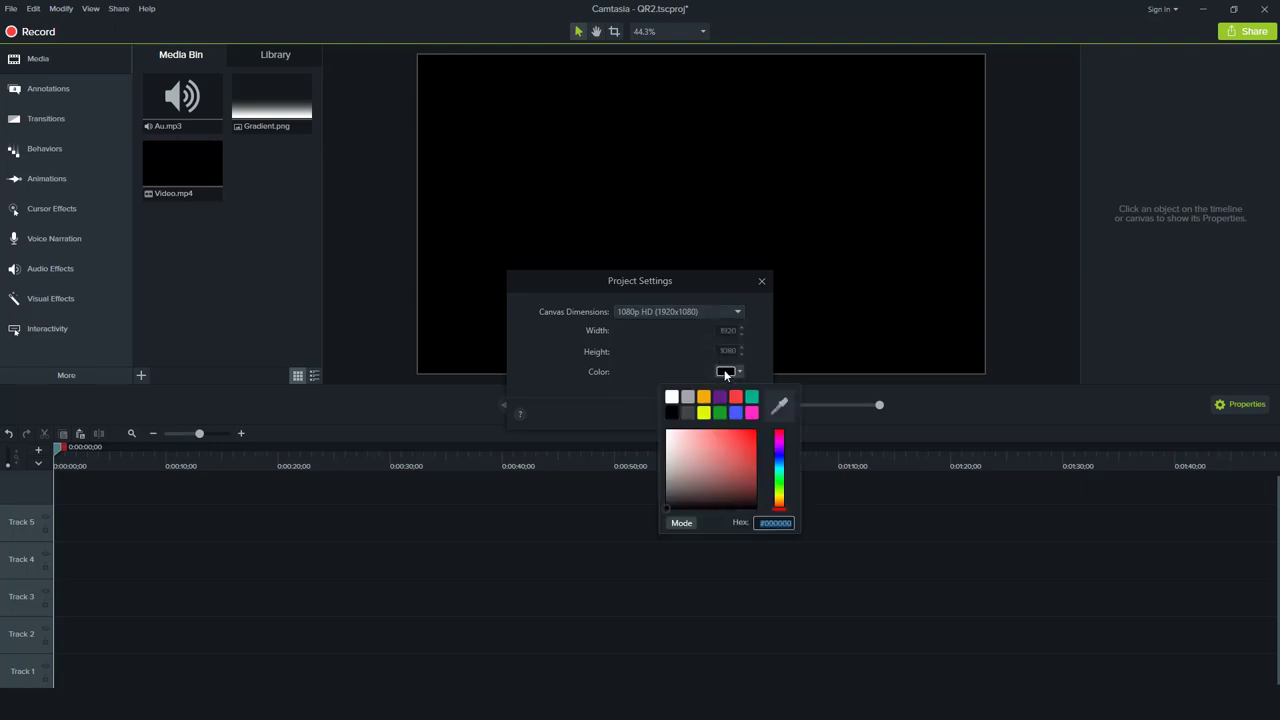
click(672, 396)
click(690, 414)
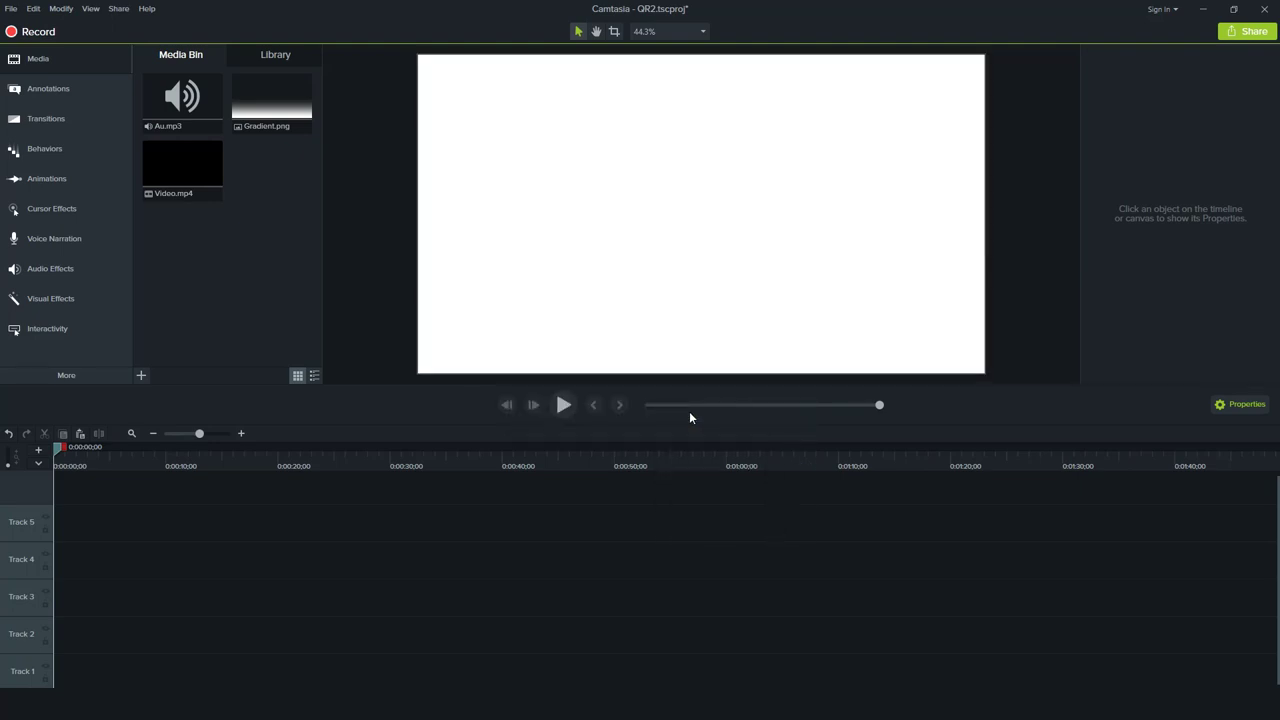
Put Video.mp4 on Track 3 and Gradient.png on Track 4, extended to the video's end.
mouse_move(166, 170)
mouse_down()
mouse_move(173, 272)
mouse_move(64, 600)
mouse_up()
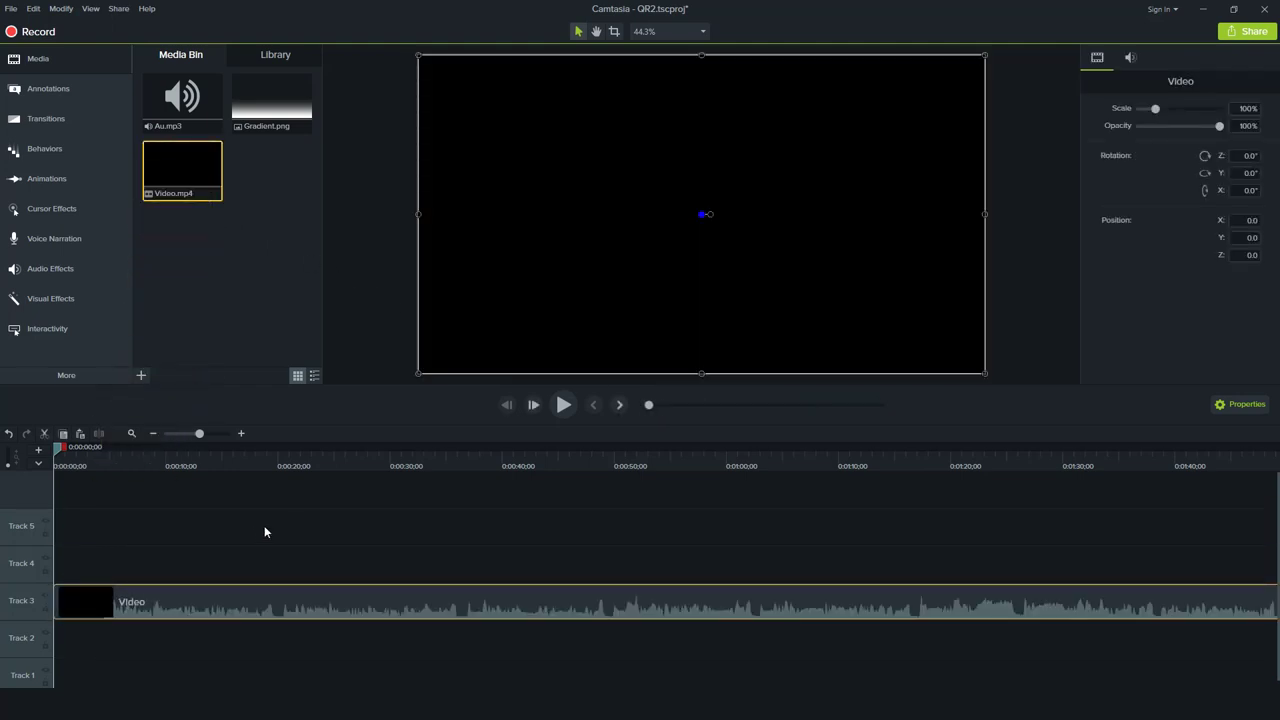
drag(60, 452, 108, 476)
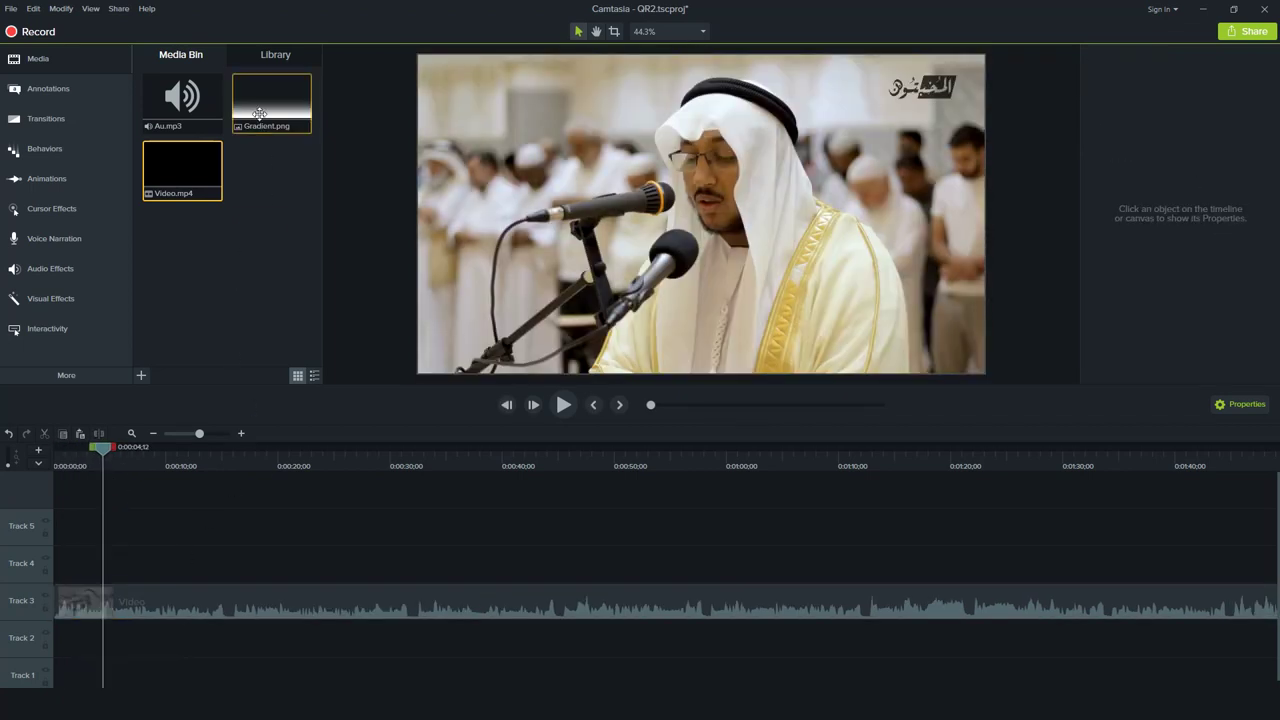
drag(271, 100, 613, 557)
drag(276, 557, 1109, 557)
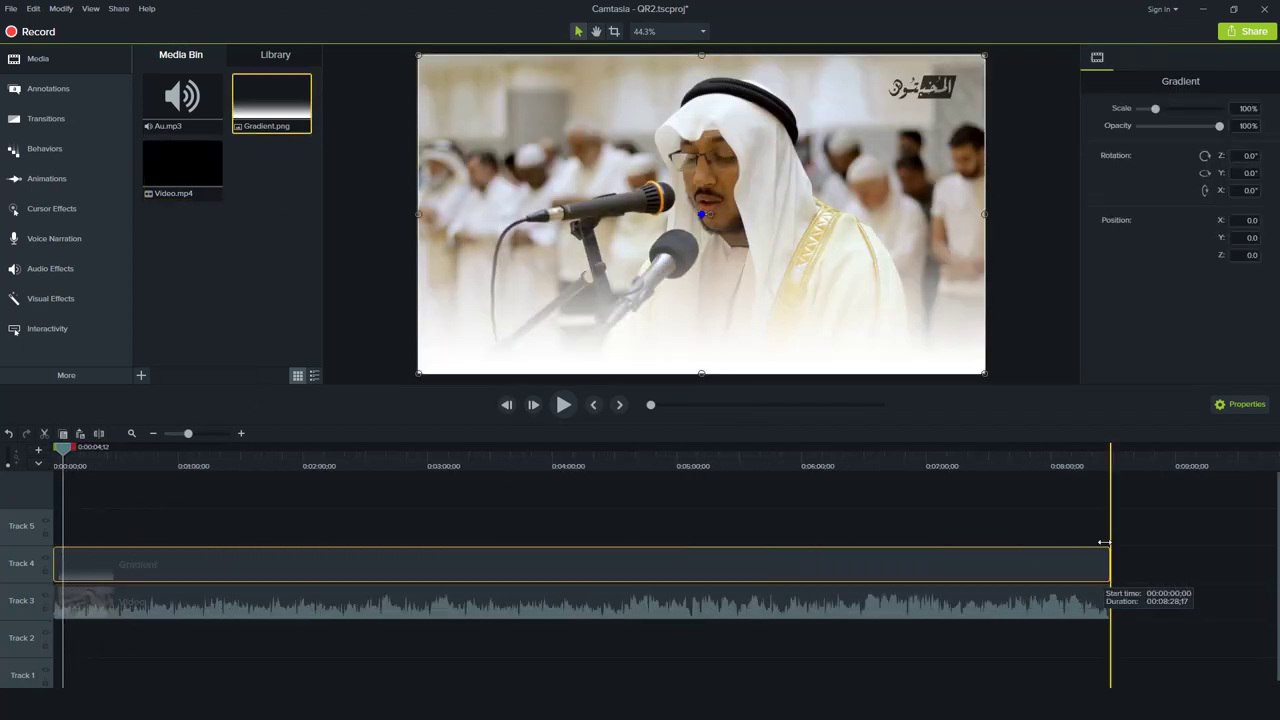
Zoom into the timeline start and preview playback from the beginning, stepping back two frames.
click(241, 433)
click(46, 118)
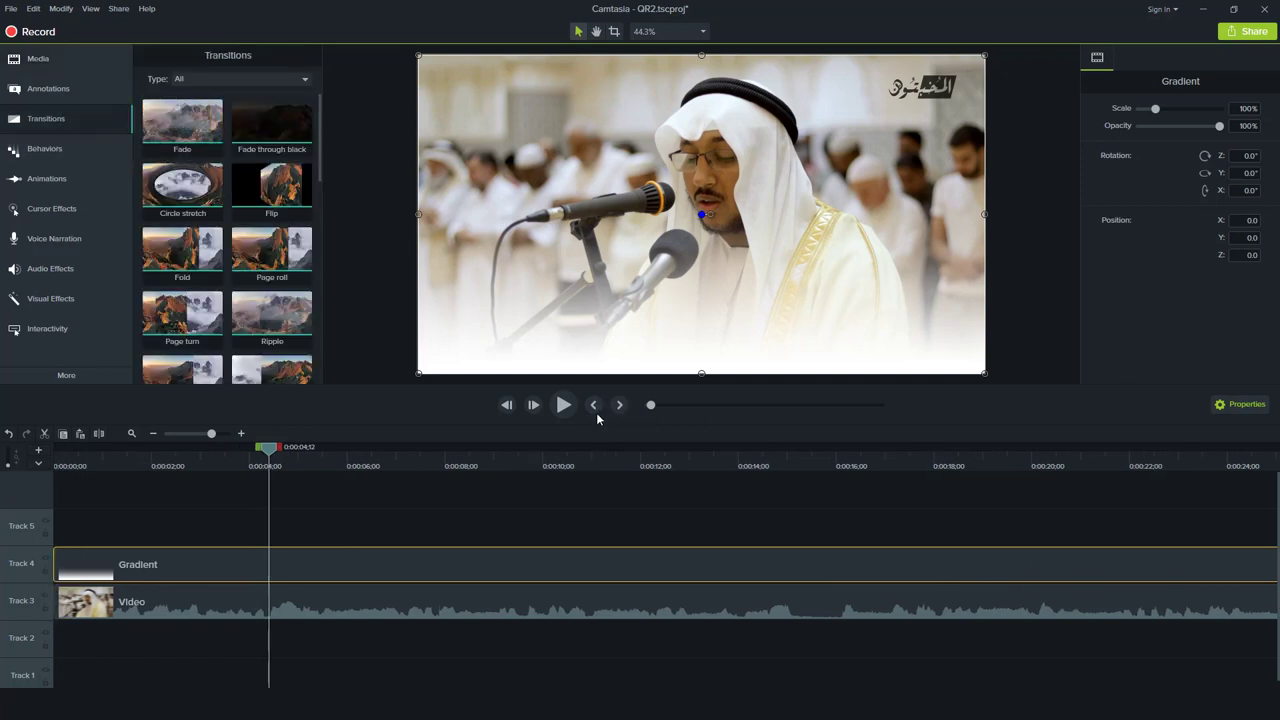
key(ctrl+Home)
key(space)
click(291, 518)
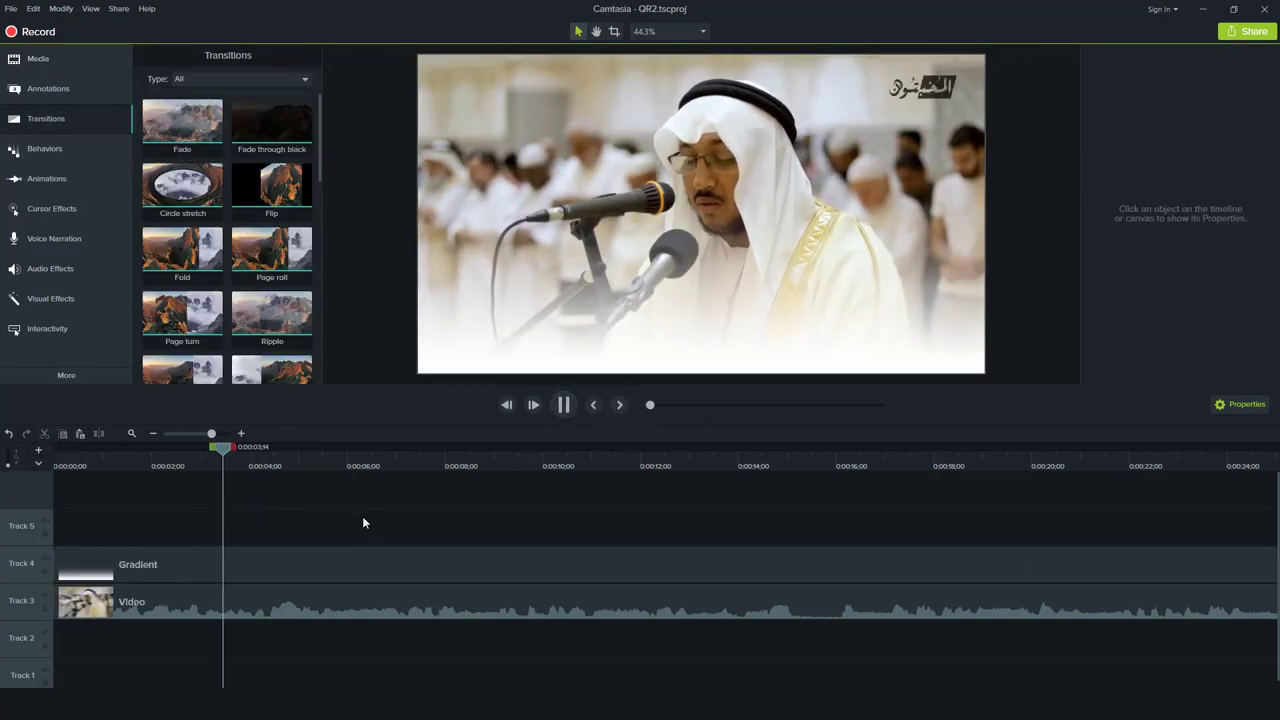
key(space)
click(507, 404)
click(507, 404)
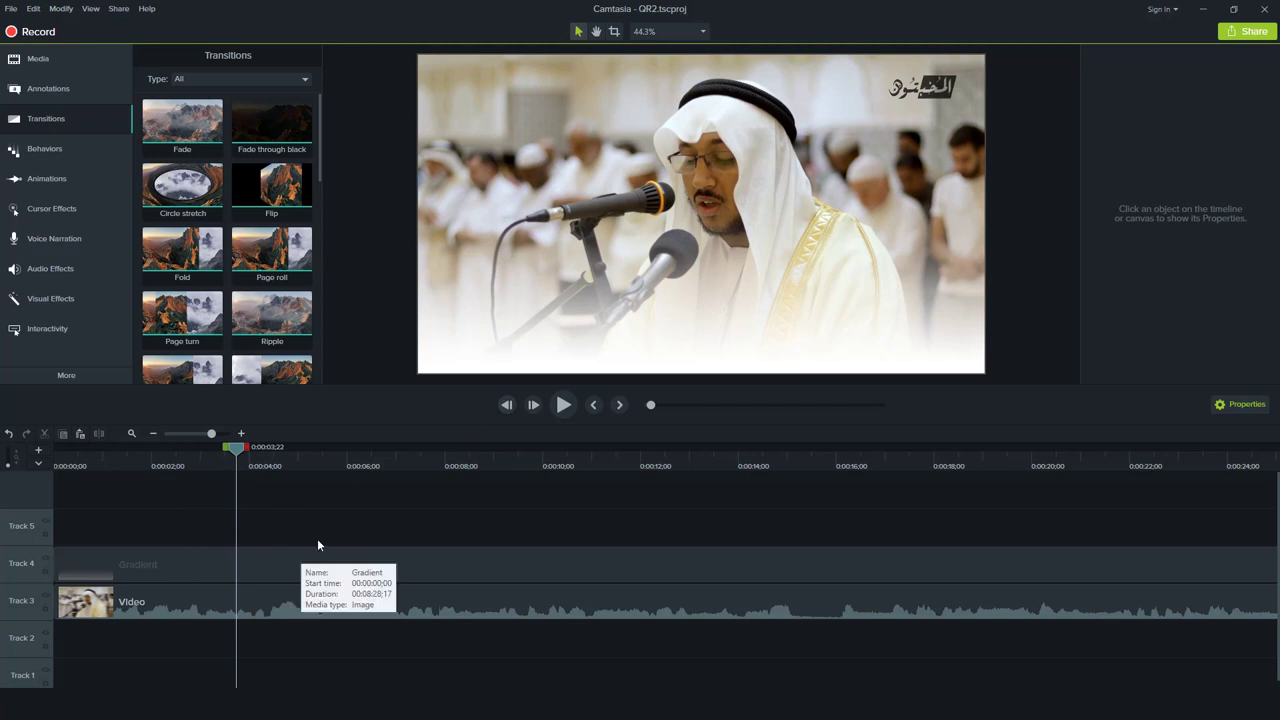
click(47, 88)
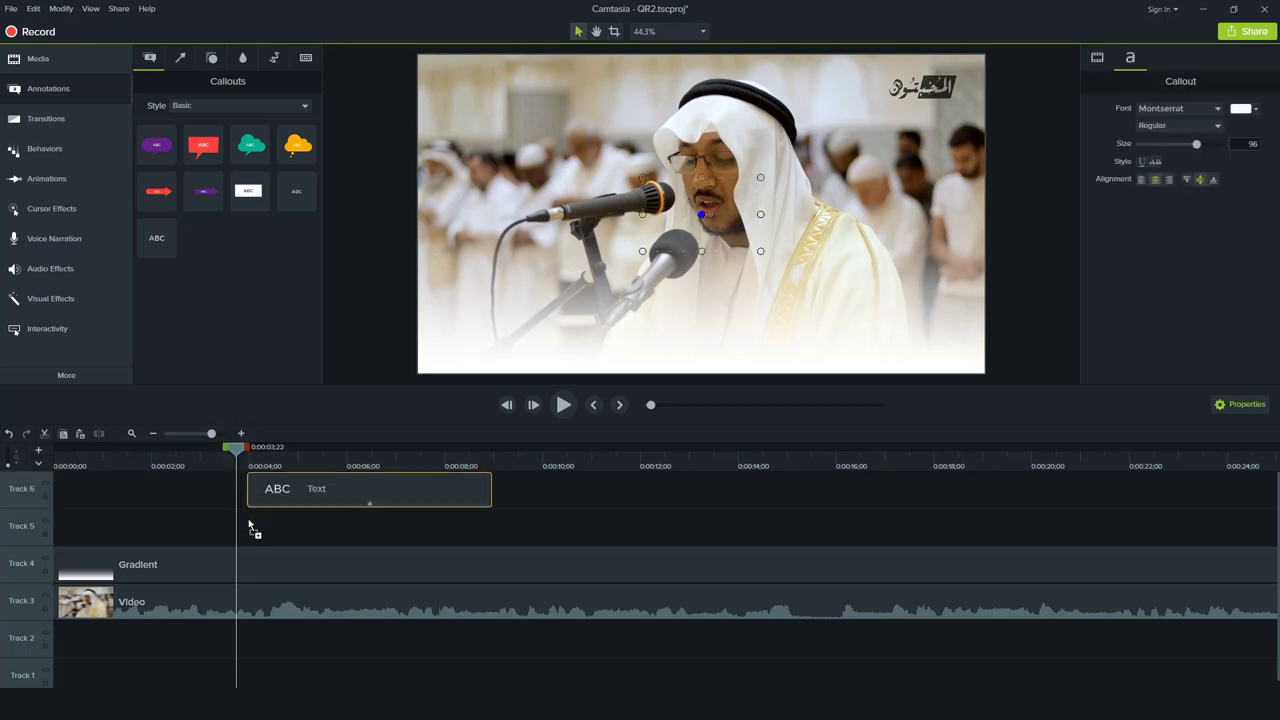
Add an ABC text callout on Track 5 and turn off its drop shadow.
drag(165, 234, 240, 528)
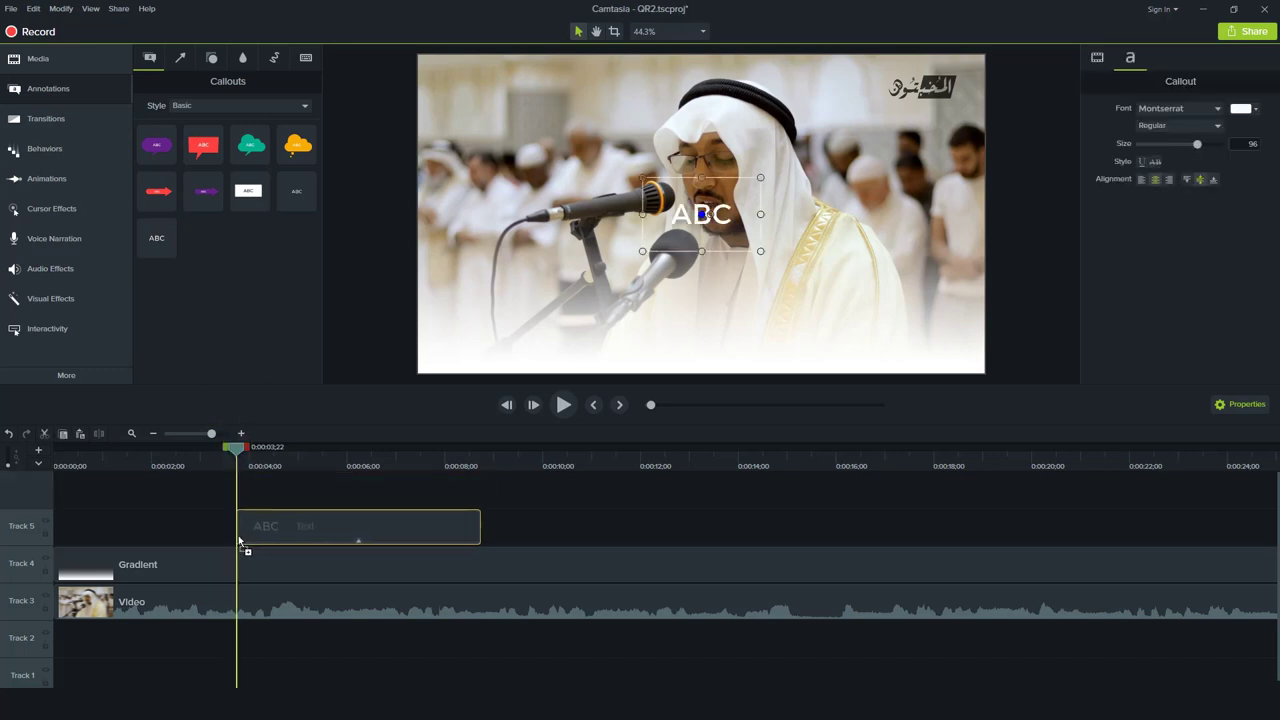
click(1099, 58)
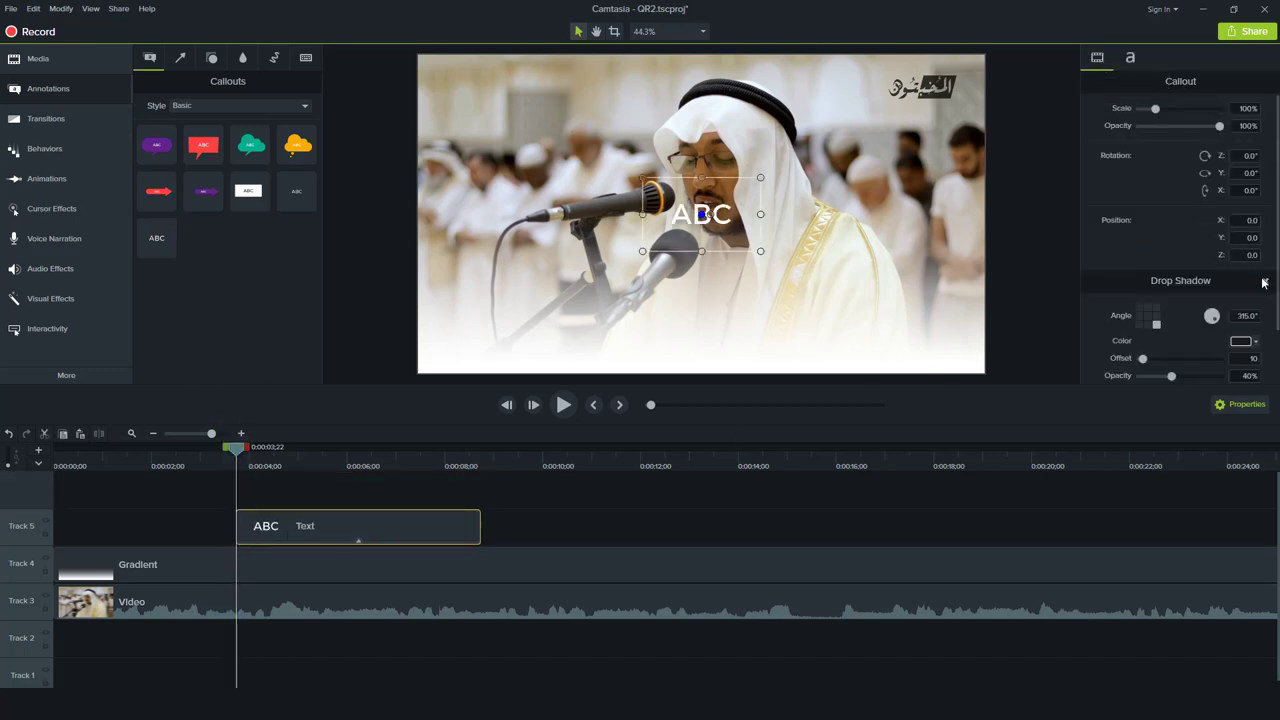
click(1265, 283)
click(1131, 60)
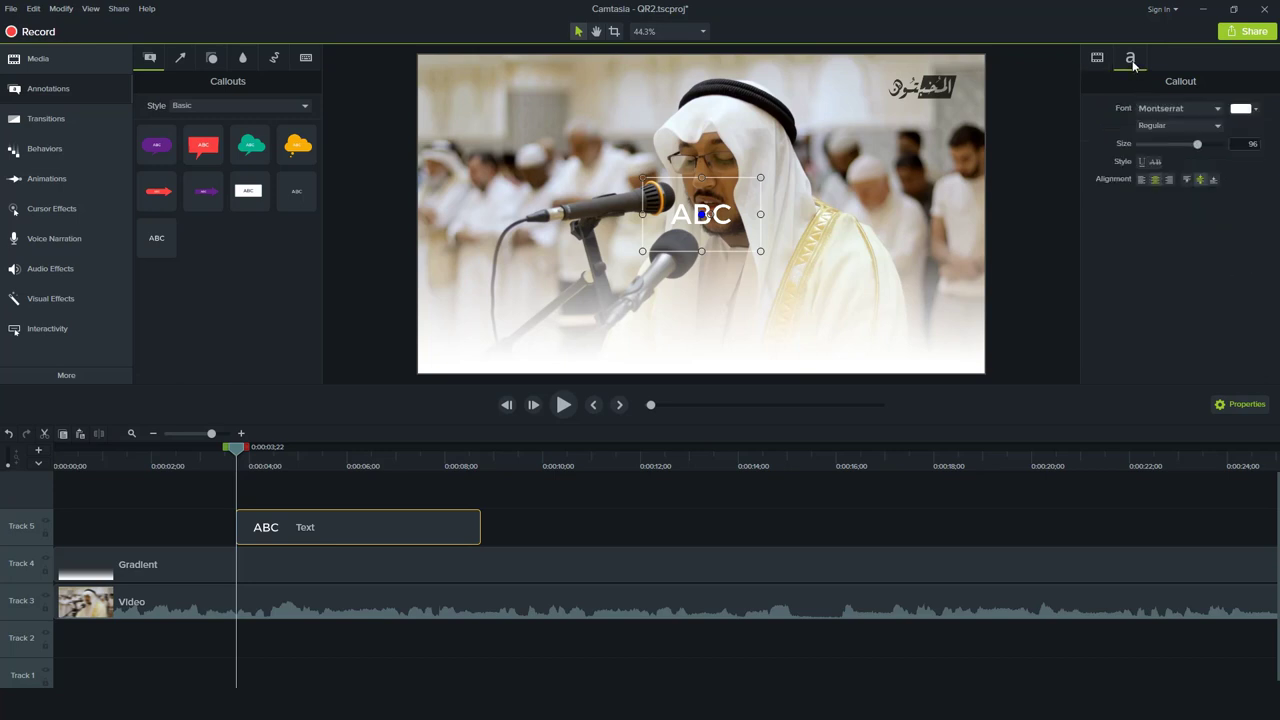
Widen the callout box on both sides and move it down over the video's lower part.
drag(759, 214, 947, 214)
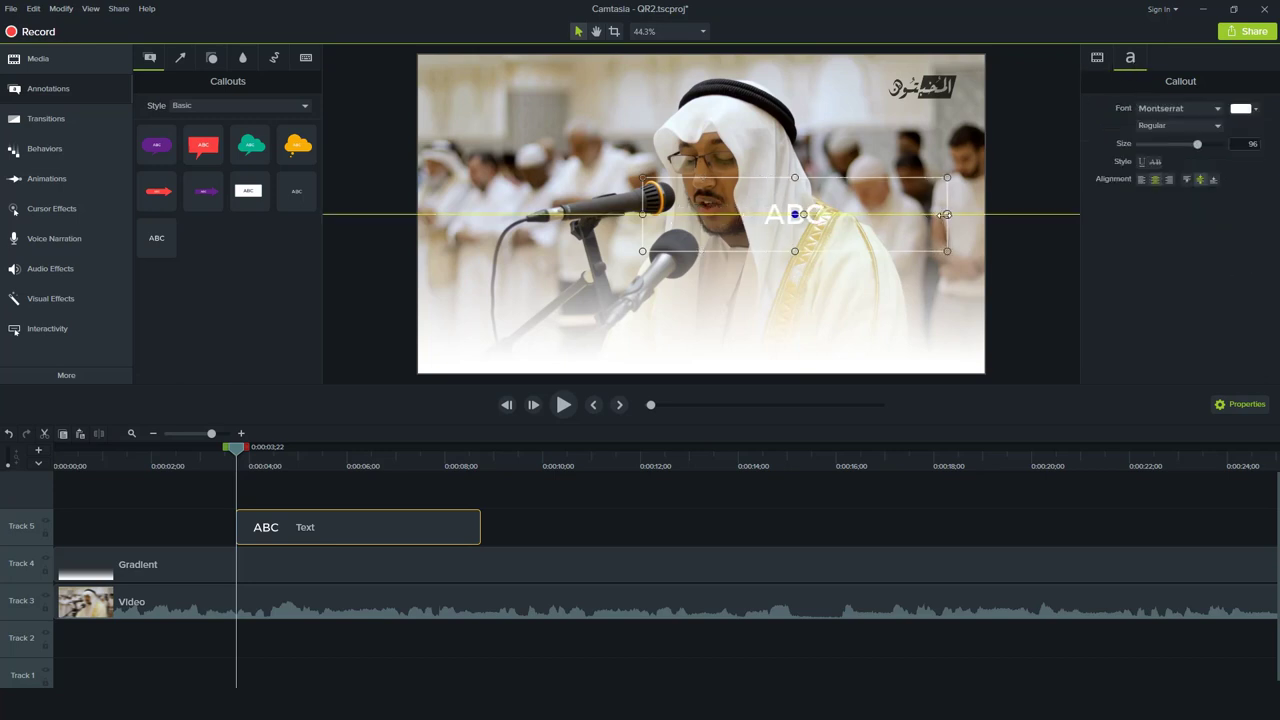
drag(642, 214, 492, 214)
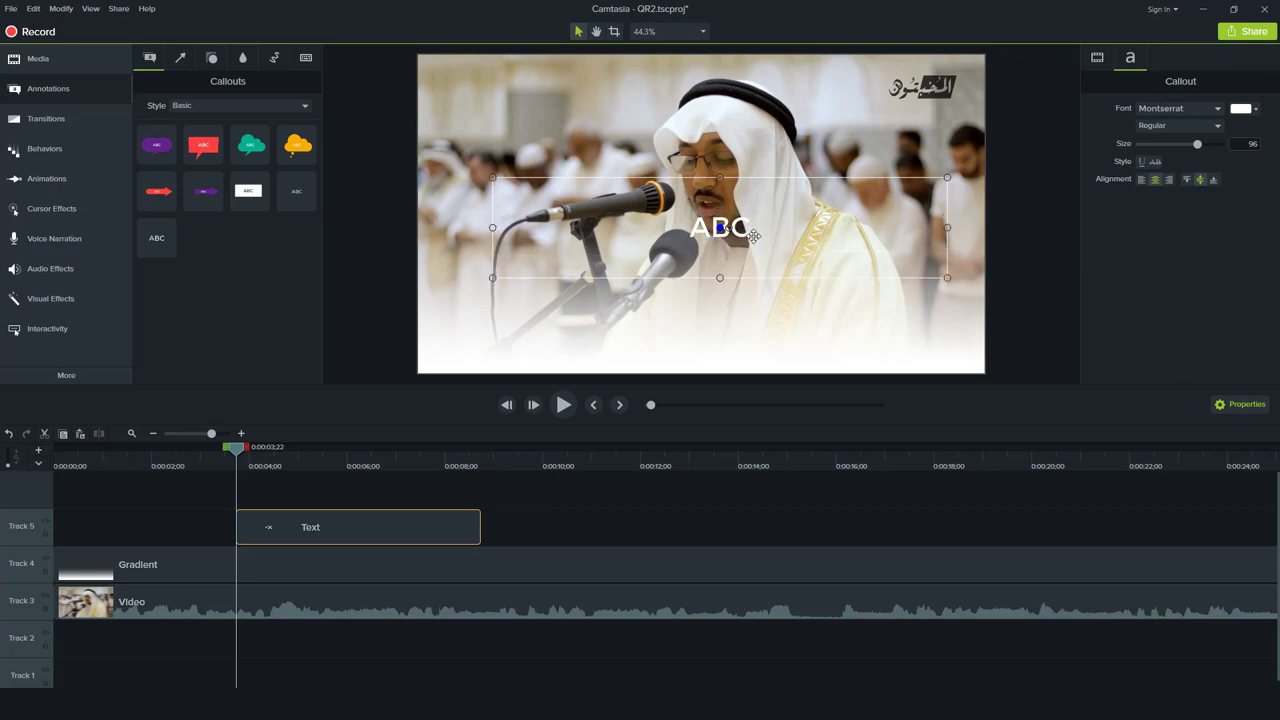
drag(754, 232, 735, 328)
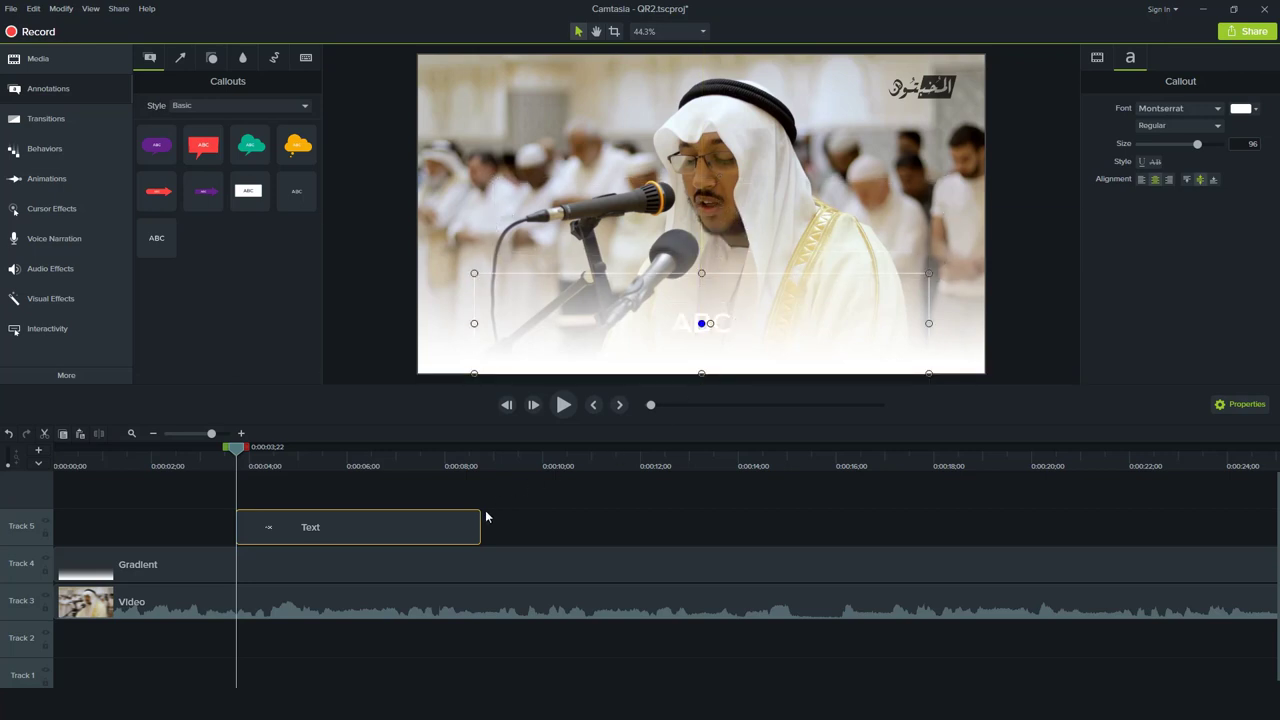
Stretch the Text clip on Track 5 to run the video's full length.
scroll(477, 523, down, 5)
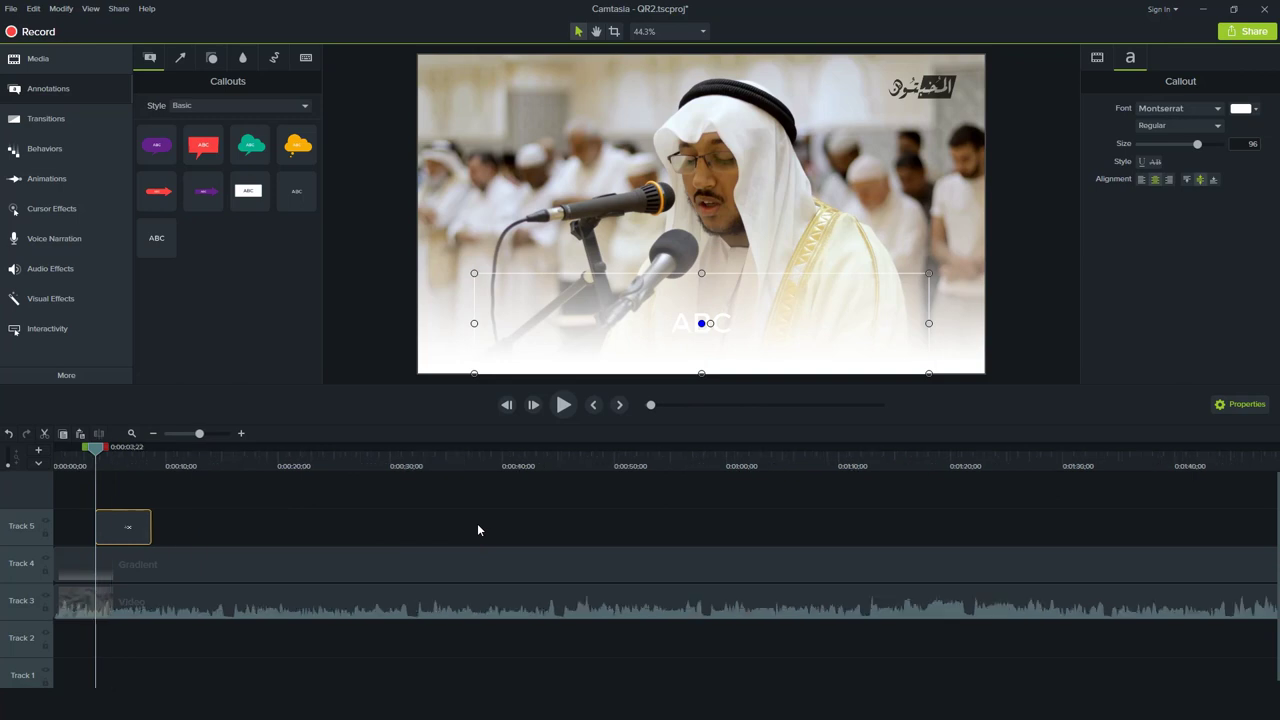
scroll(478, 525, down, 2)
scroll(478, 525, down, 2)
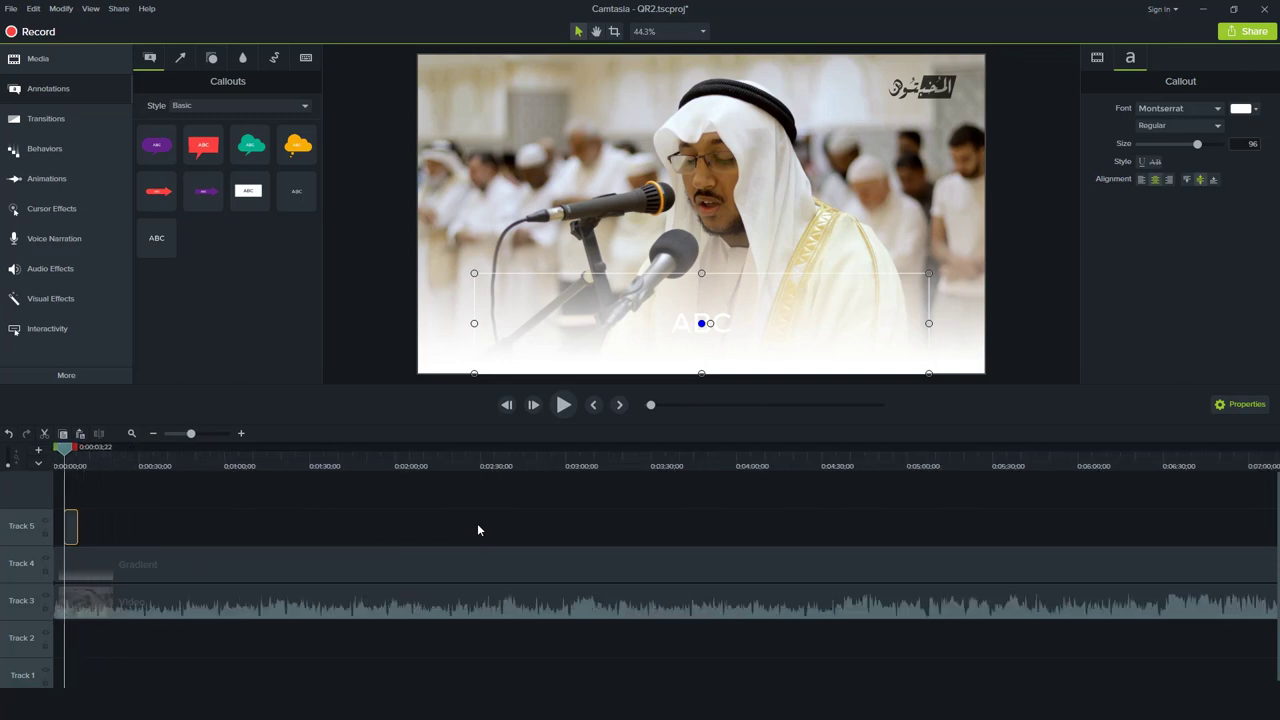
scroll(478, 525, down, 1)
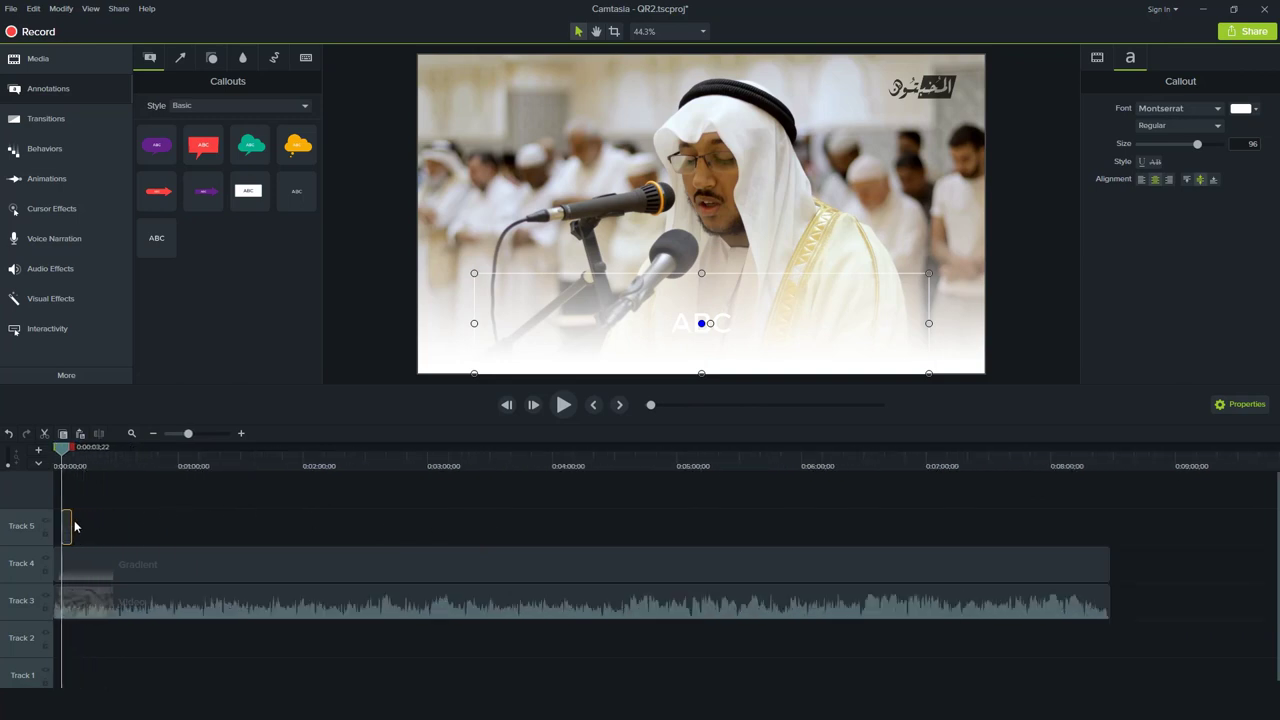
drag(72, 522, 1025, 512)
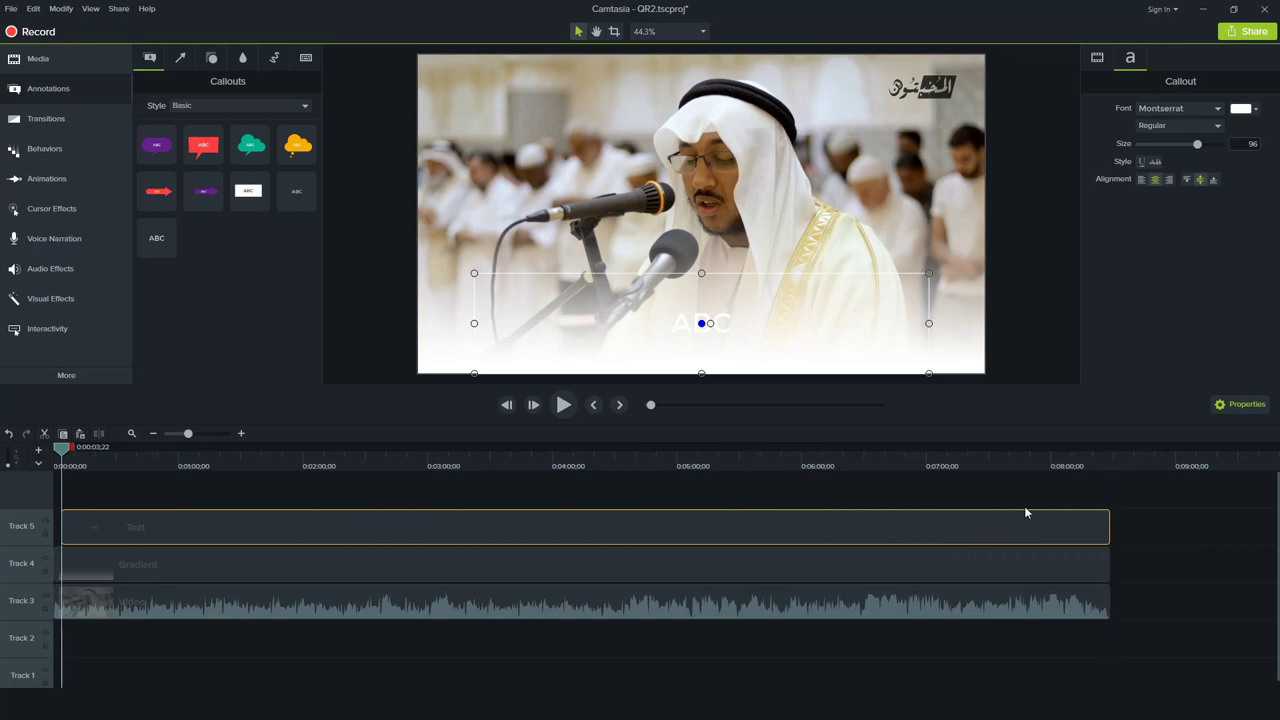
scroll(150, 504, up, 5)
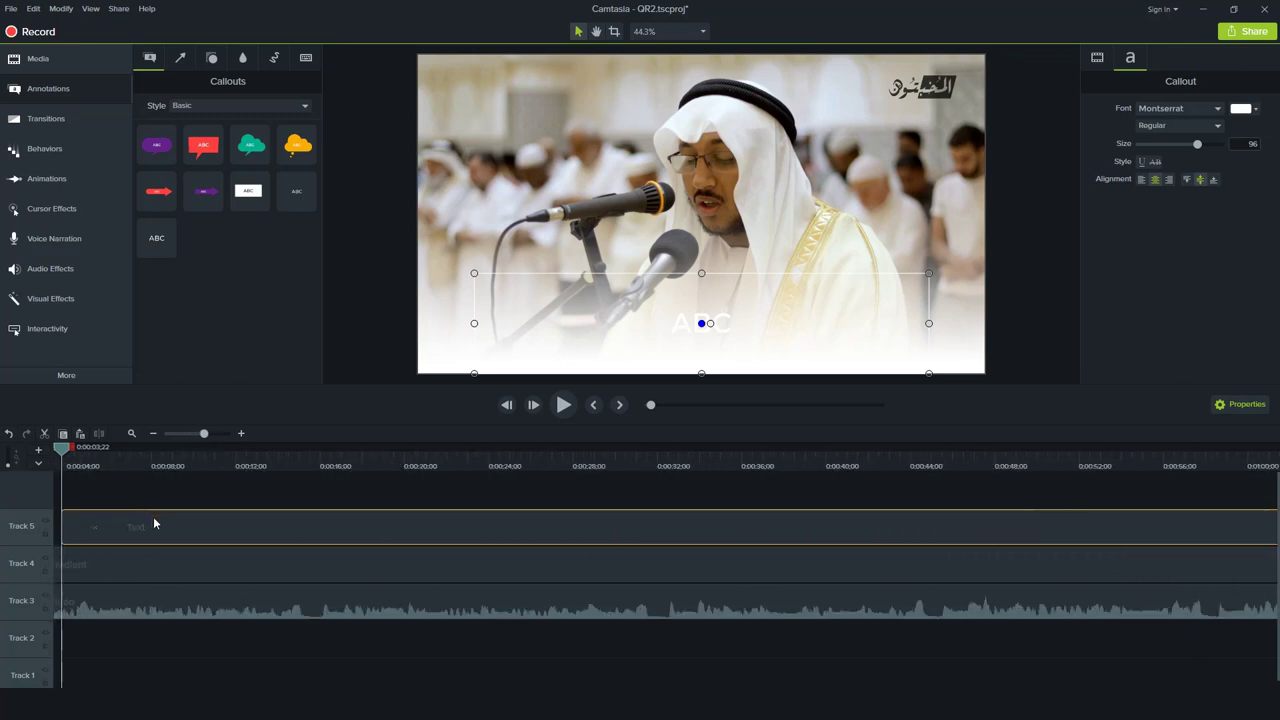
scroll(666, 565, left, 1)
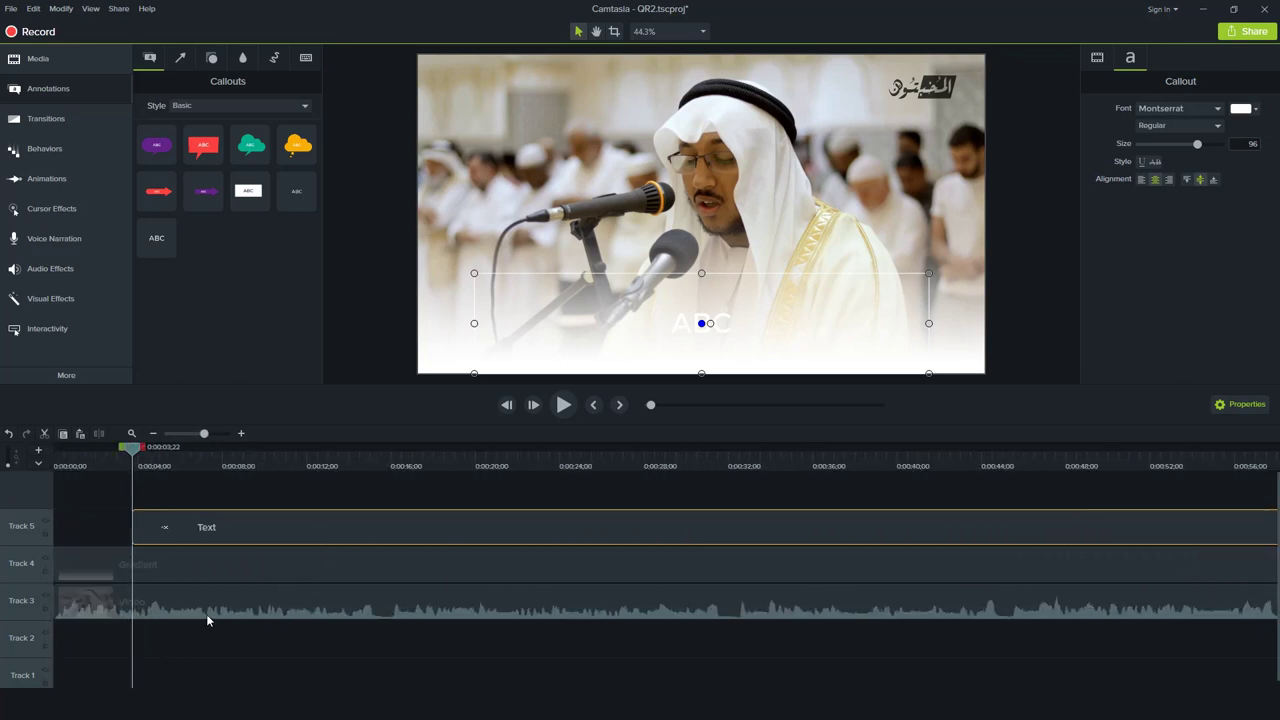
scroll(207, 621, up, 1)
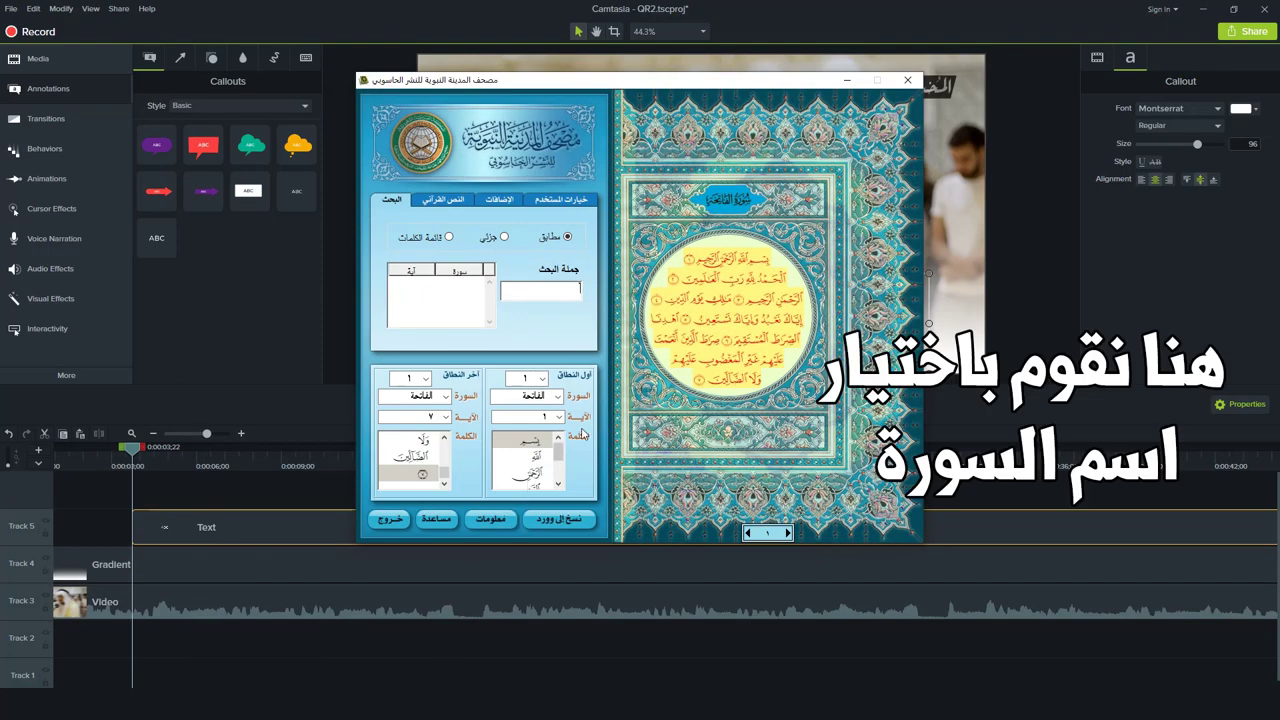
Choose الإنسان (Surah 76) as the start surah and verse 1 as the ending verse.
click(557, 396)
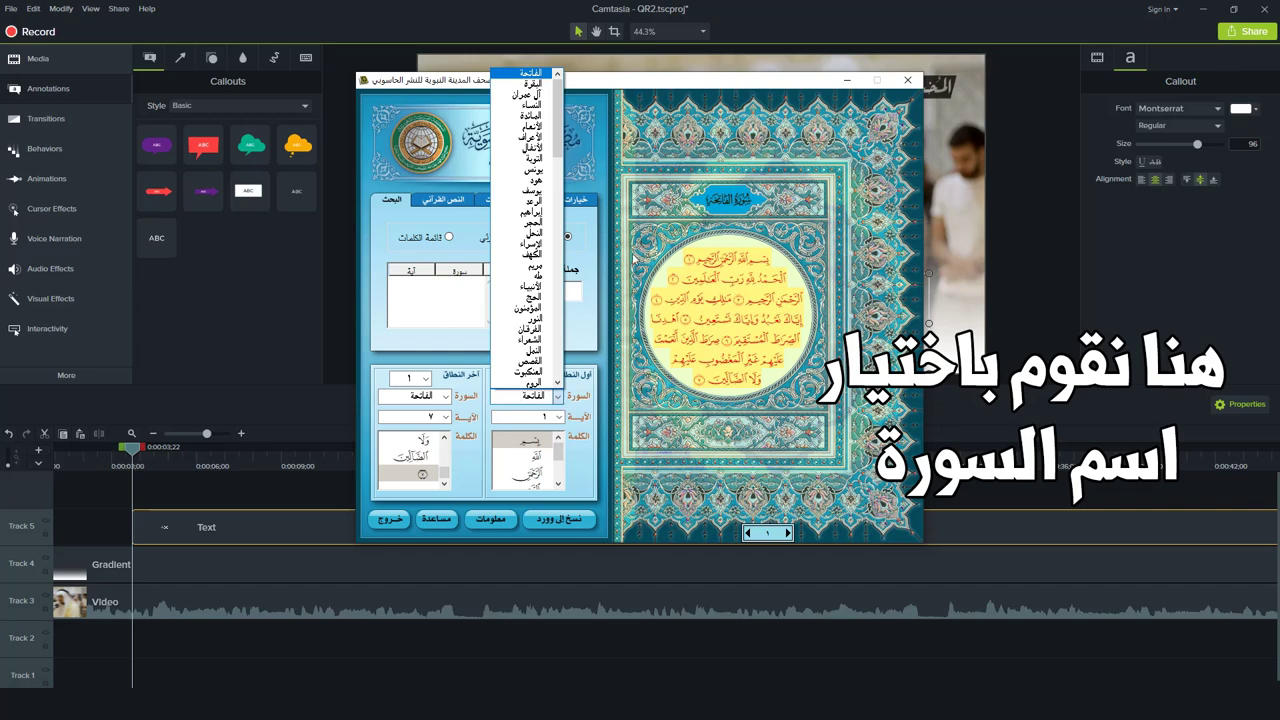
drag(566, 137, 588, 268)
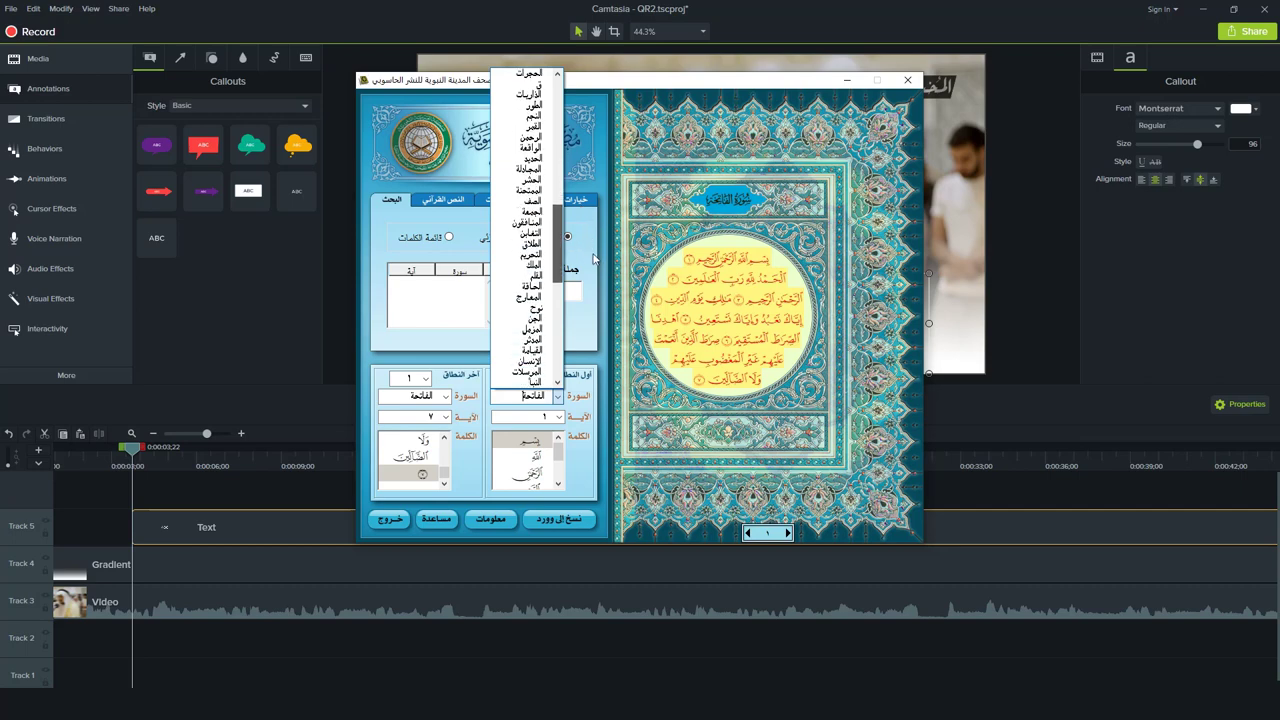
click(529, 350)
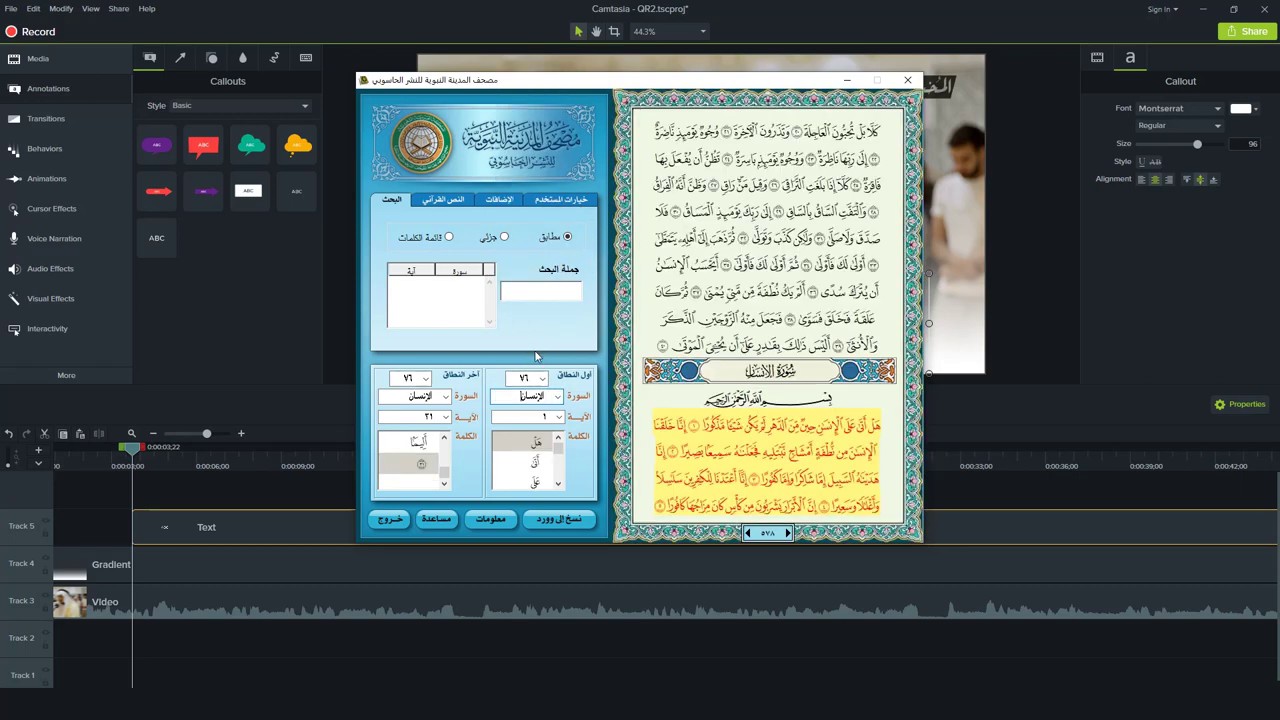
click(445, 417)
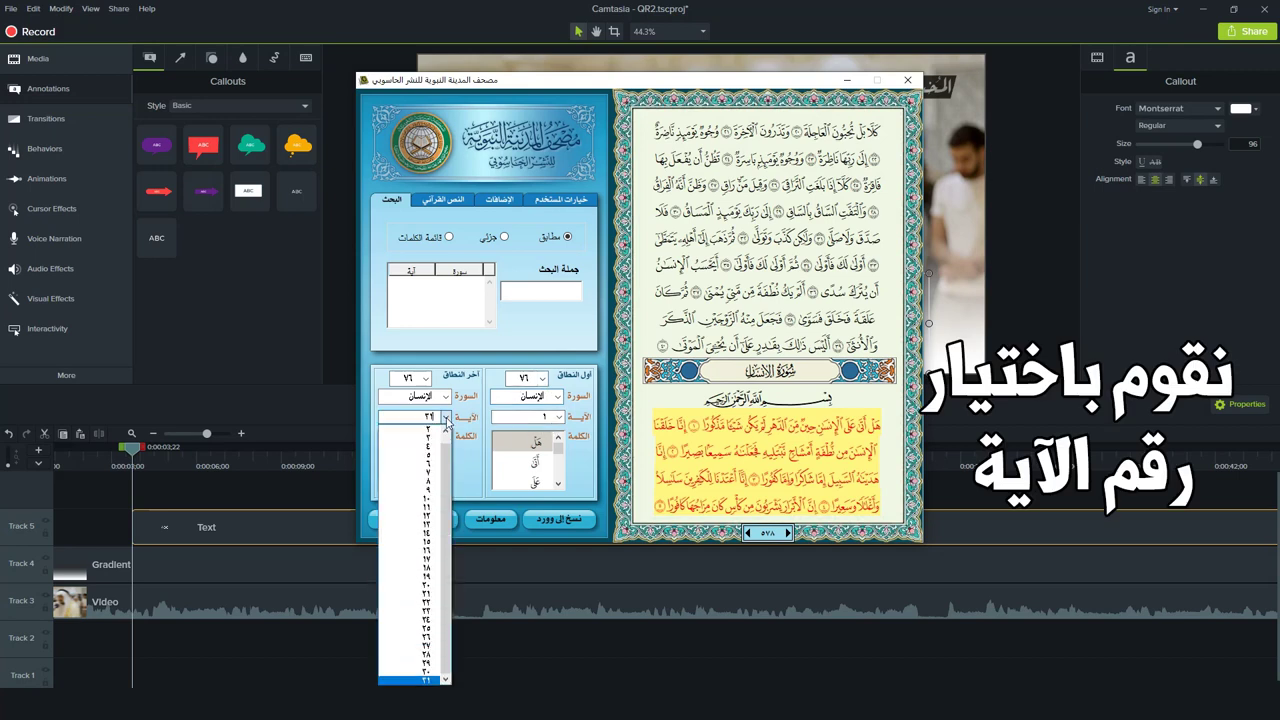
scroll(440, 462, up, 1)
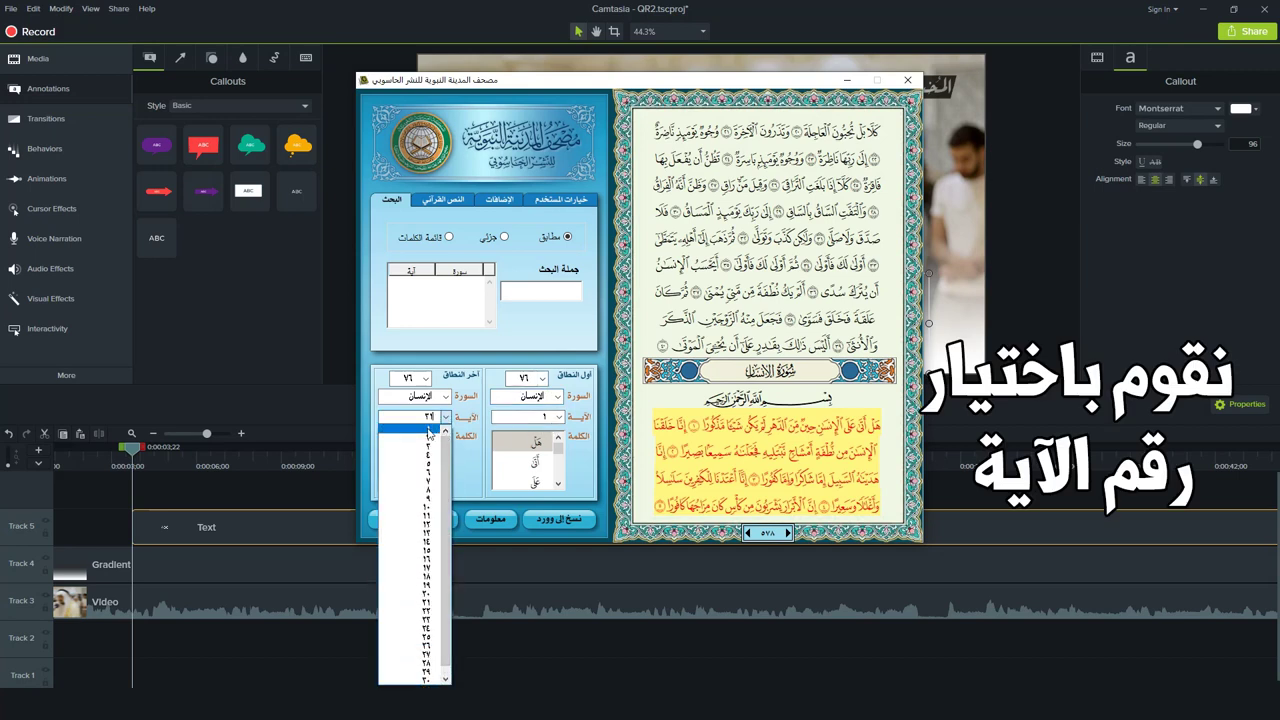
click(430, 430)
Colour the verse text, stop marks and hizb/prostration marks black, and change font size from 17 to 65.
click(443, 201)
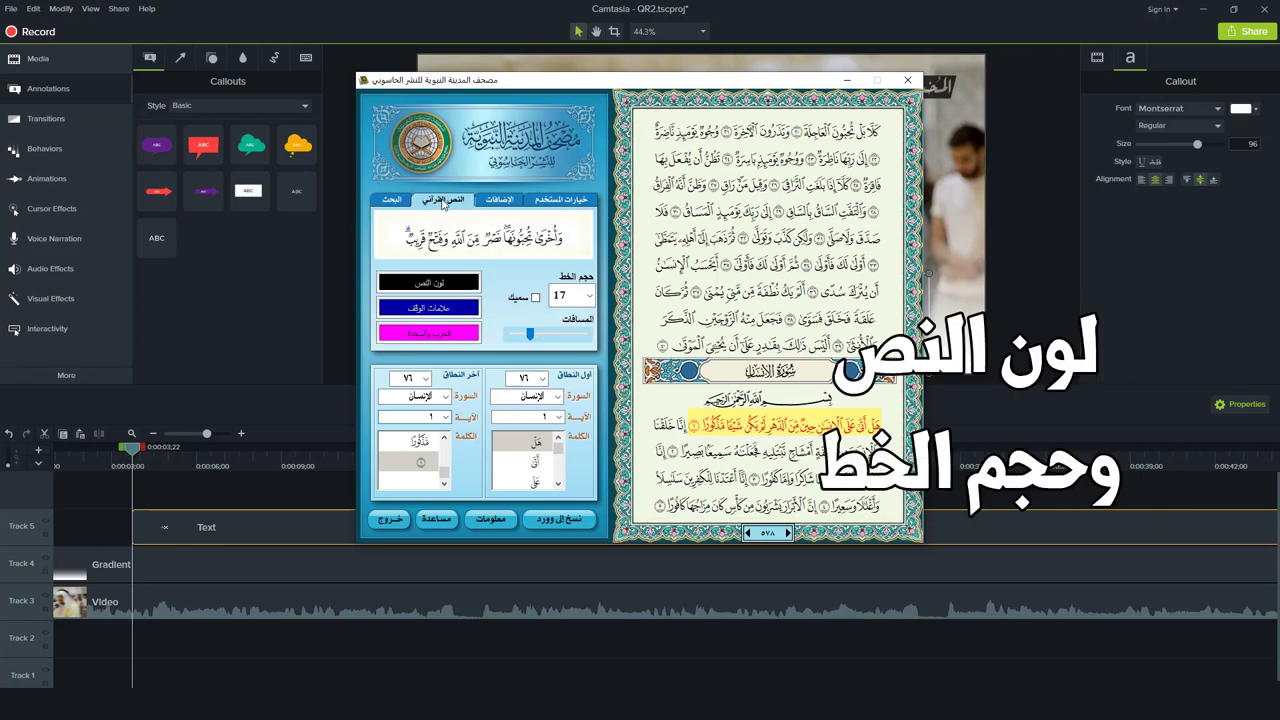
click(456, 284)
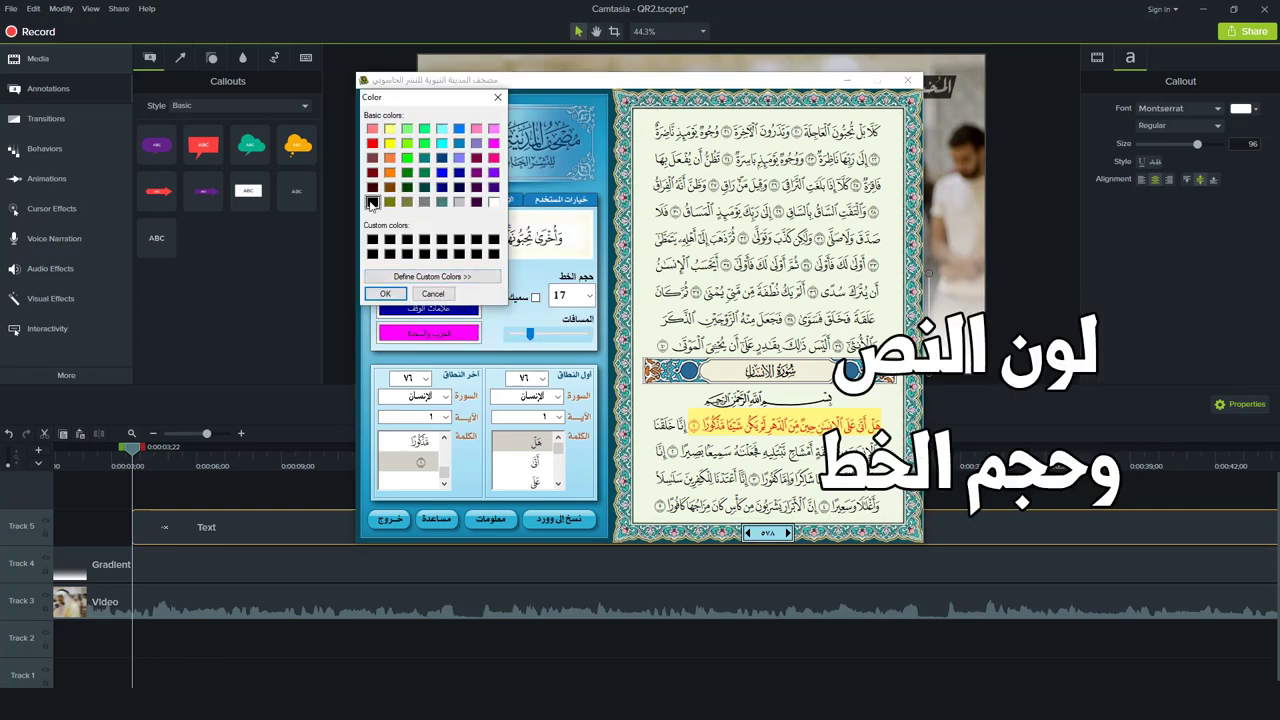
click(385, 293)
click(410, 290)
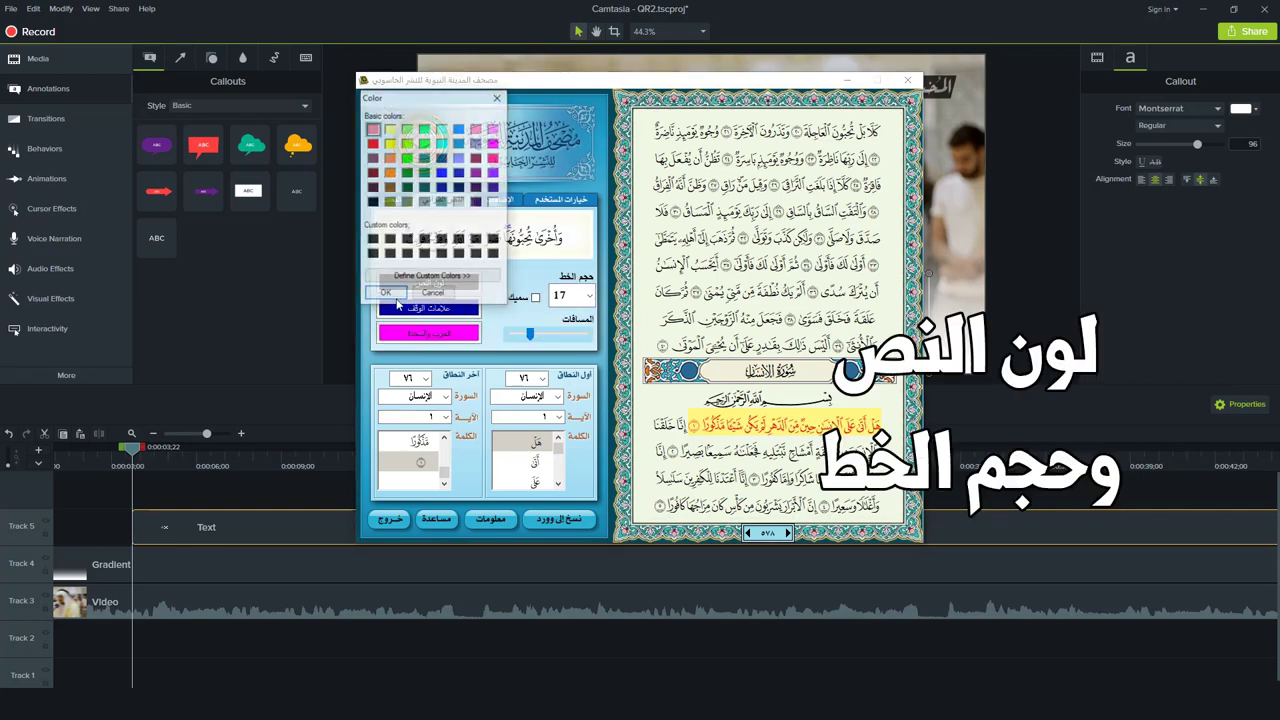
click(373, 202)
click(398, 292)
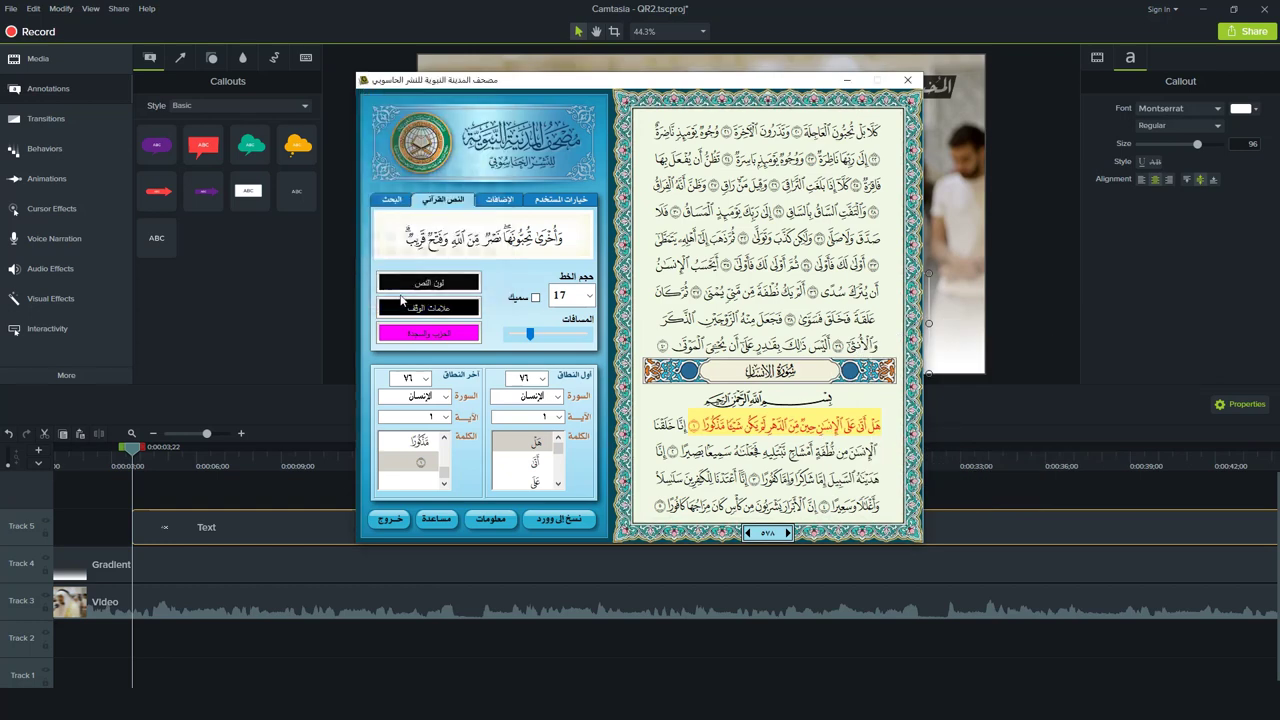
click(428, 332)
click(372, 202)
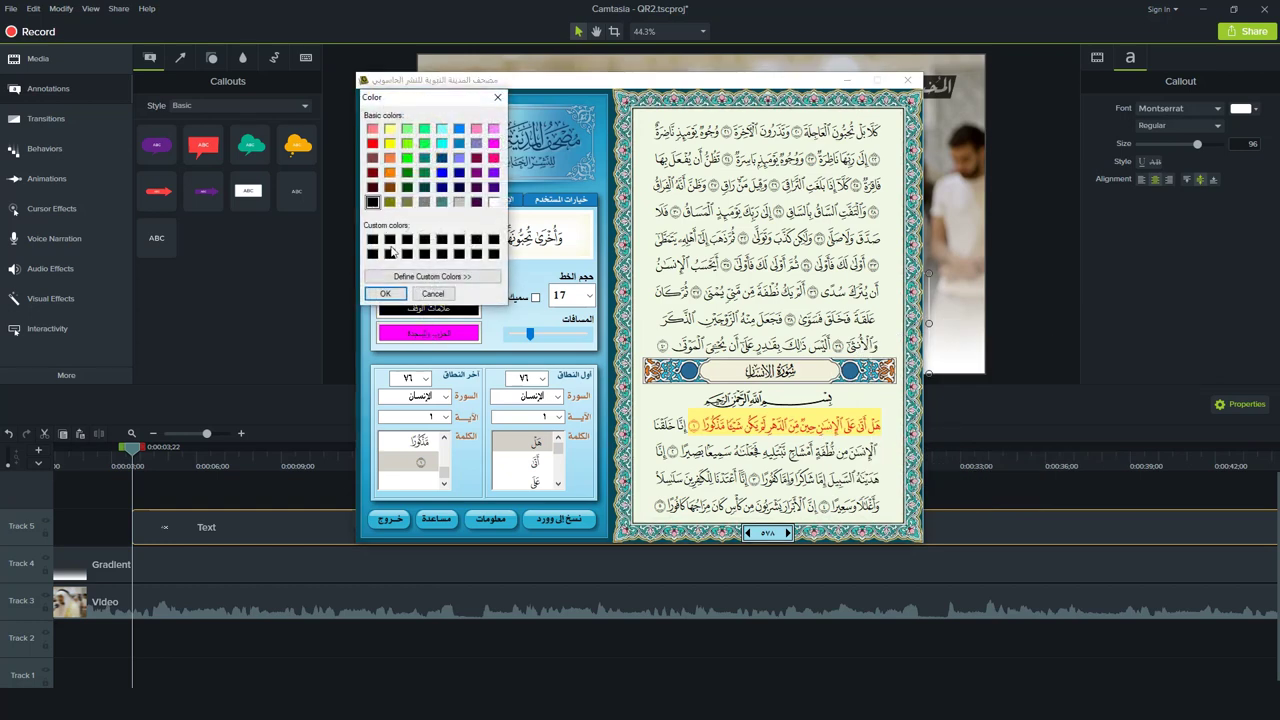
click(398, 292)
drag(576, 294, 534, 295)
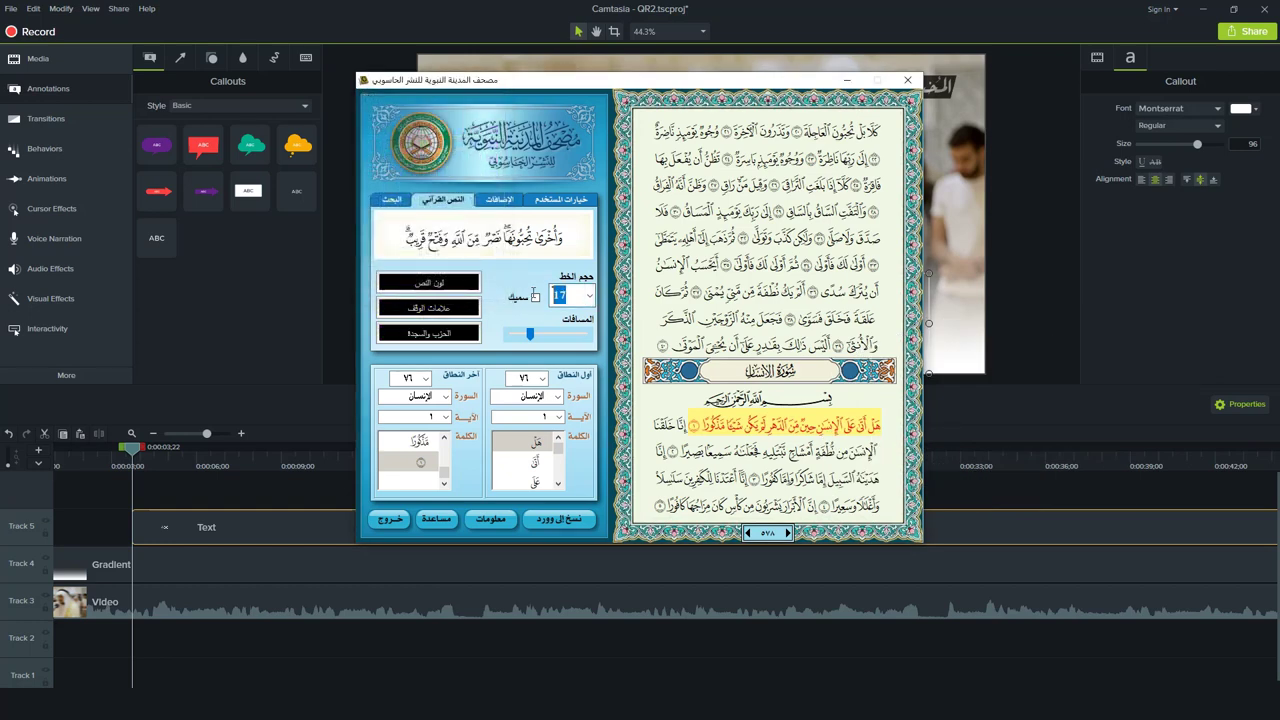
text(65)
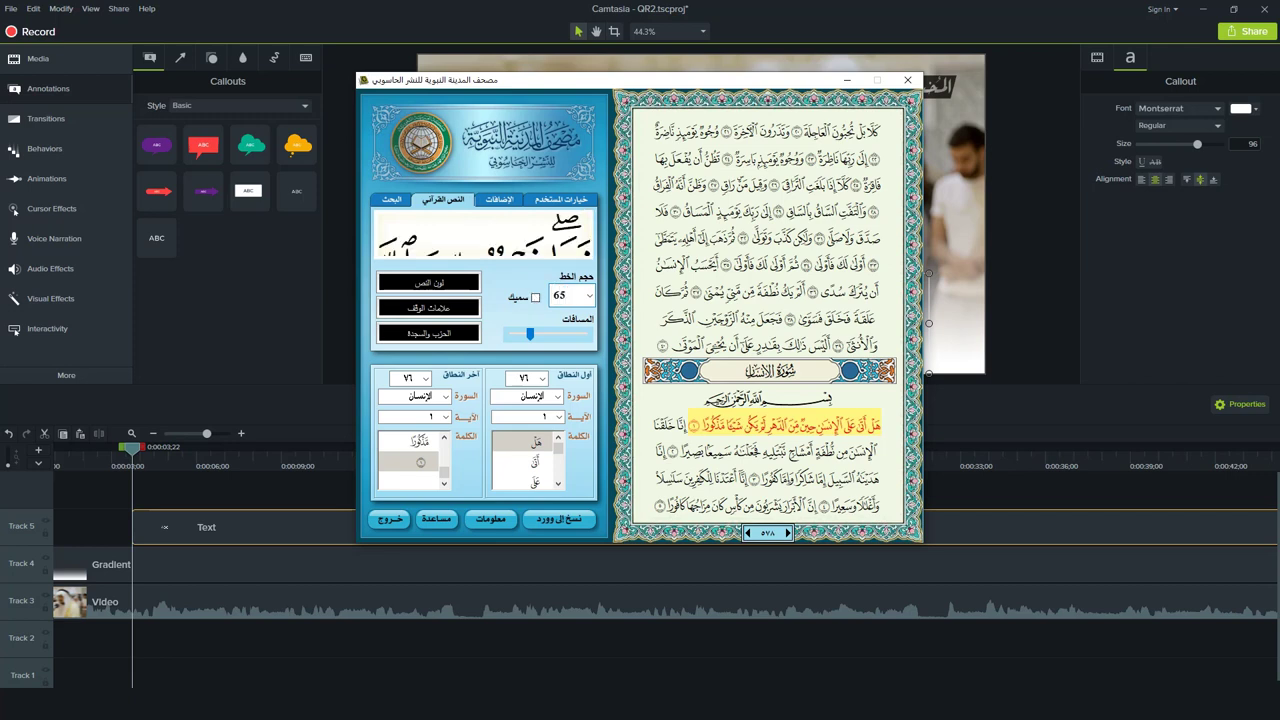
Set brackets and source citation to بدون and untick the قال تعالى prefix.
click(500, 204)
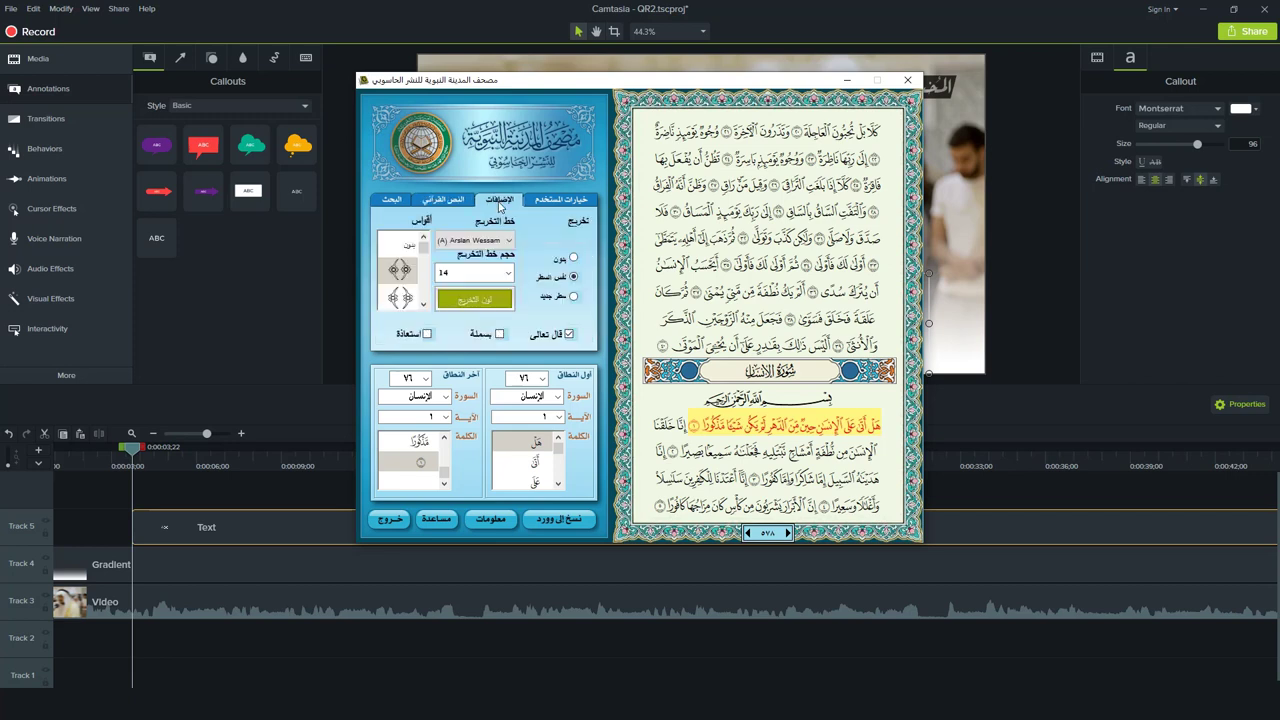
click(408, 243)
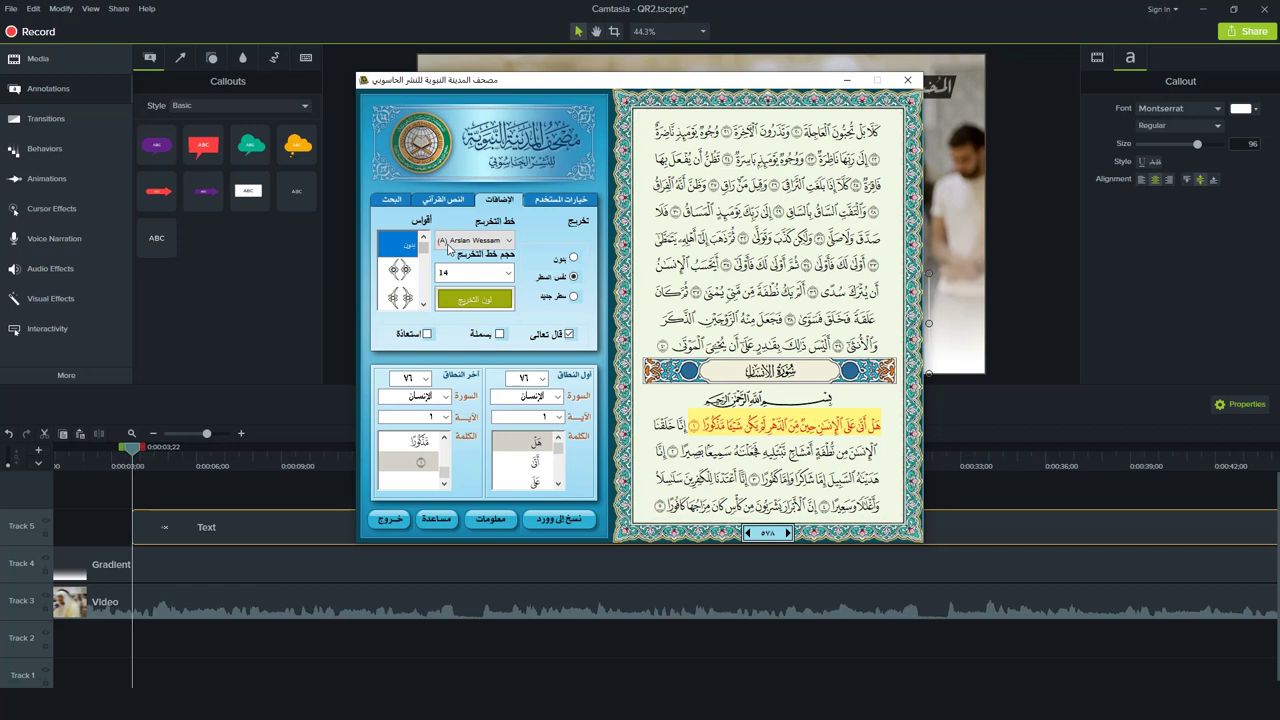
click(573, 258)
click(574, 259)
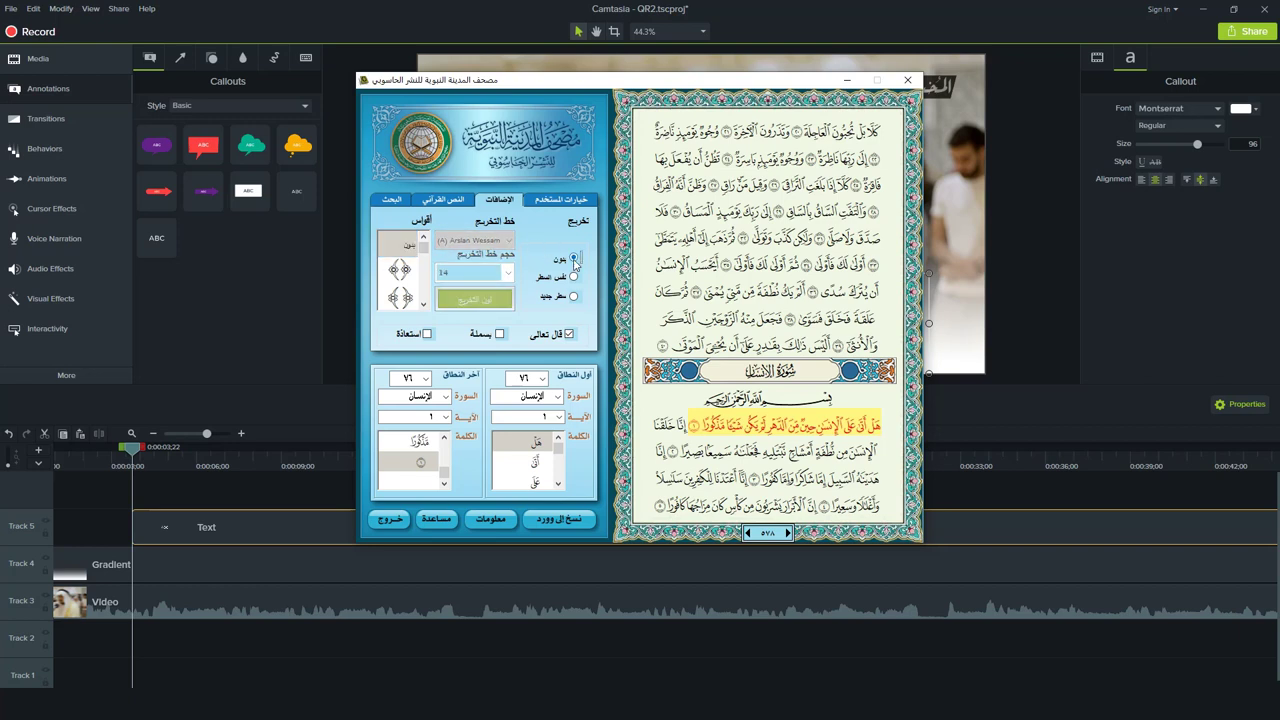
click(567, 338)
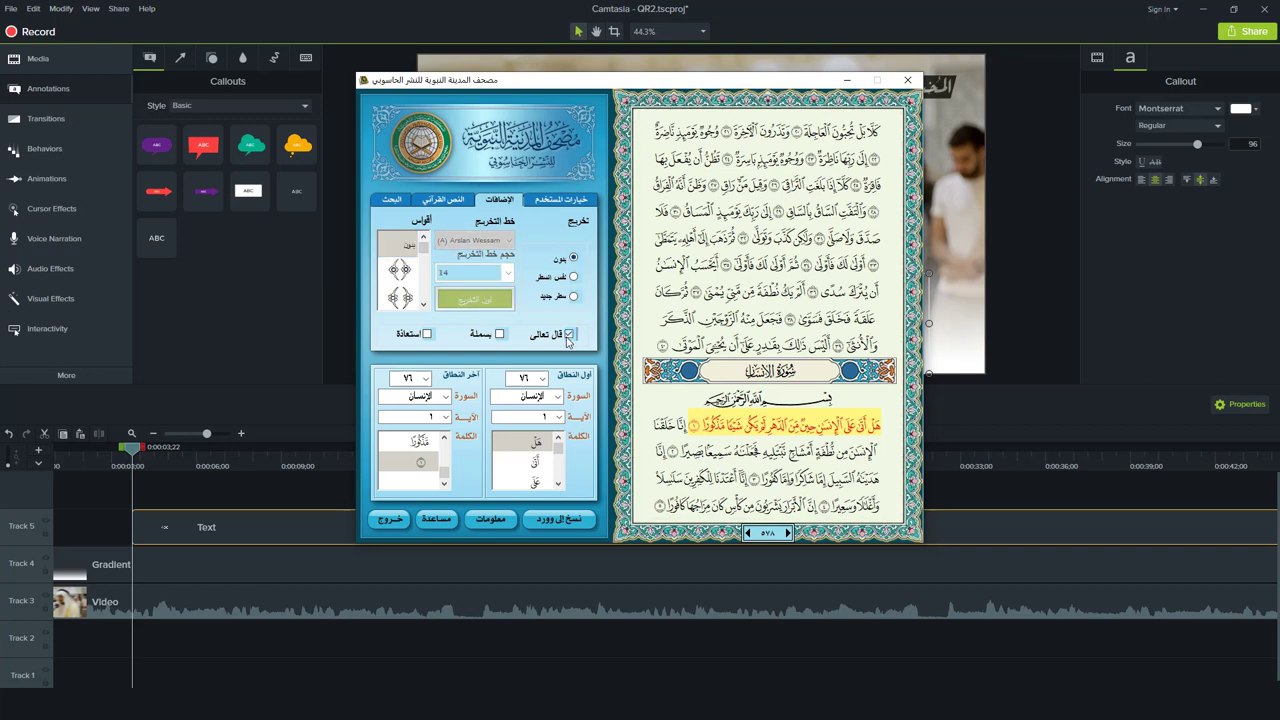
Set the copy destination to the clipboard and copy verse 1.
click(551, 203)
click(433, 334)
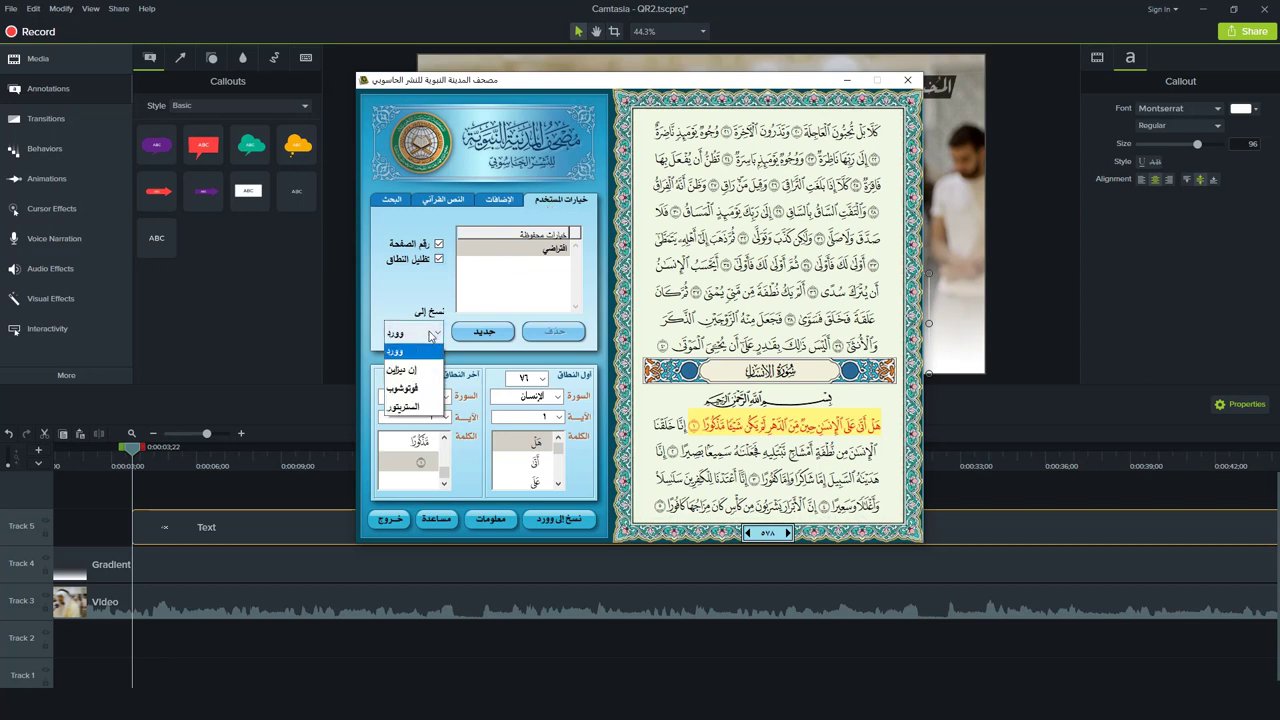
click(426, 355)
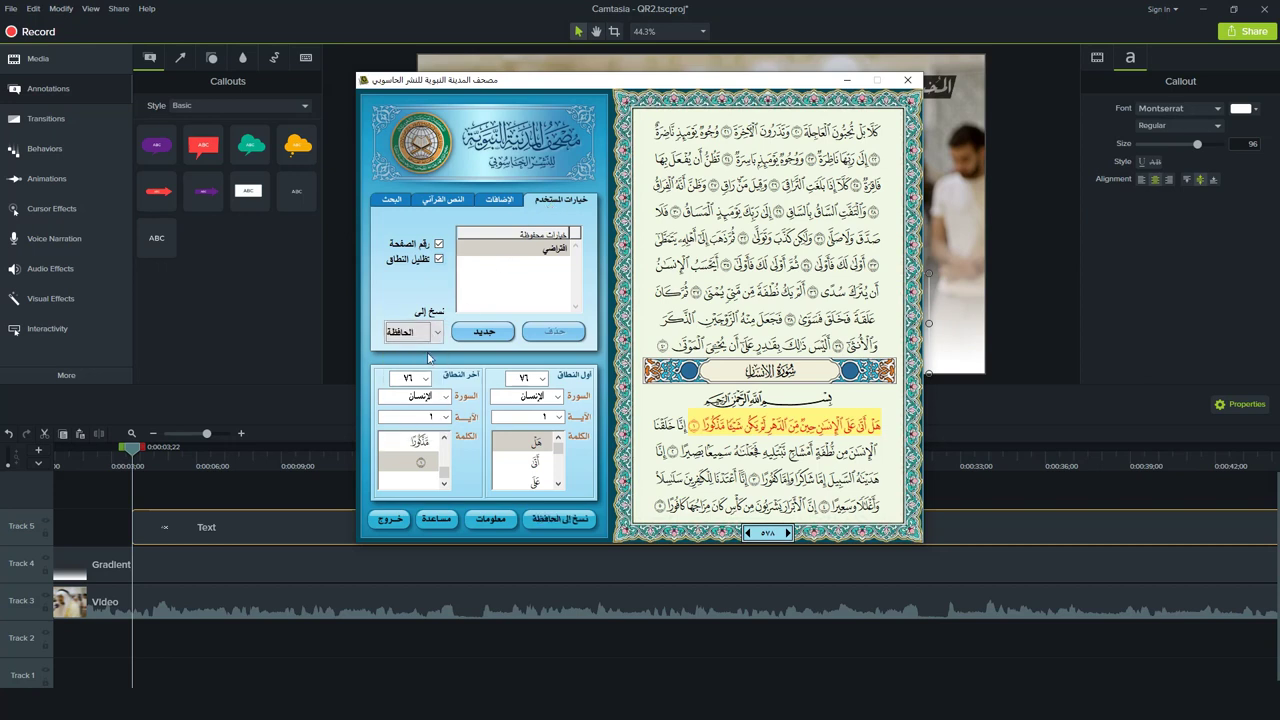
click(553, 518)
Paste verse 1 of Al-Insan over the callout's ABC text, appearing in QCF2576 at size 64.
click(321, 495)
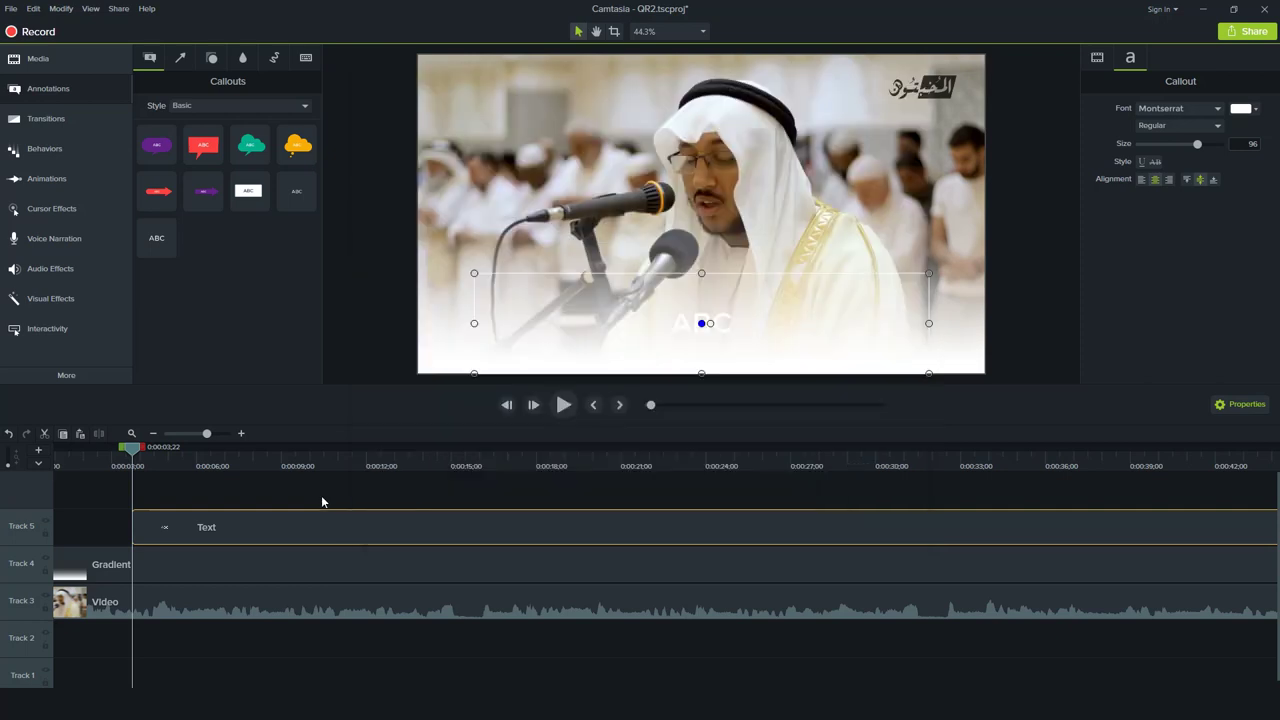
click(322, 498)
click(183, 467)
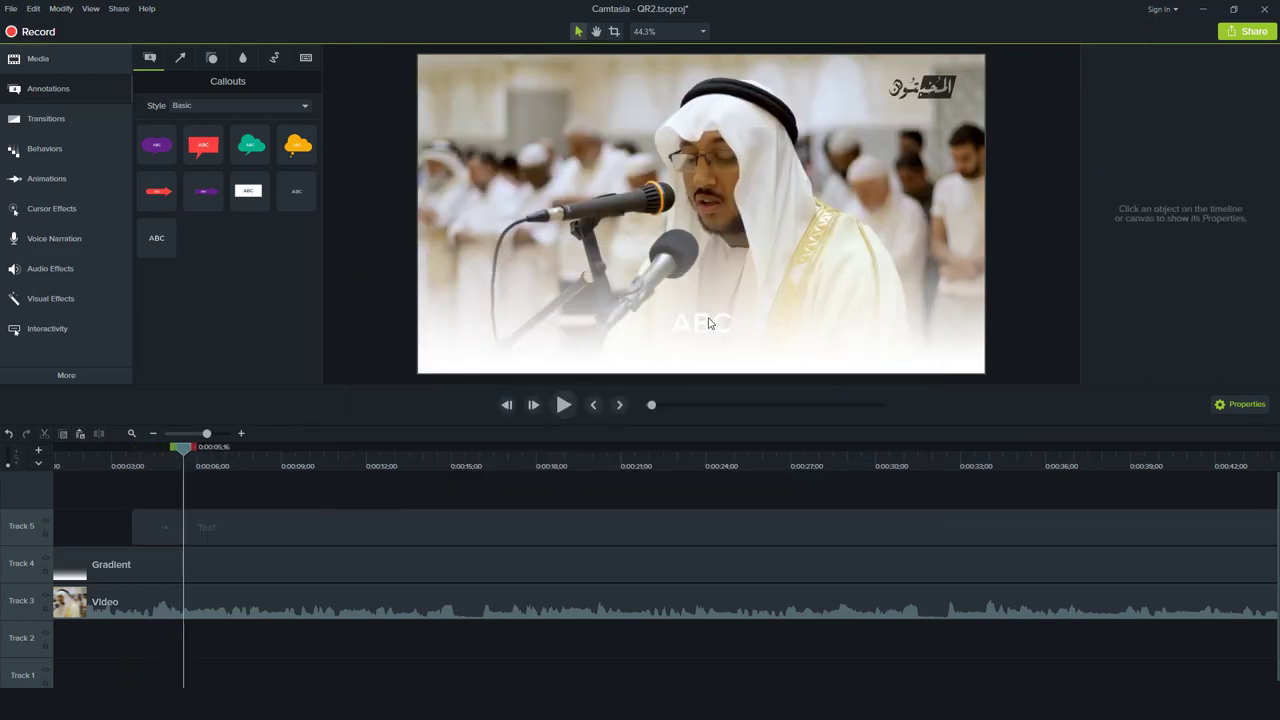
click(712, 322)
double_click(731, 317)
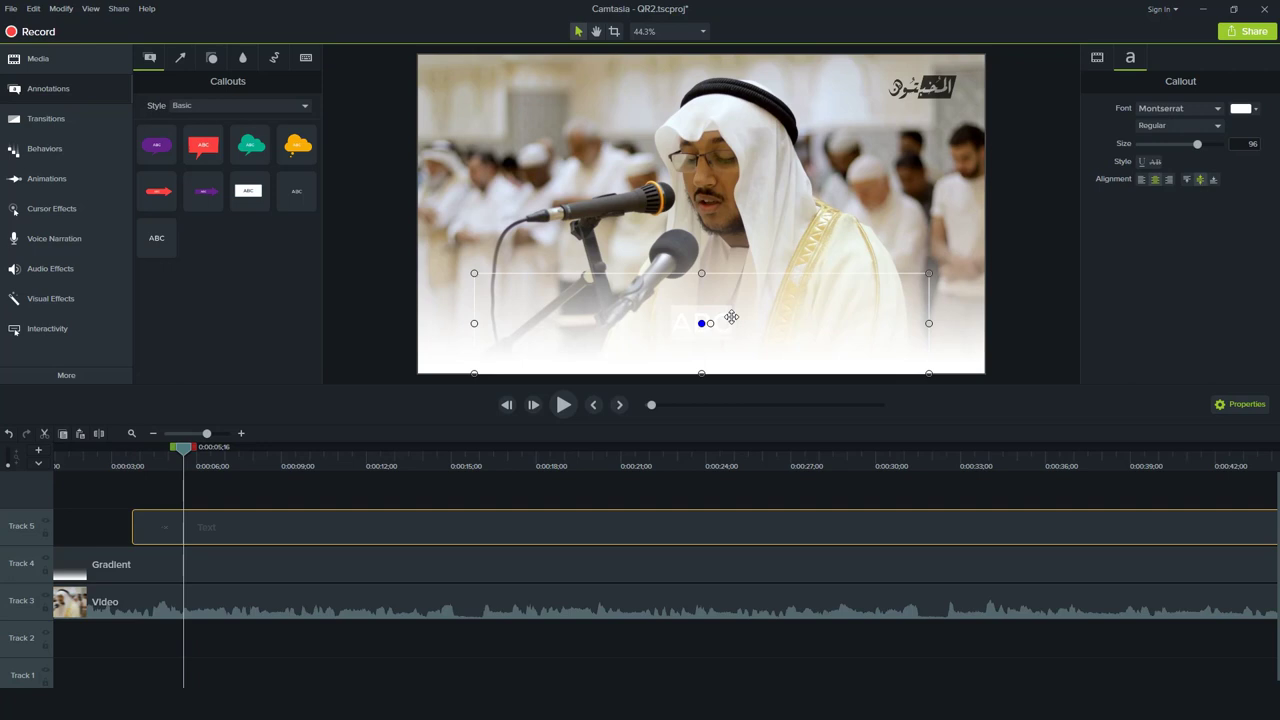
key(ctrl+v)
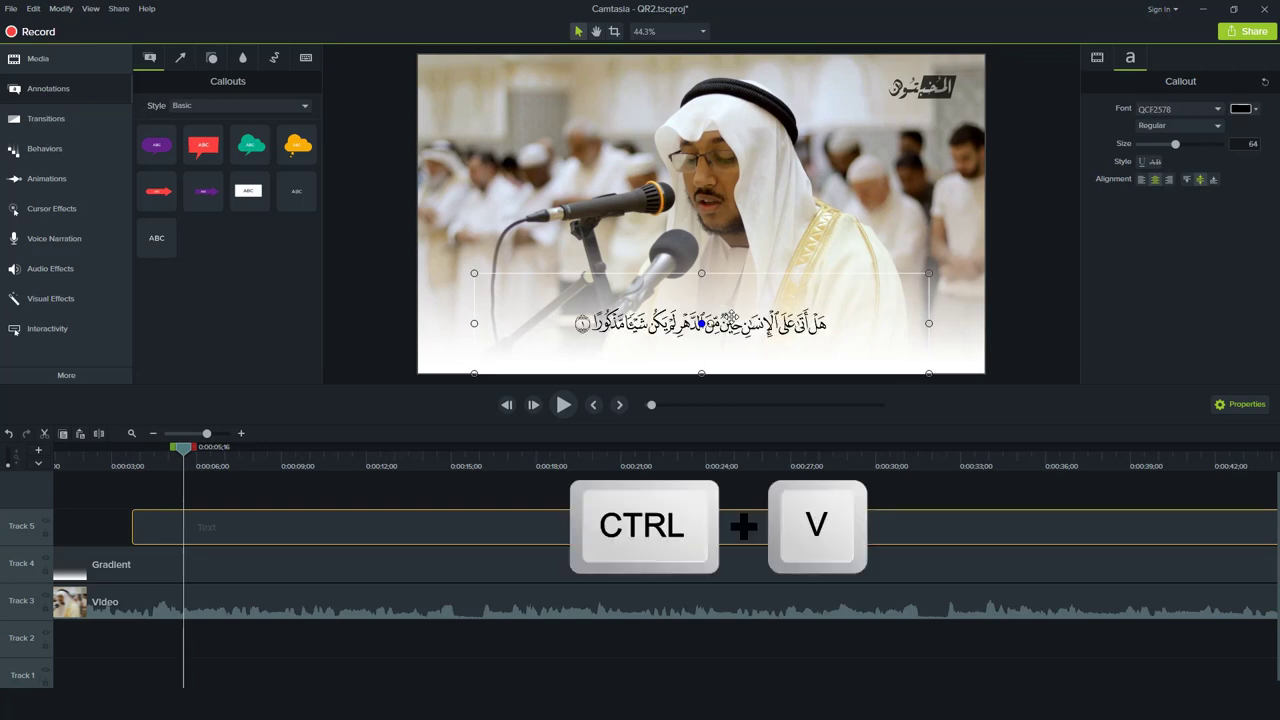
click(484, 497)
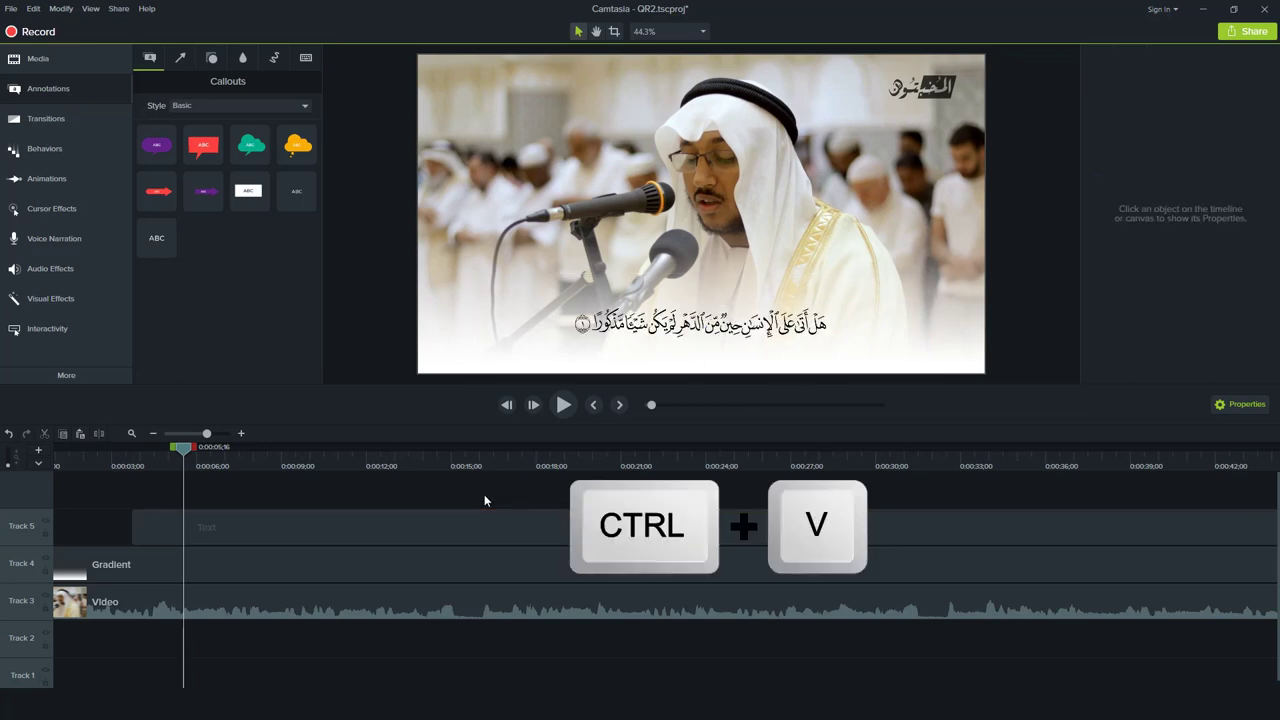
Back in the Mushaf program, change the font size from 65 to 70 and recopy the verse.
key(alt+Tab)
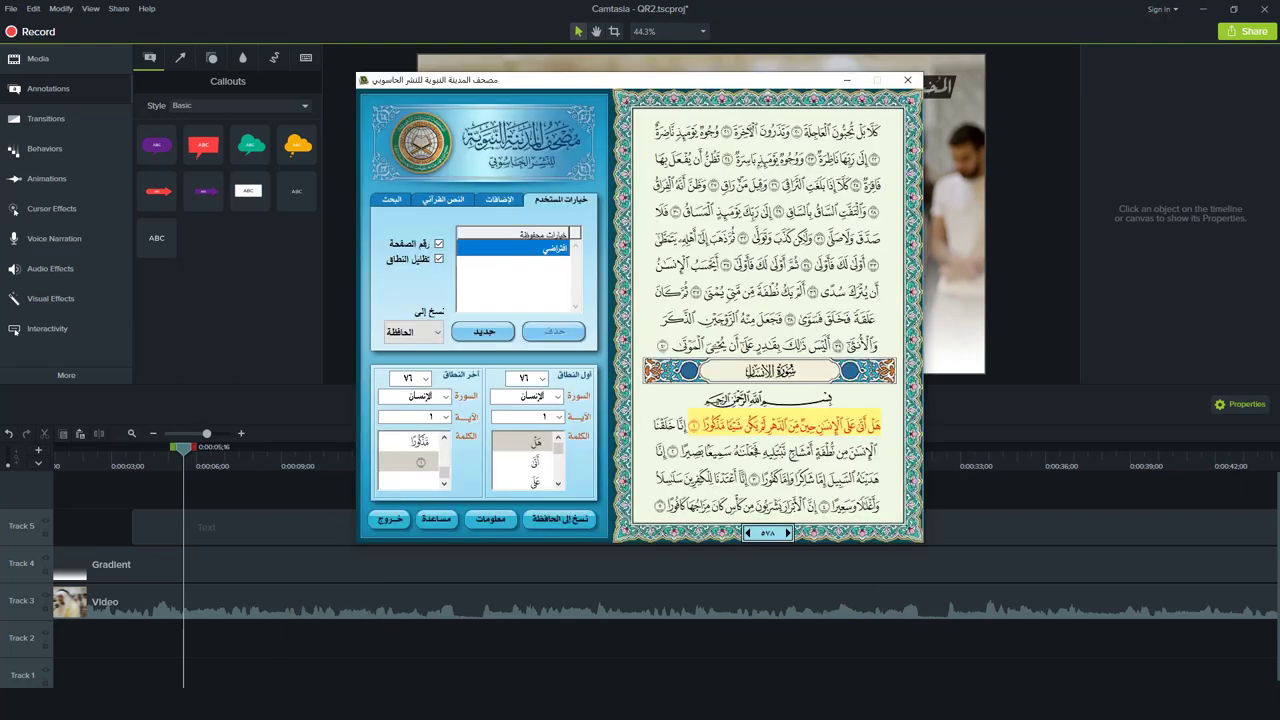
click(499, 200)
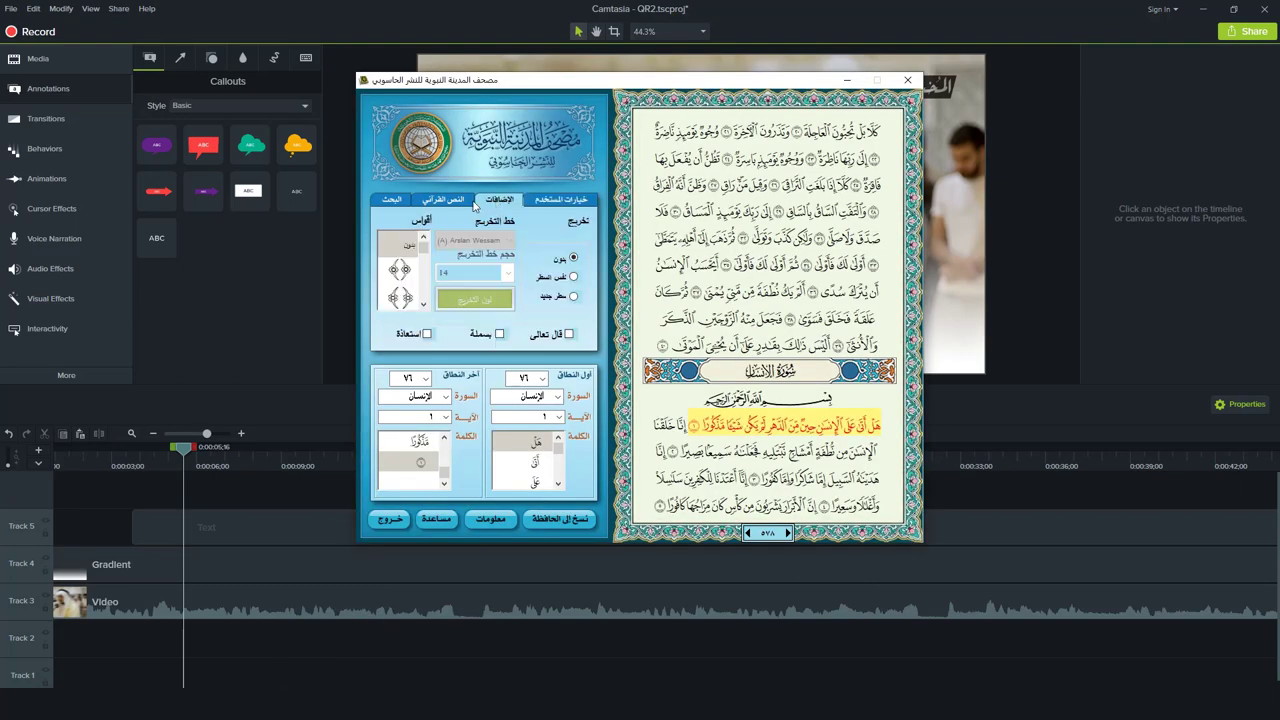
click(452, 203)
drag(566, 289, 525, 290)
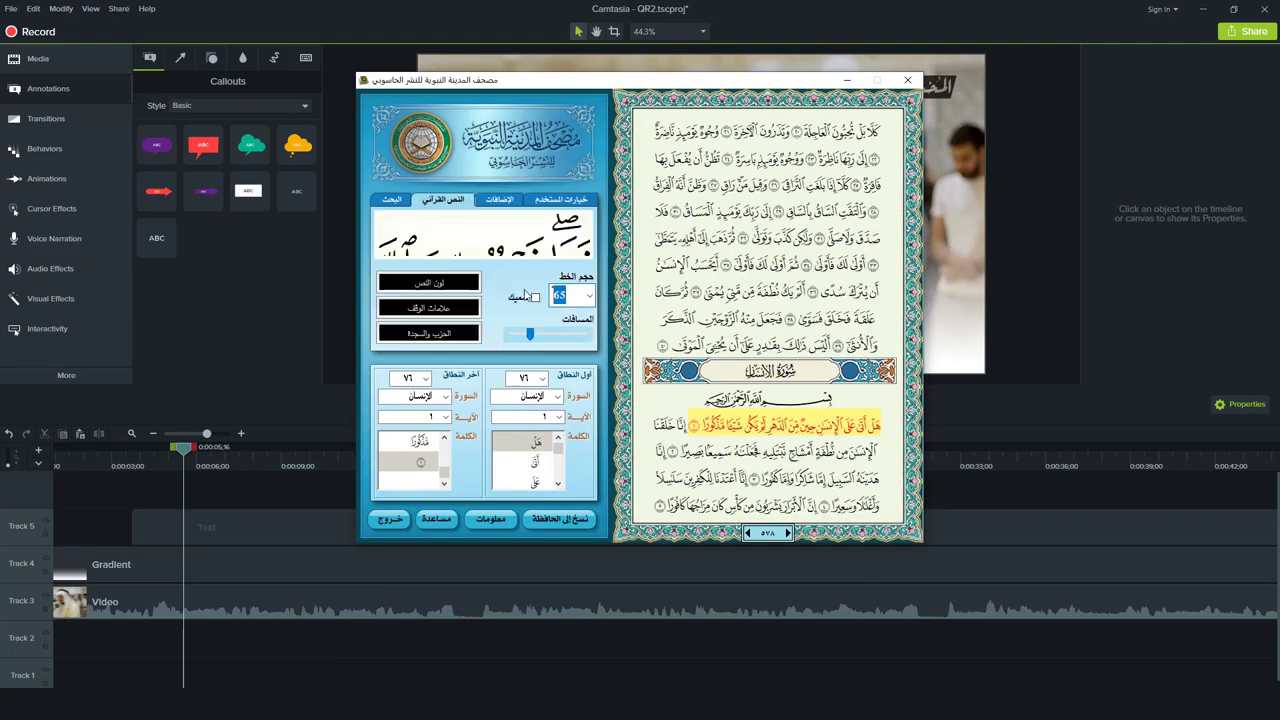
text(70)
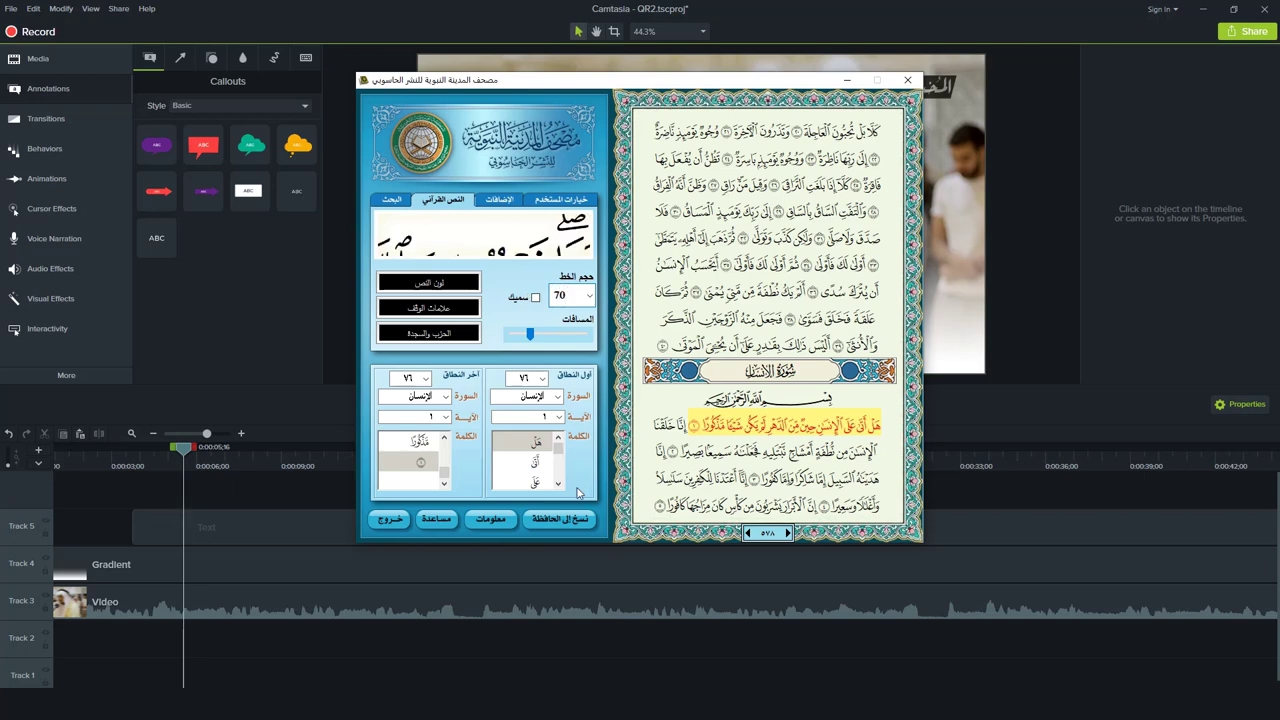
click(563, 518)
click(290, 486)
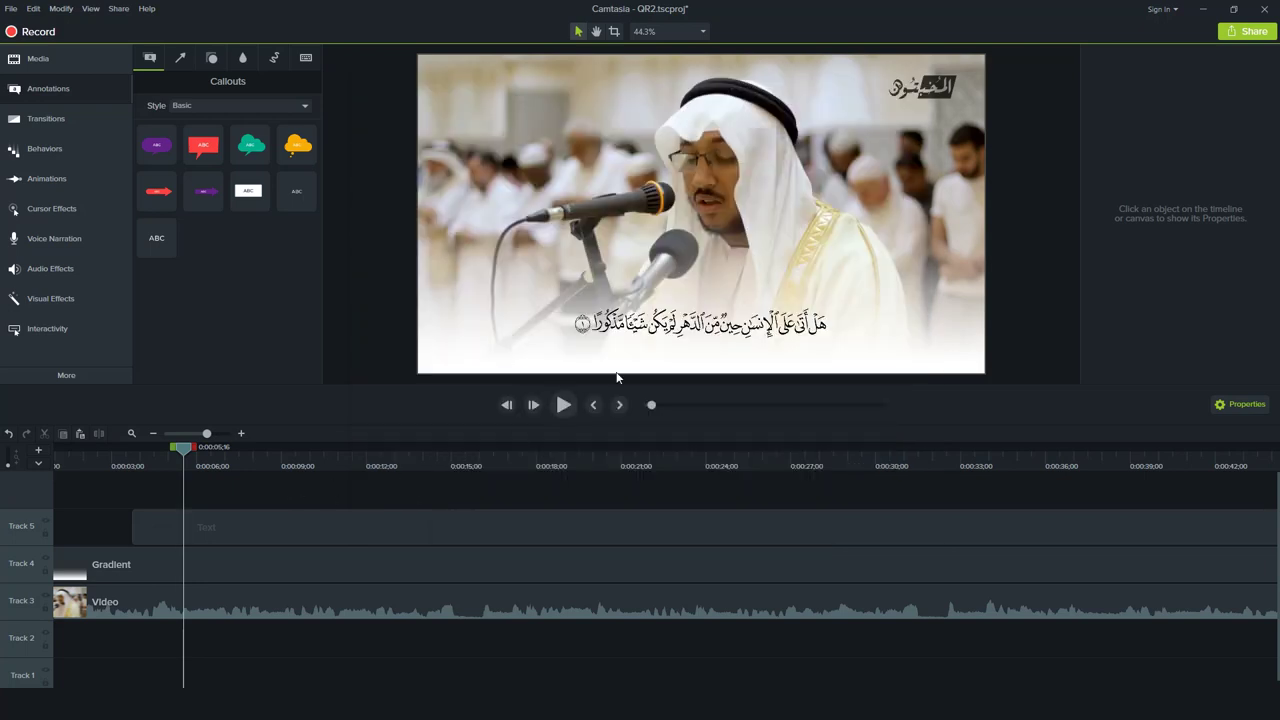
Paste the size-70 verse into the callout, save the project, and jump back to the Text clip start.
click(290, 527)
key(ctrl+v)
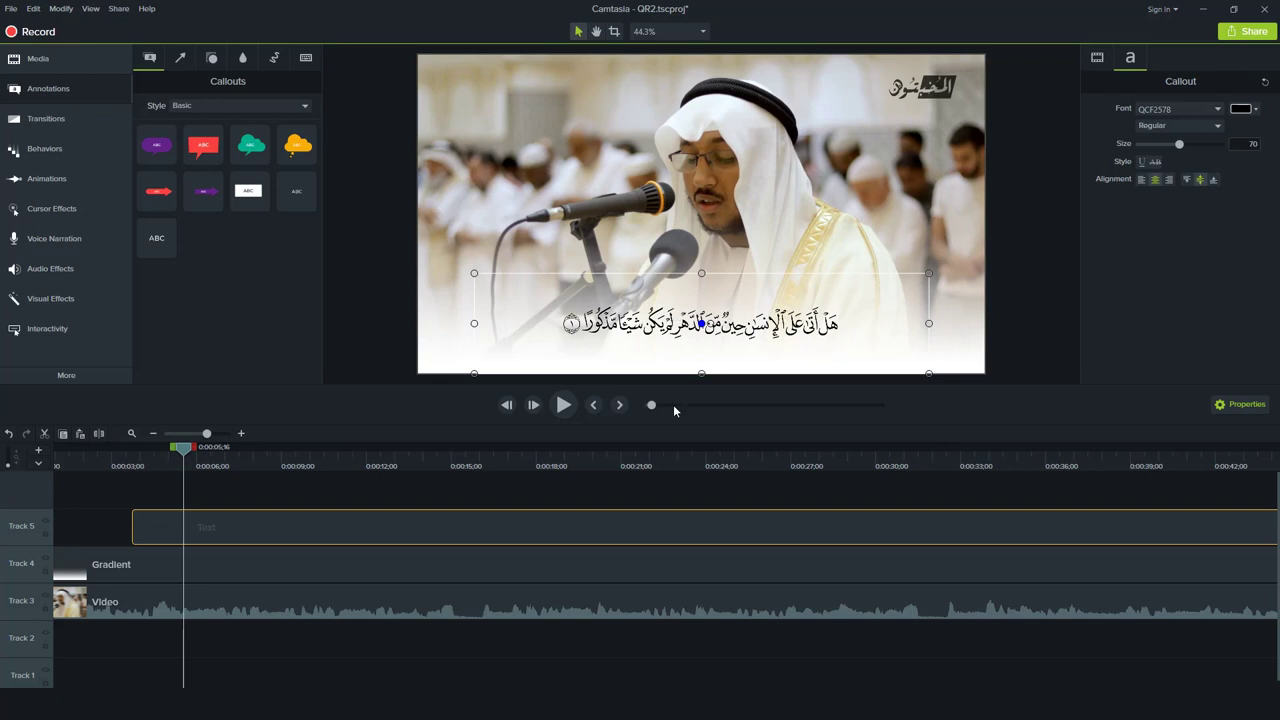
click(464, 488)
key(ctrl+s)
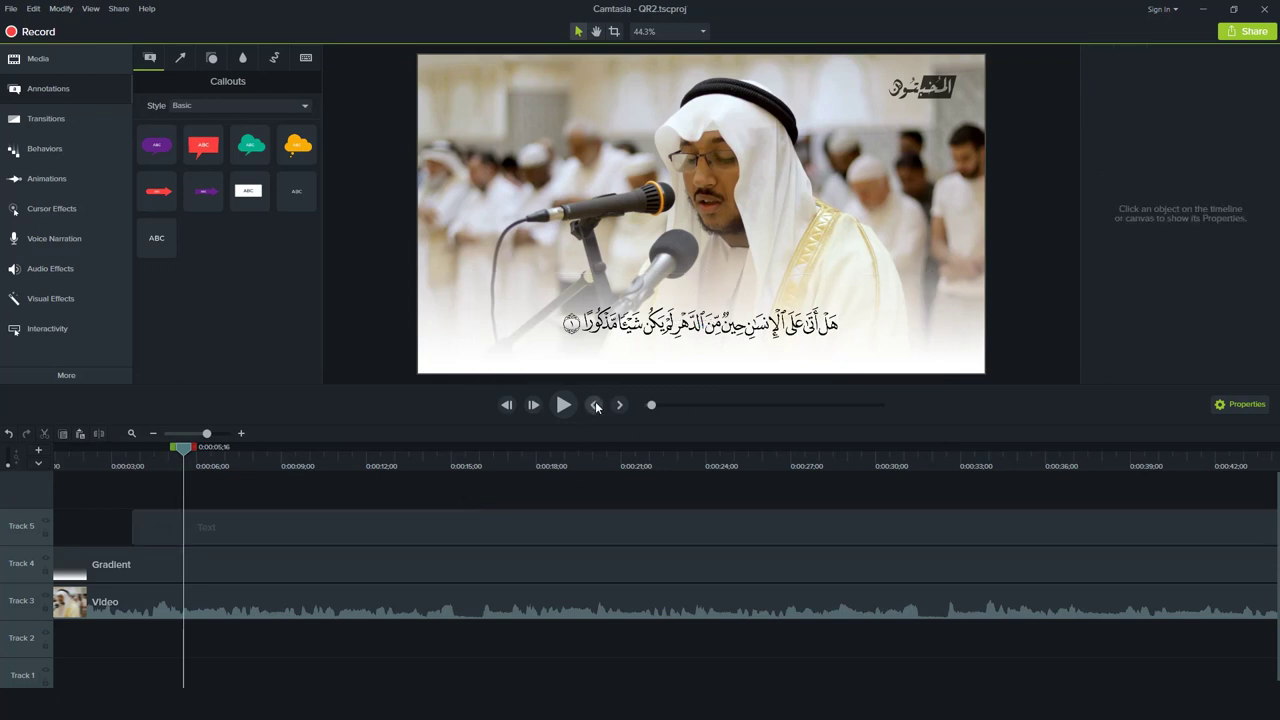
click(596, 406)
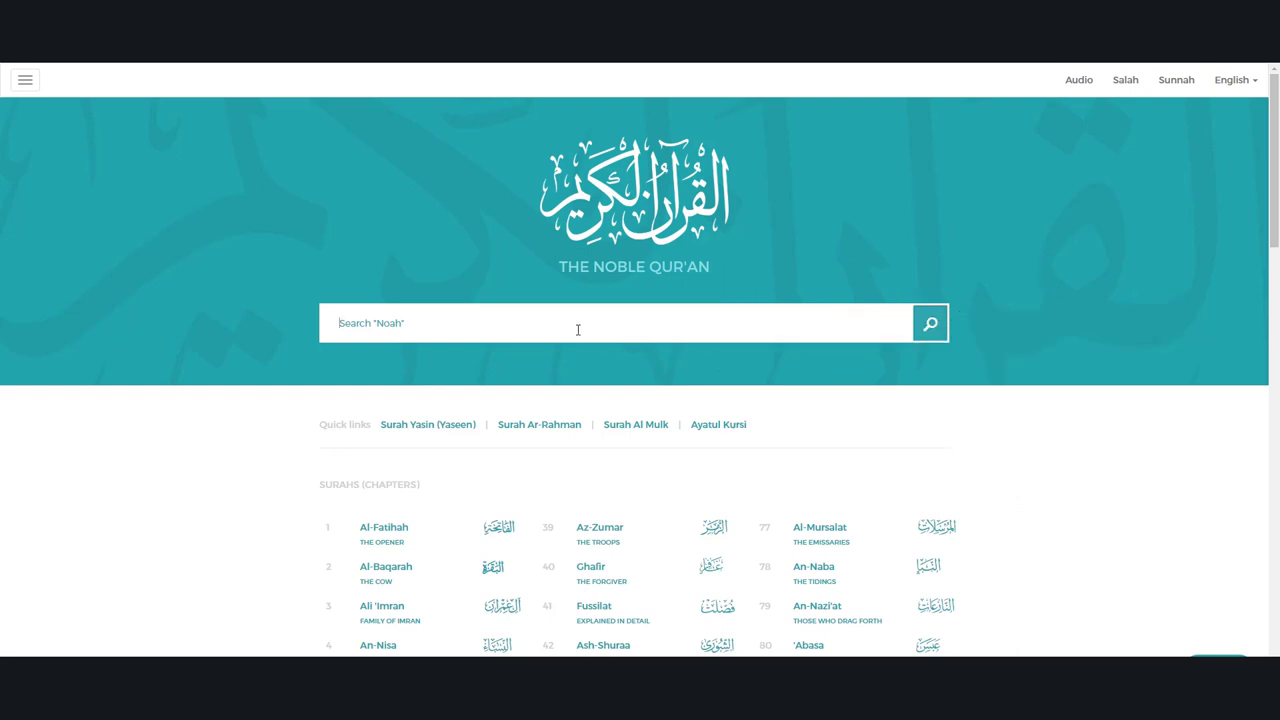
Search Quran.com for الانسان and open Surah Al-Insan from the suggestions.
text(الا)
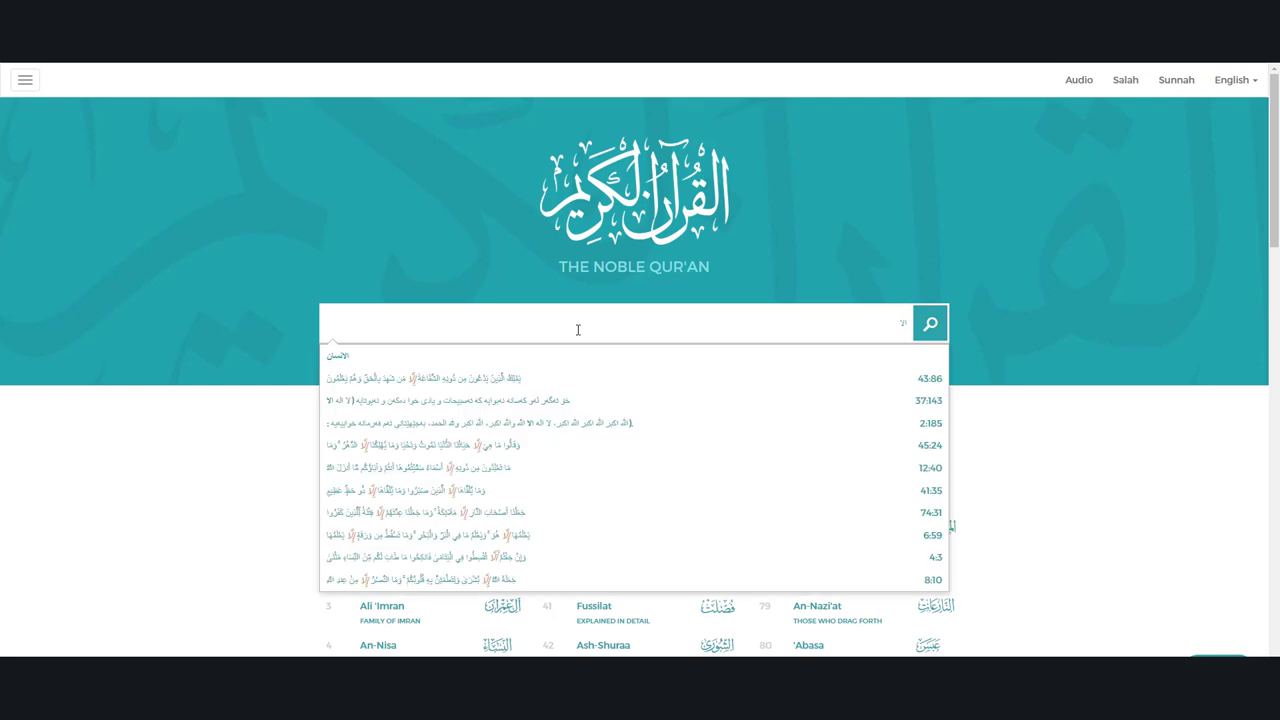
click(340, 357)
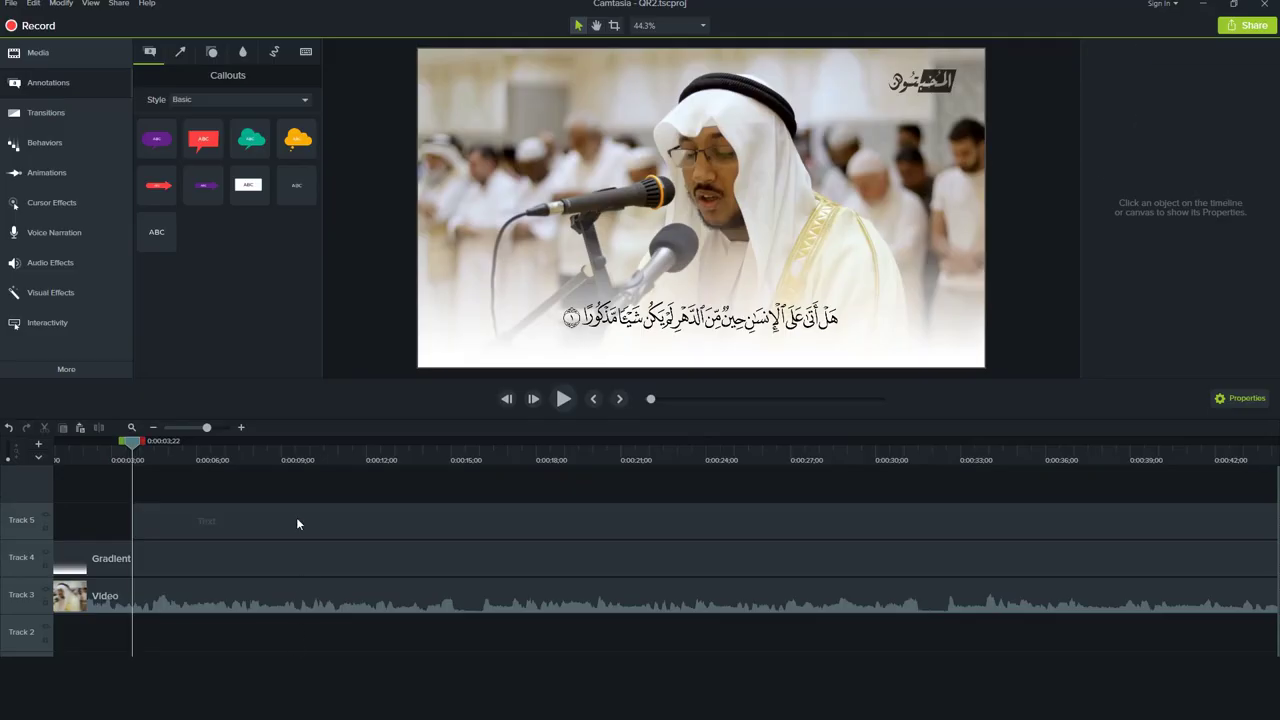
click(298, 517)
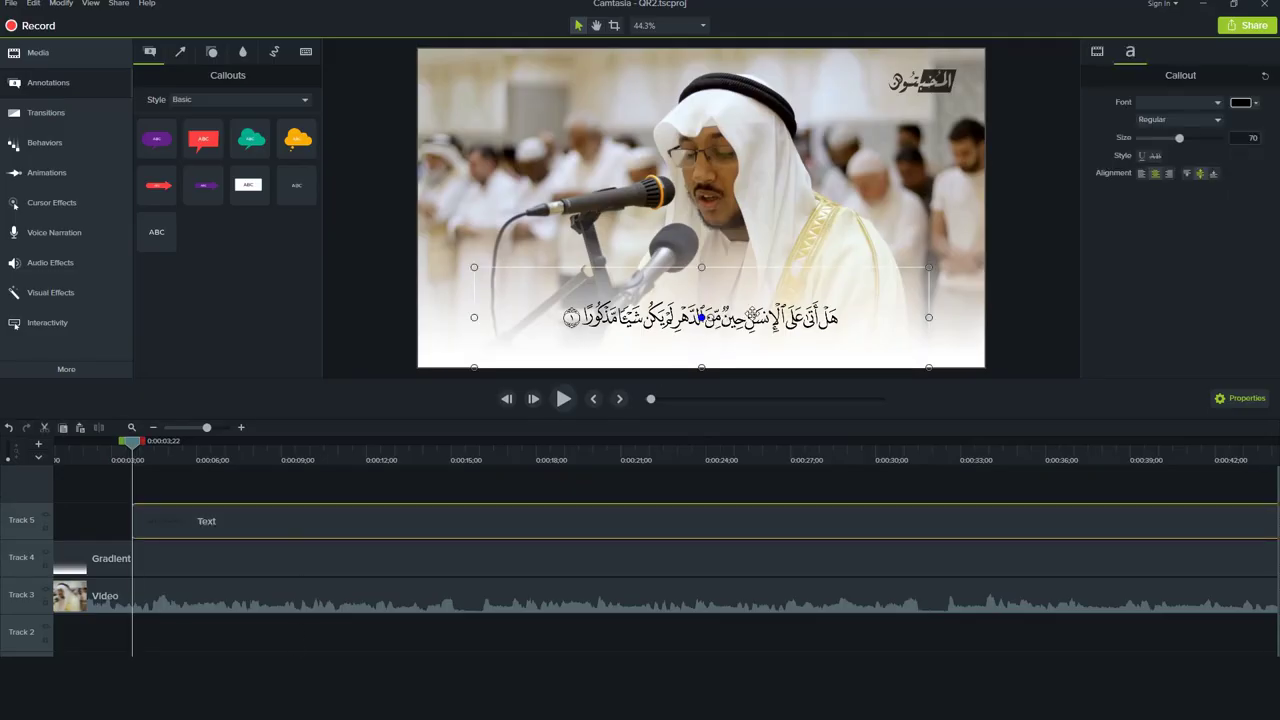
Raise the Arabic verse slightly and add an ABC text callout on a new track.
mouse_move(696, 367)
mouse_down()
mouse_move(696, 337)
mouse_move(767, 287)
mouse_up()
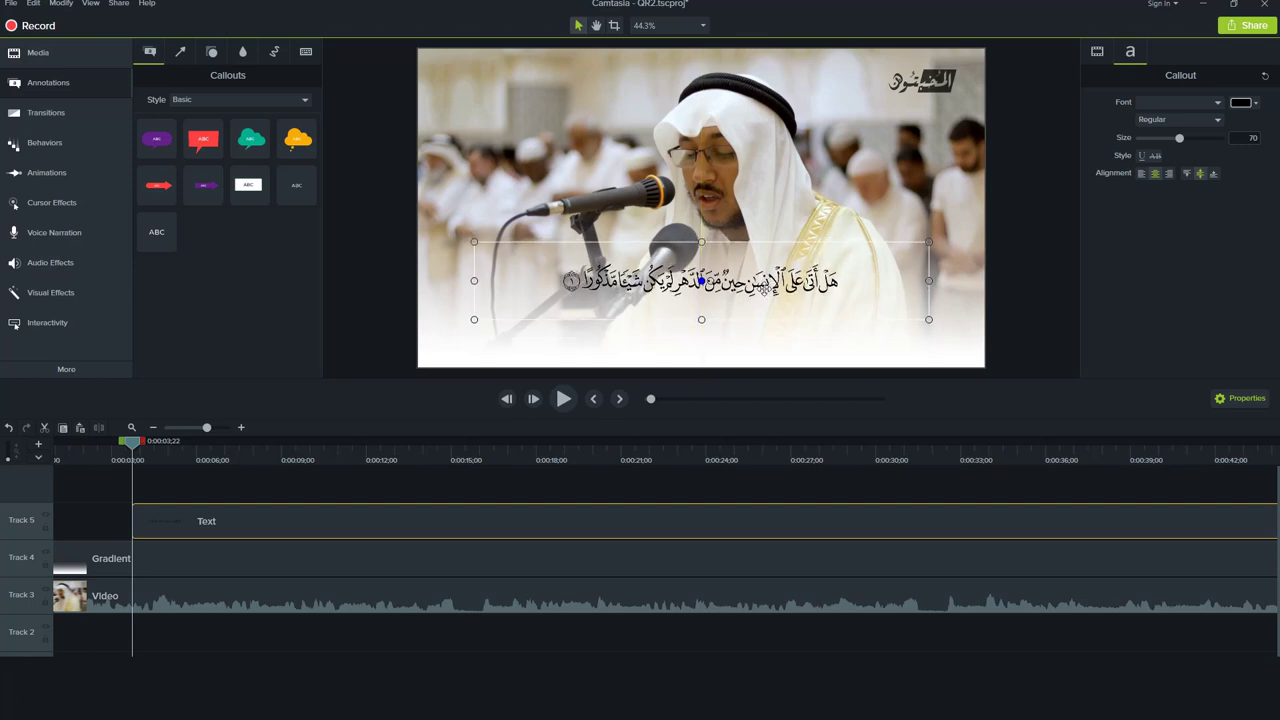
click(381, 476)
drag(156, 232, 160, 482)
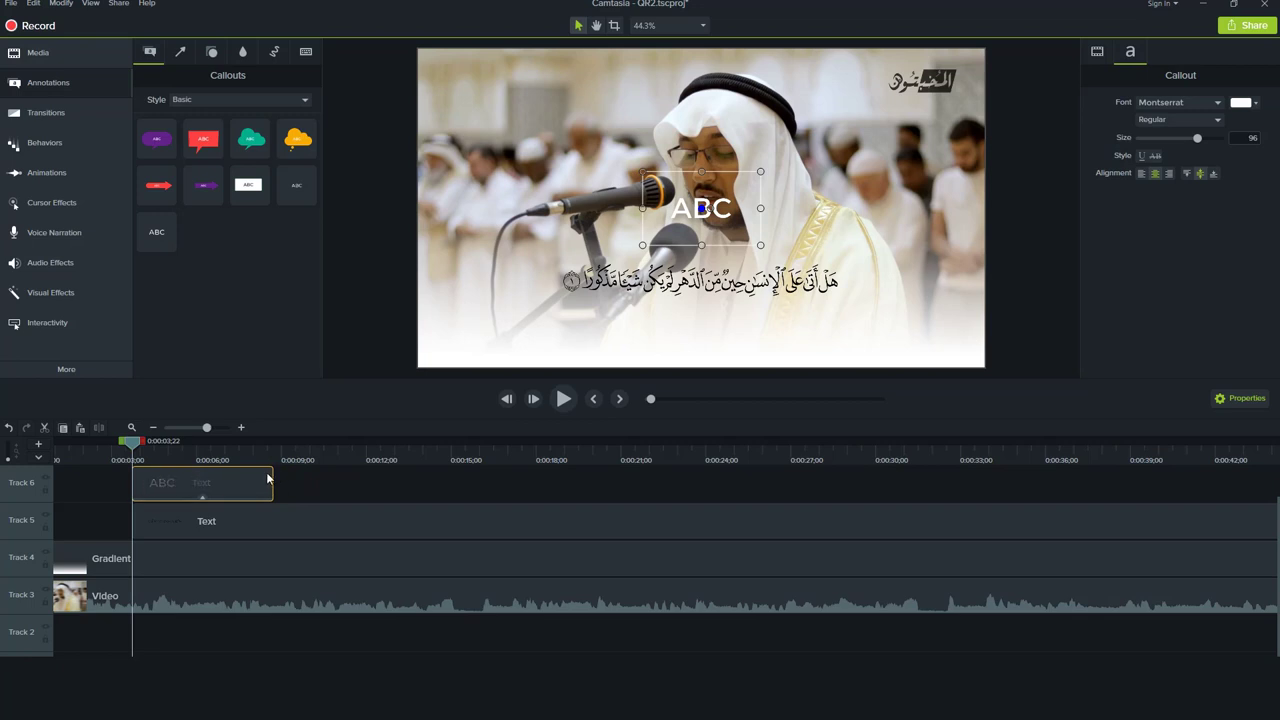
Stretch the new callout clip on Track 6 to end with Track 5, spanning the whole video.
drag(287, 476, 1134, 480)
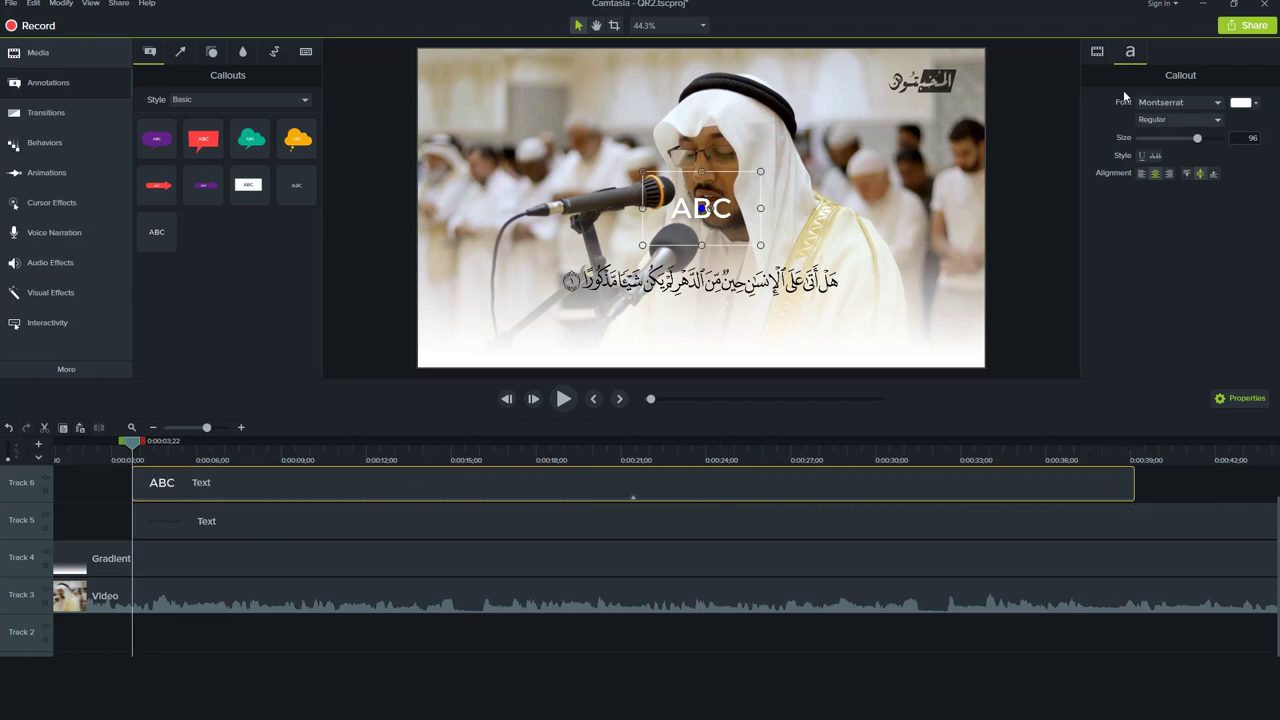
click(1097, 51)
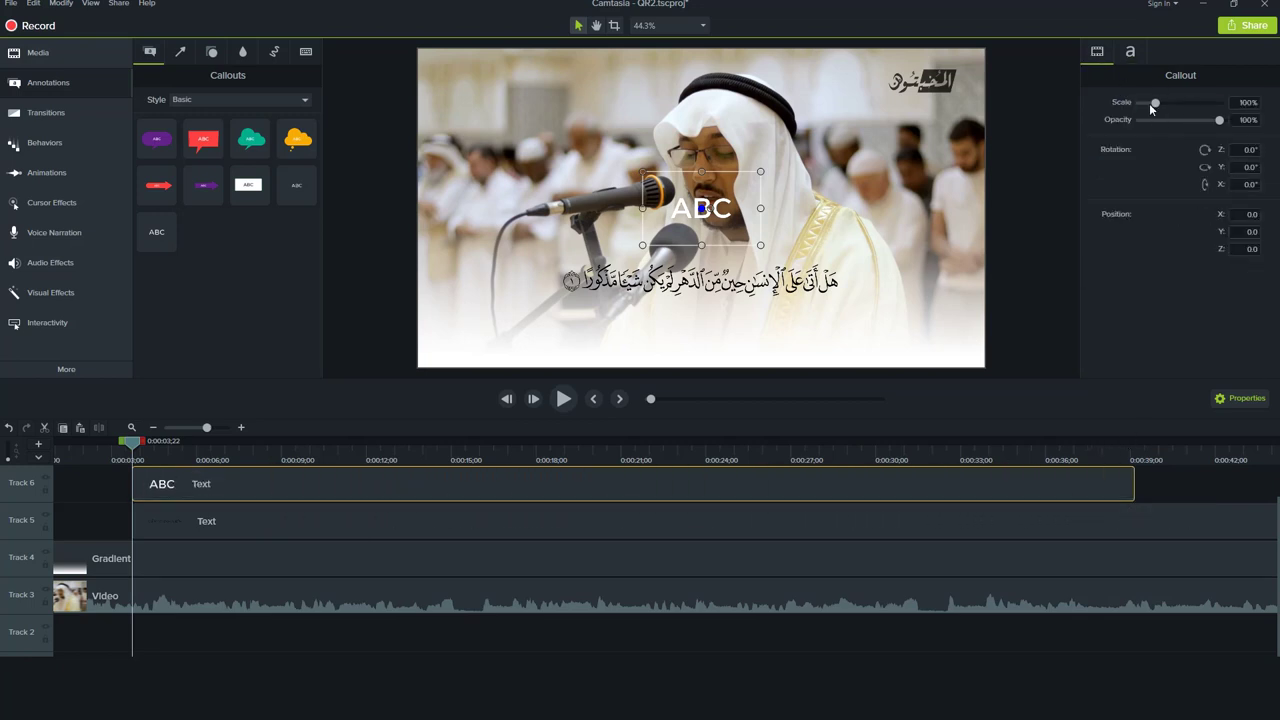
click(1128, 56)
scroll(583, 505, down, 8)
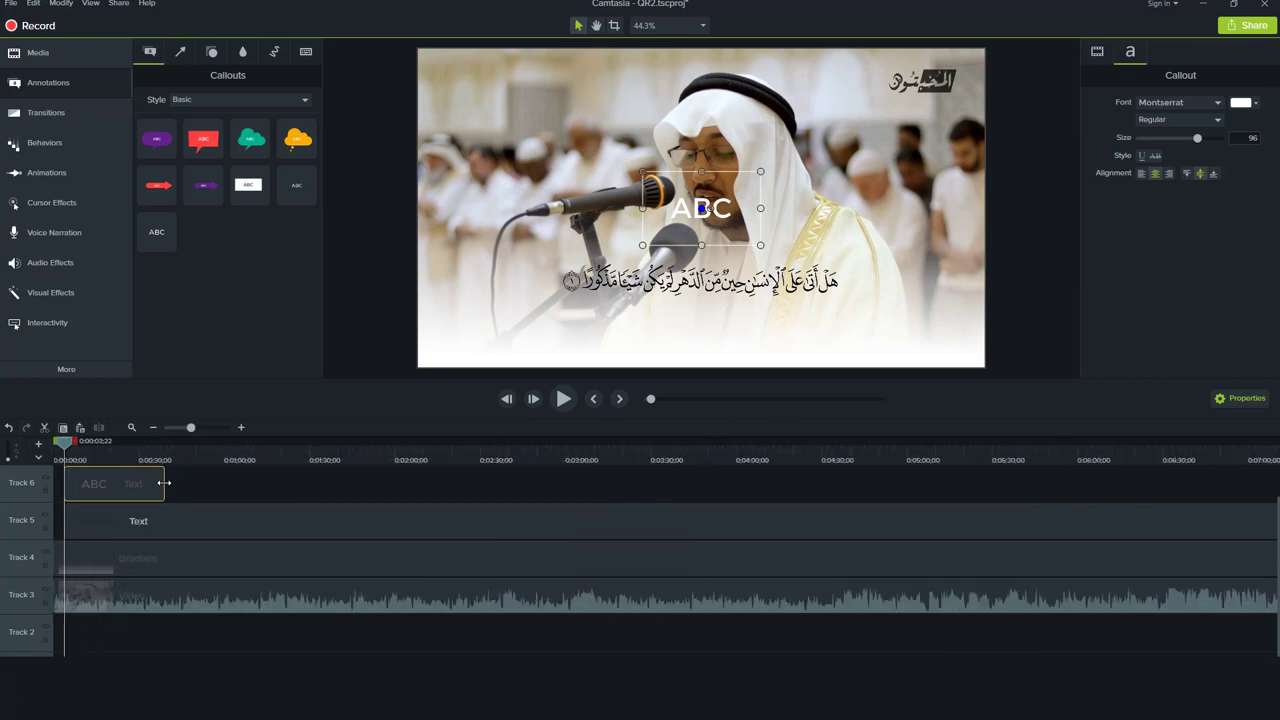
drag(164, 483, 1114, 483)
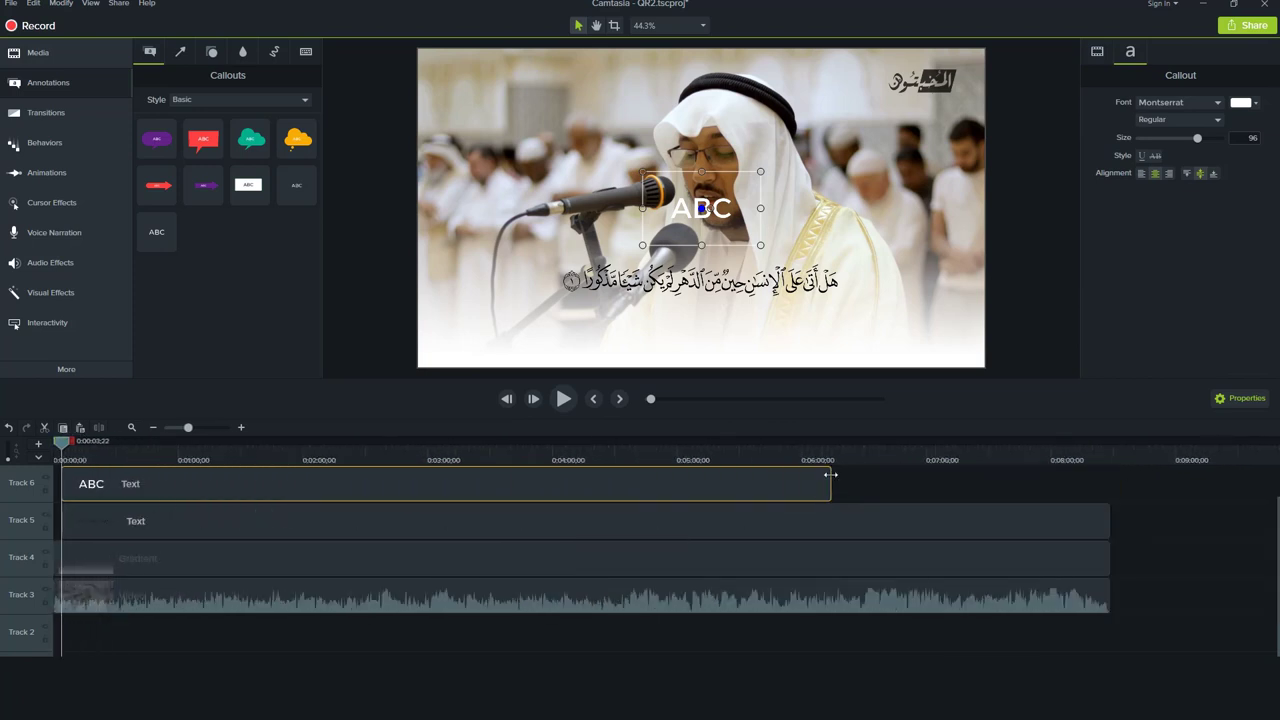
drag(830, 475, 1109, 483)
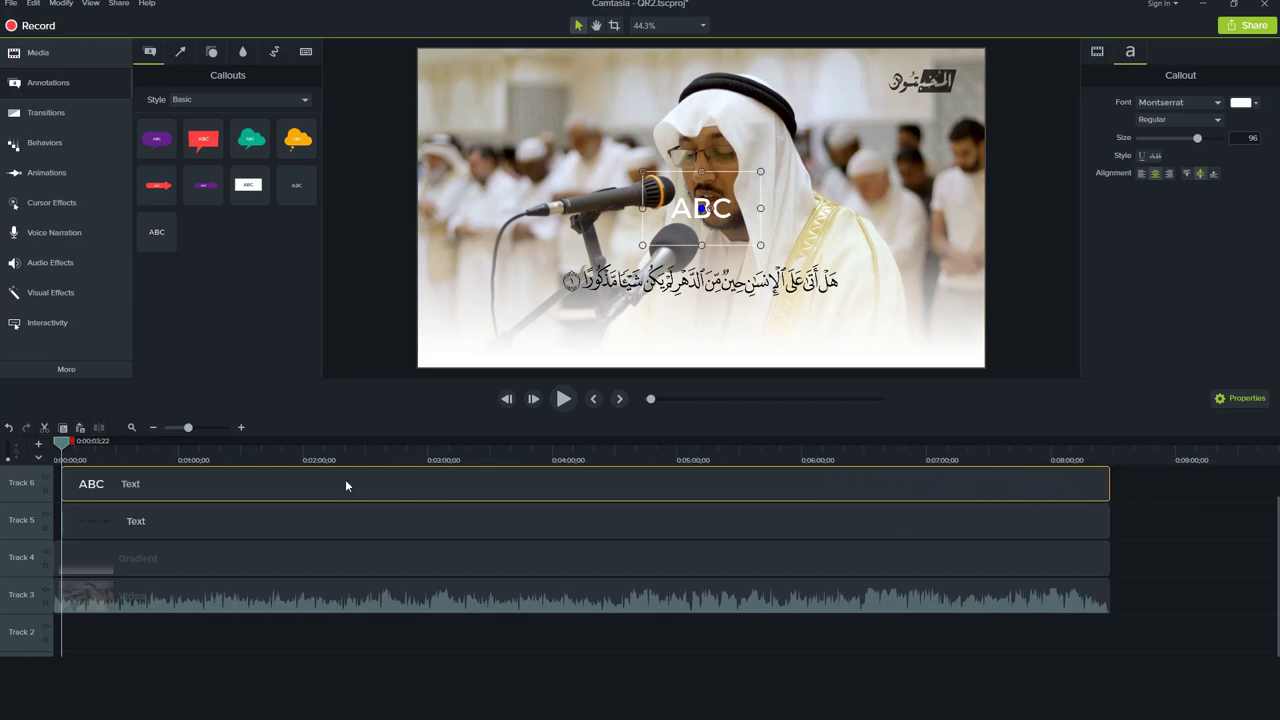
scroll(300, 495, up, 3)
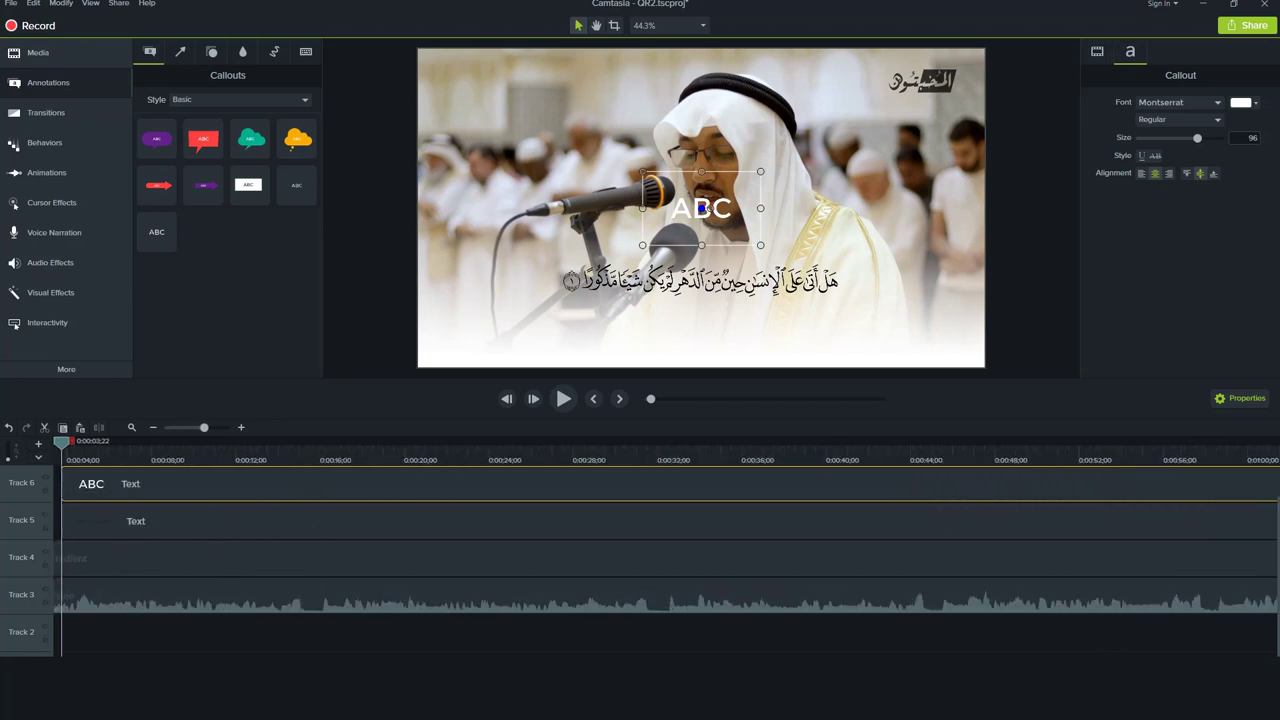
scroll(660, 545, left, 2)
scroll(208, 651, up, 1)
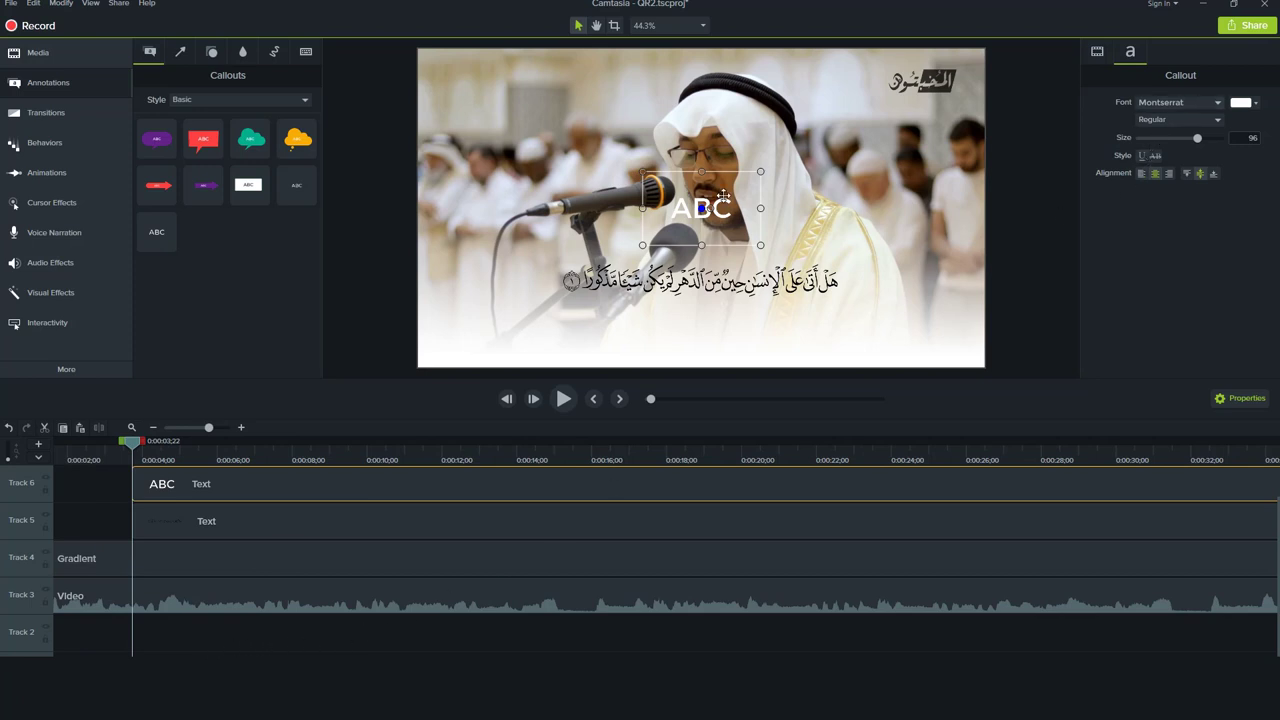
Paste verse 1's English translation over the ABC placeholder and lock the Gradient track.
double_click(723, 195)
key(ctrl+v)
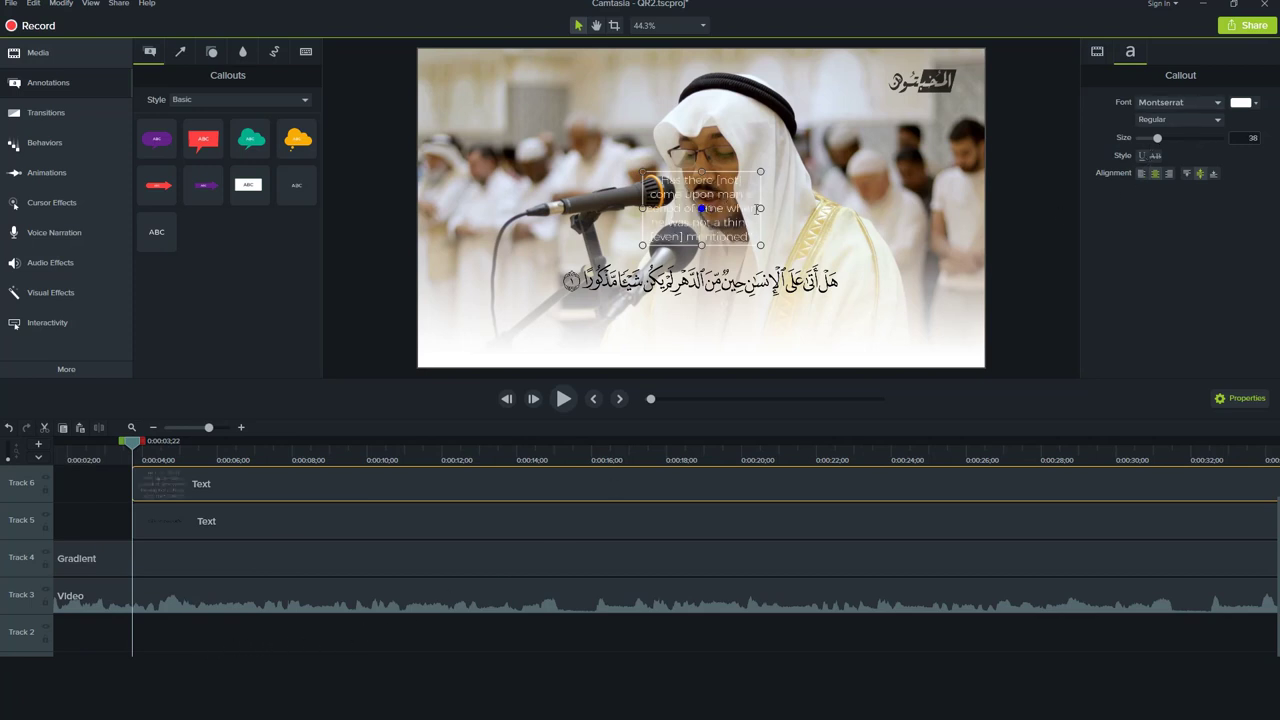
click(762, 210)
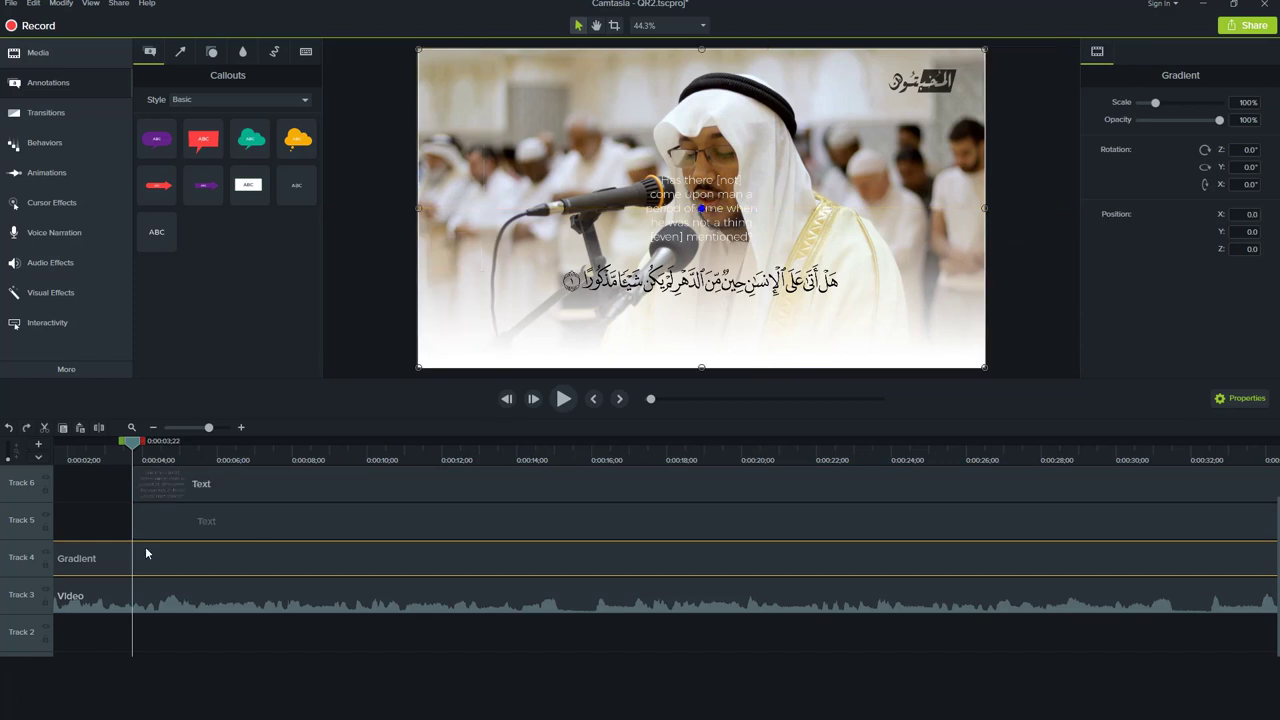
click(44, 564)
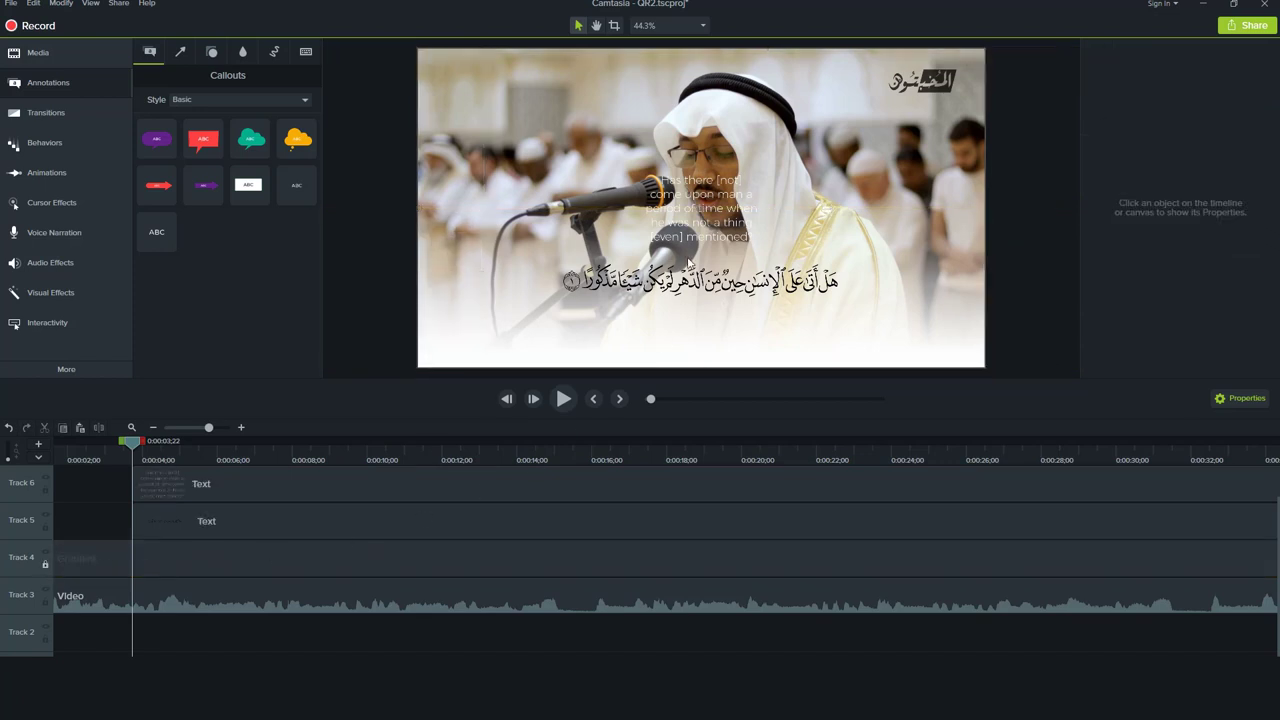
click(702, 212)
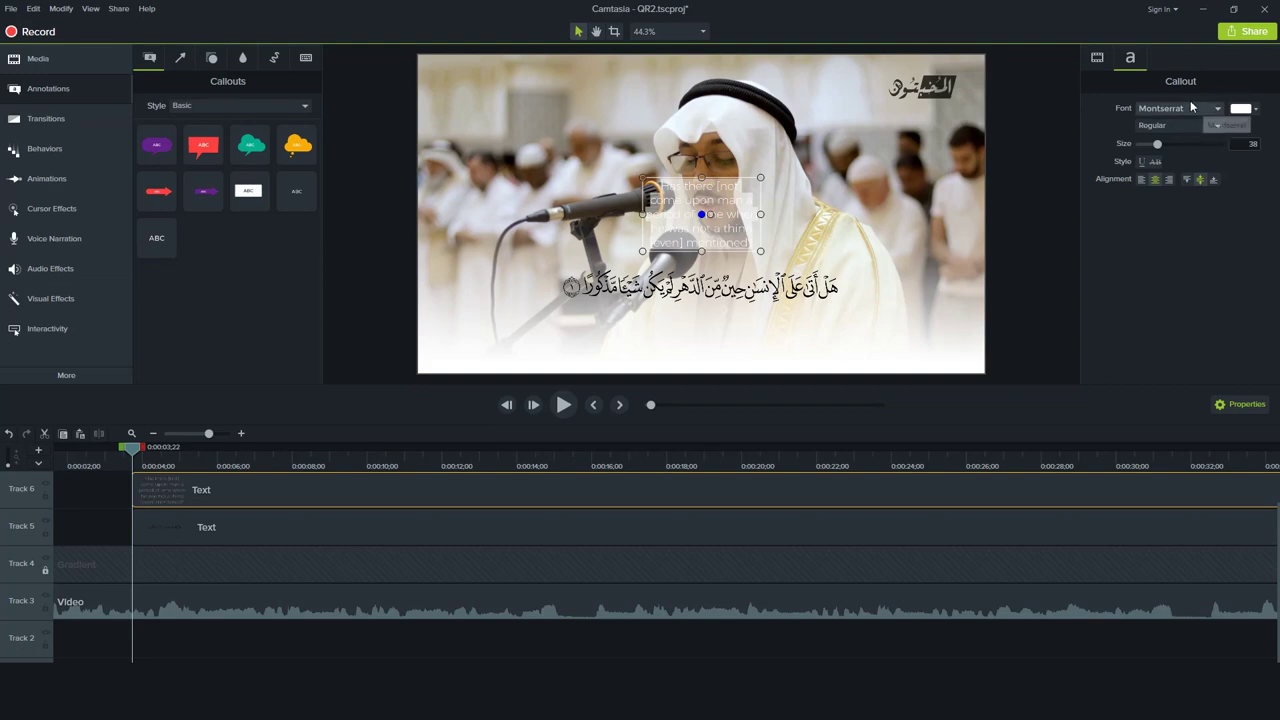
Set the translation font to Arial at size 40 and widen its callout box.
click(1190, 108)
drag(1268, 230, 1266, 121)
scroll(1175, 278, down, 5)
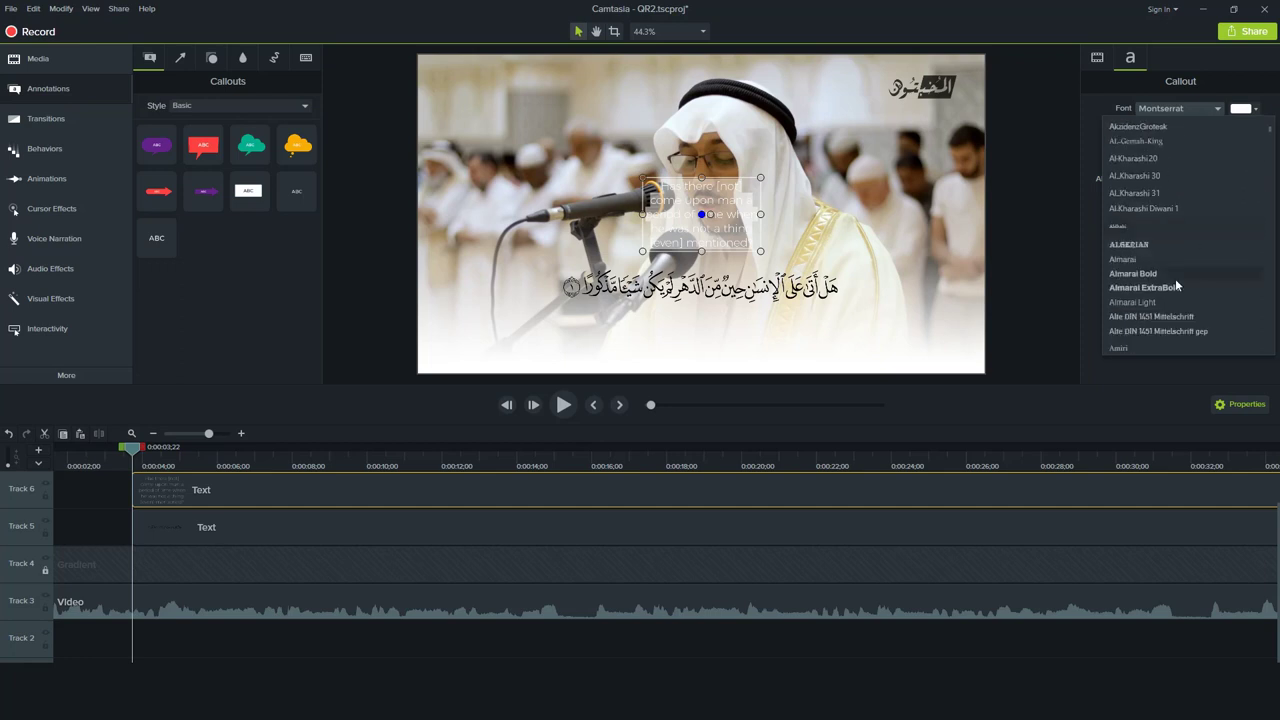
scroll(1160, 274, down, 3)
scroll(1160, 274, down, 3)
click(1140, 180)
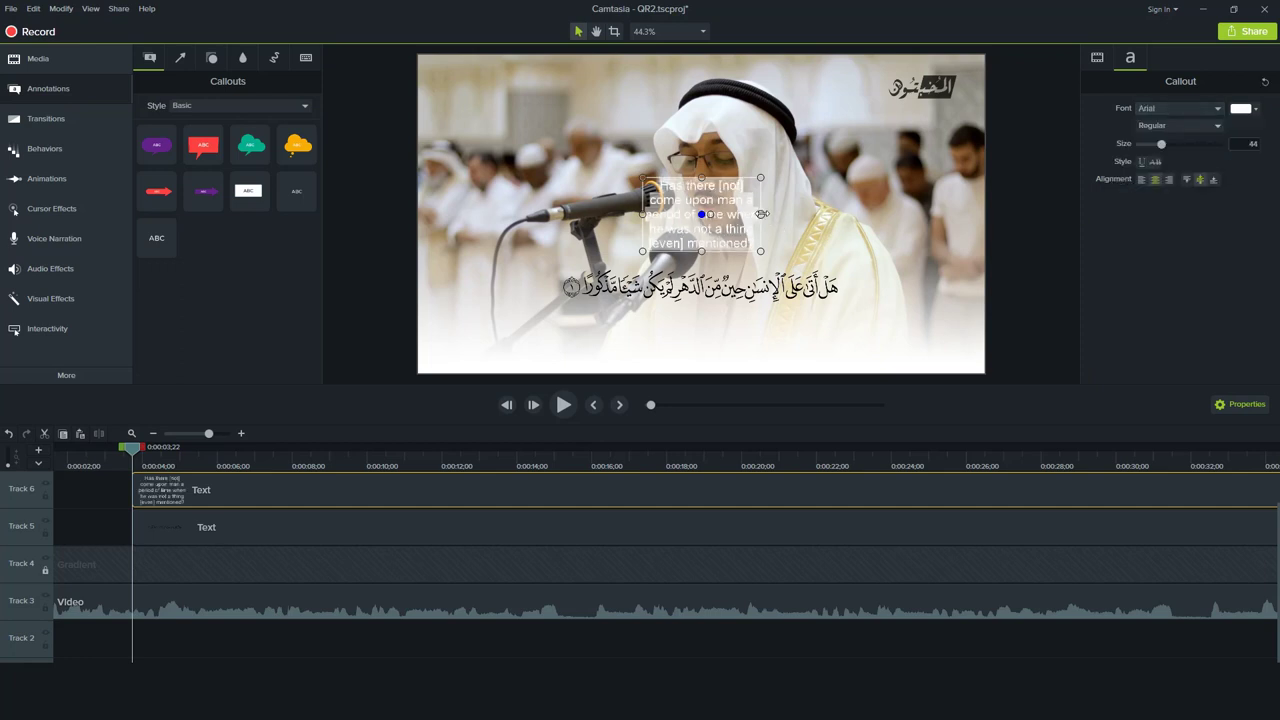
drag(762, 214, 908, 214)
drag(1161, 143, 1173, 143)
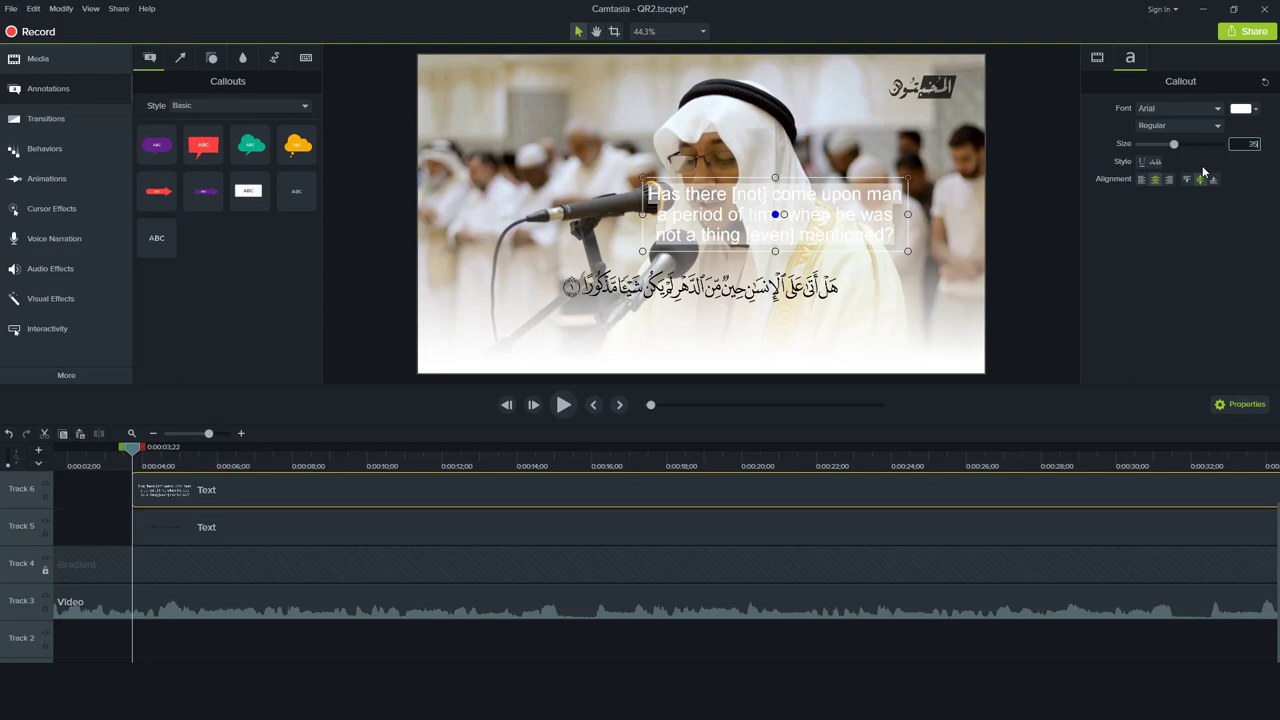
key(Return)
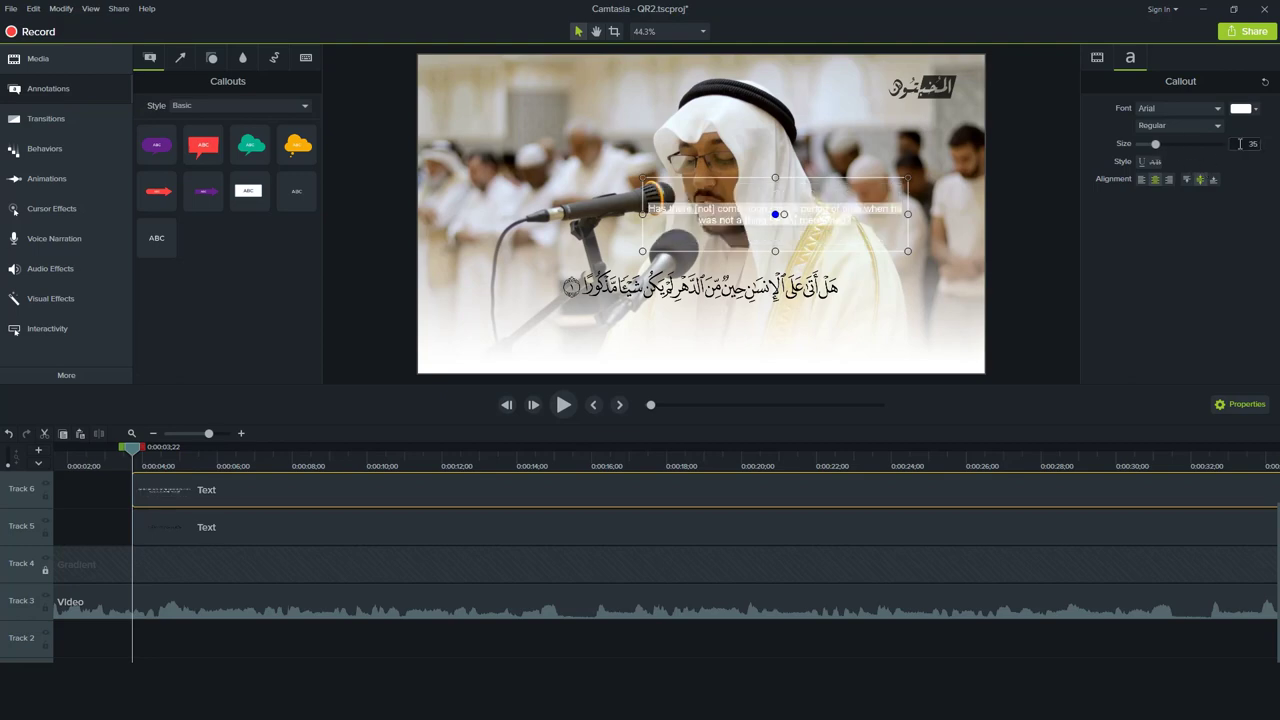
text(40)
key(Return)
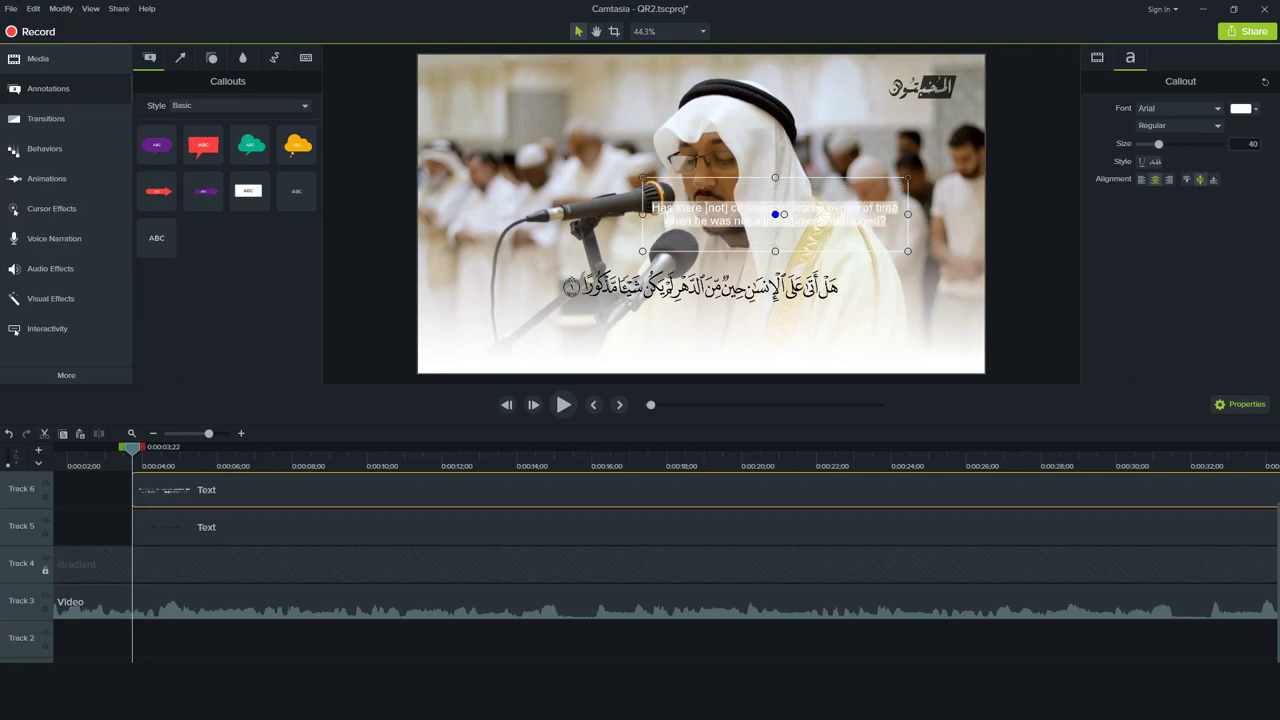
Colour the translation text gold using the eyedropper on the video frame.
click(1236, 112)
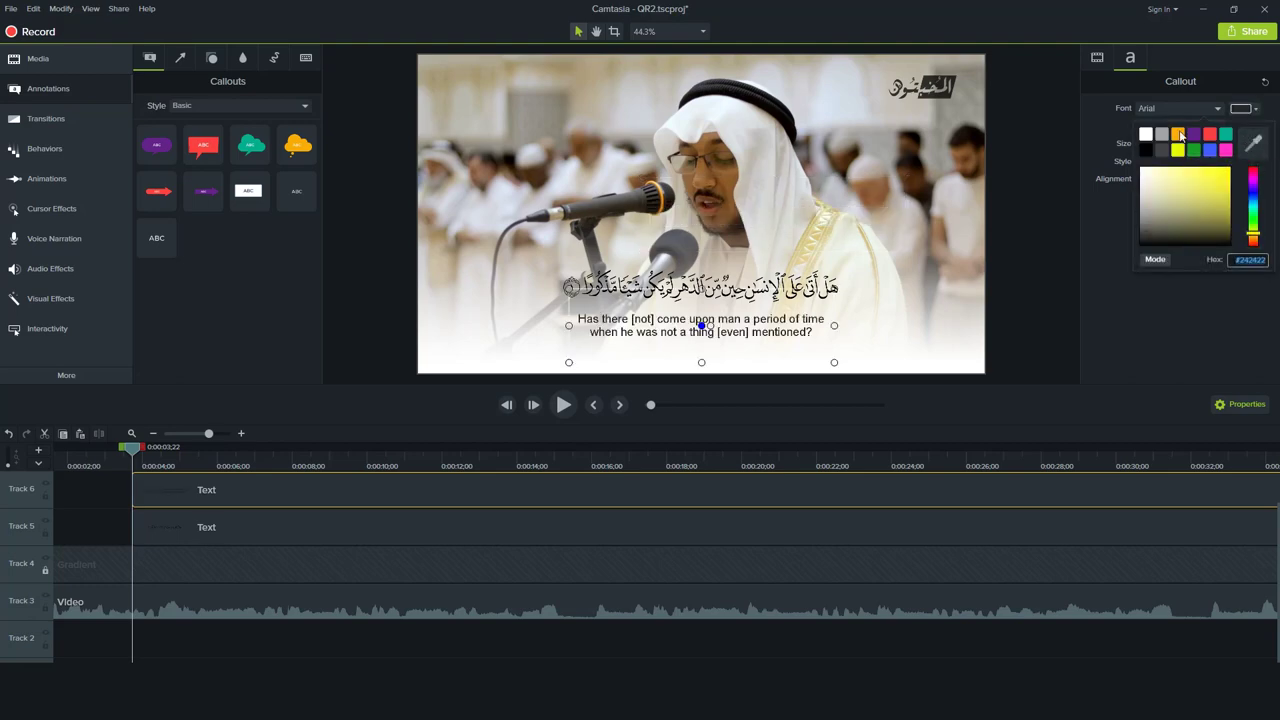
click(1251, 135)
click(830, 227)
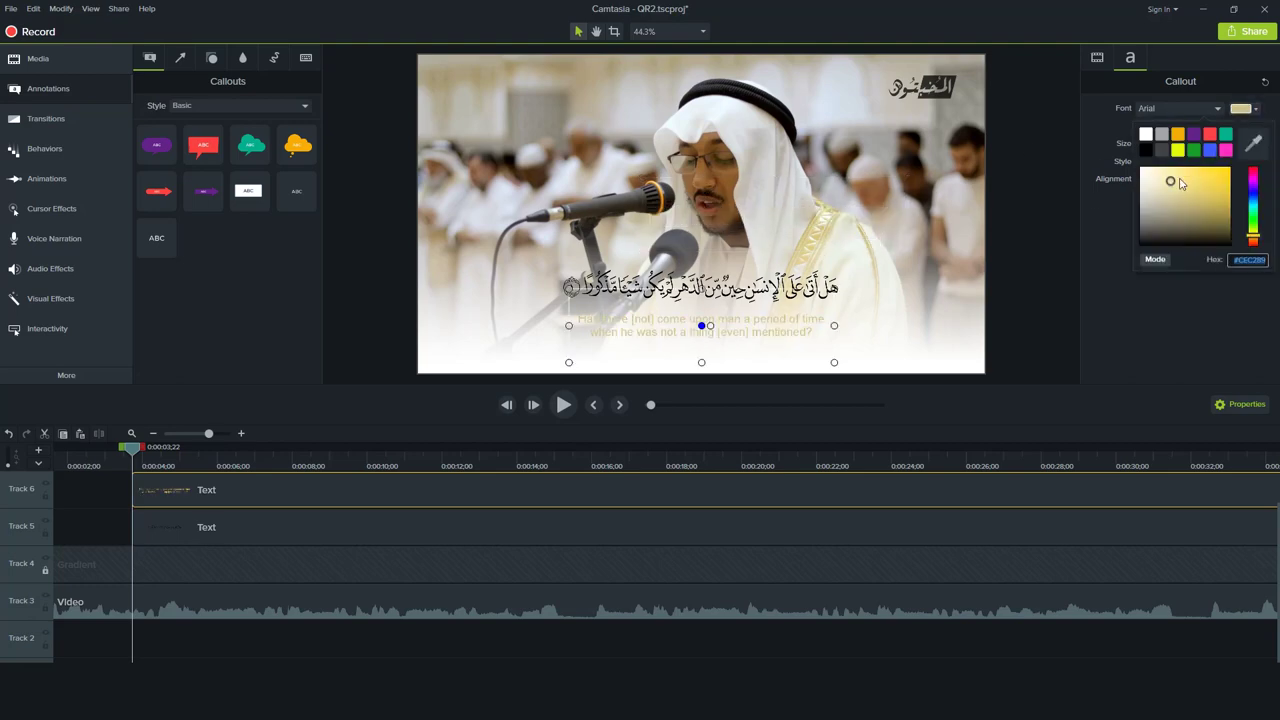
click(1185, 205)
click(784, 383)
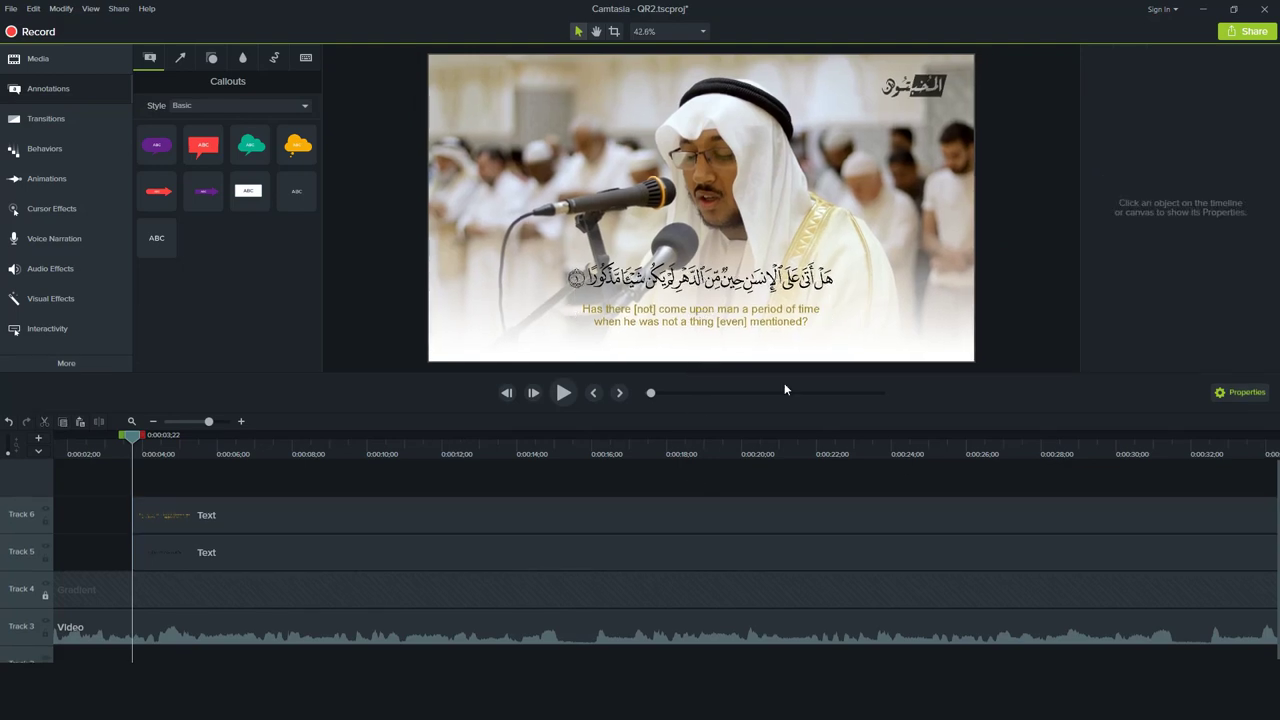
click(756, 322)
Add an opening transition to the start of both the Arabic and English text clips.
click(800, 380)
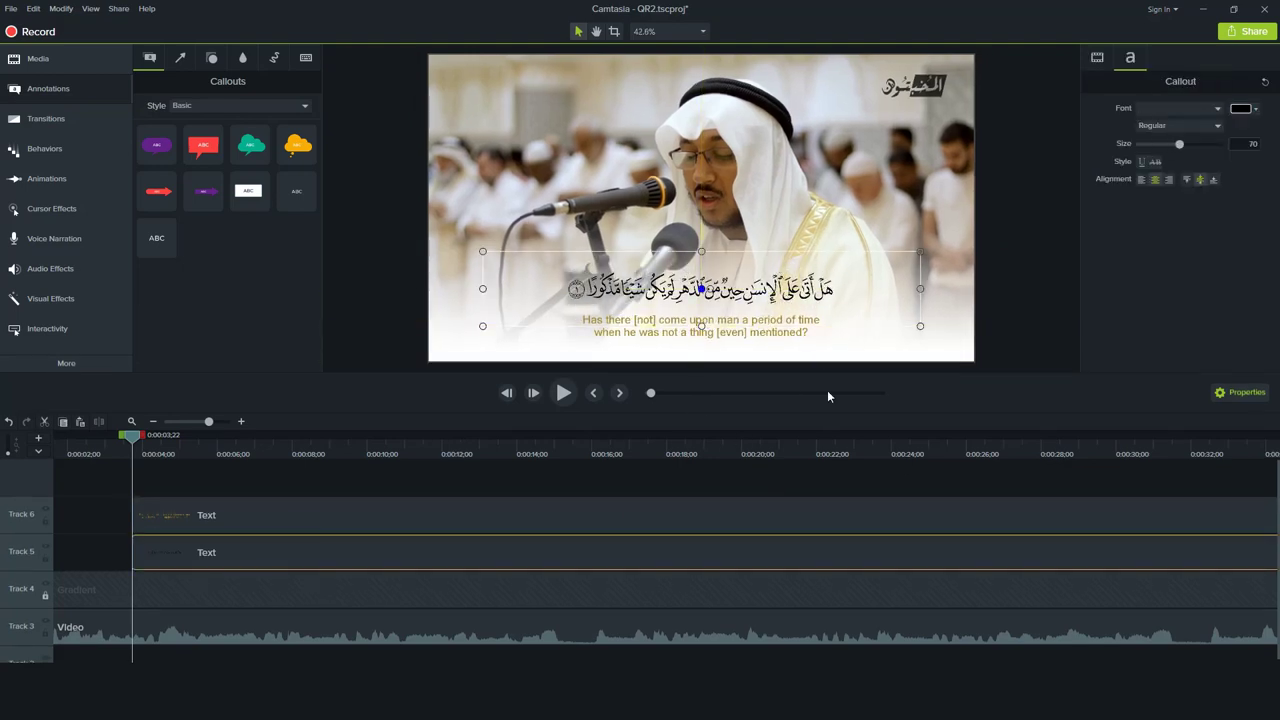
key(ctrl+a)
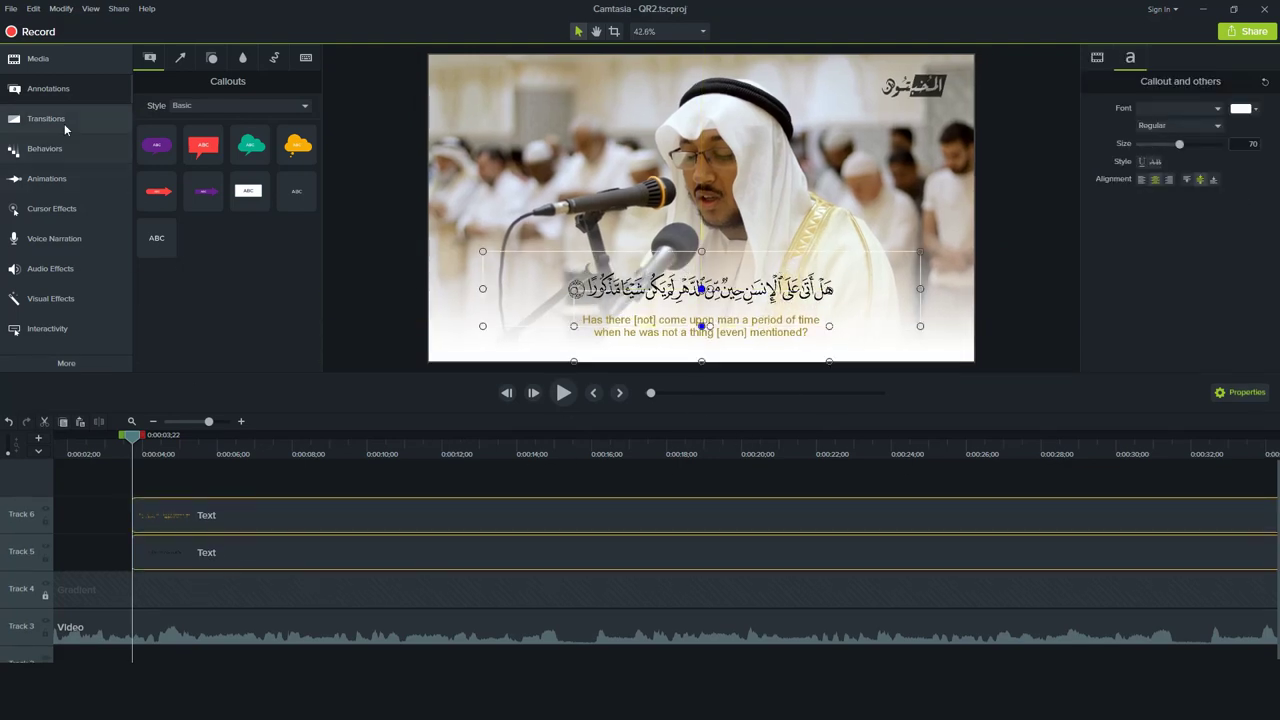
click(60, 118)
drag(182, 122, 165, 518)
scroll(224, 480, down, 1)
click(74, 561)
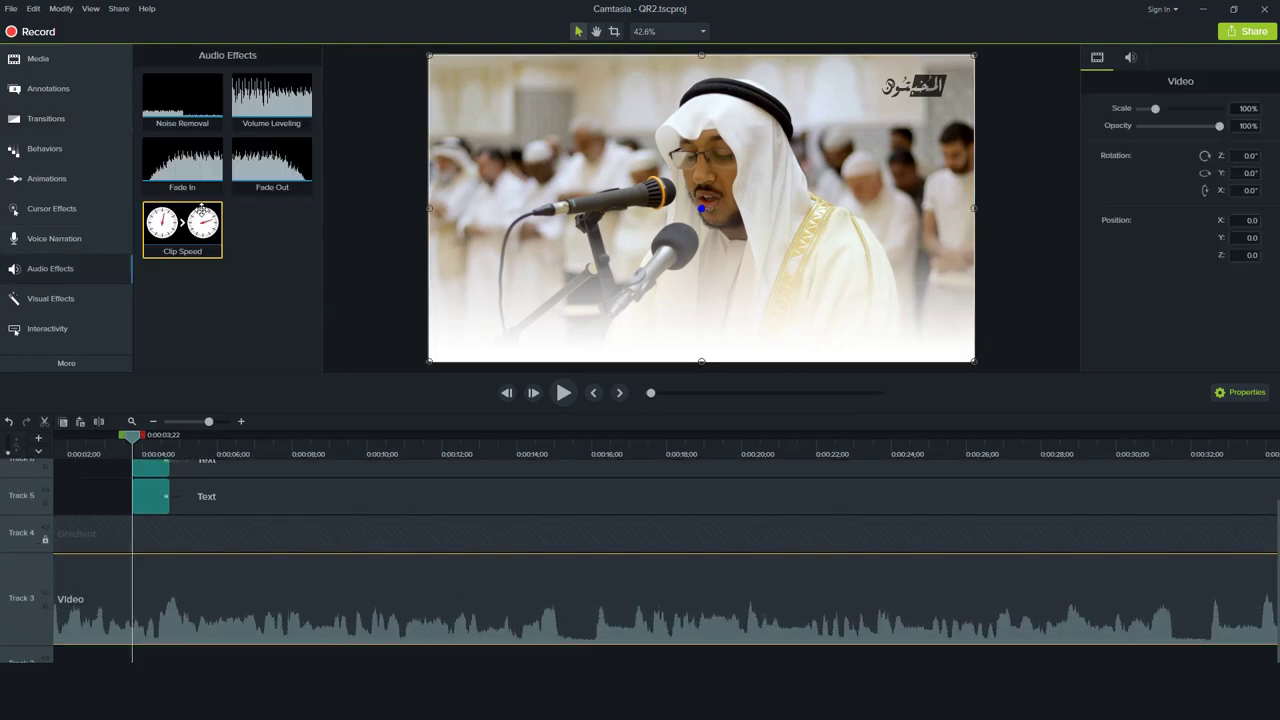
click(47, 565)
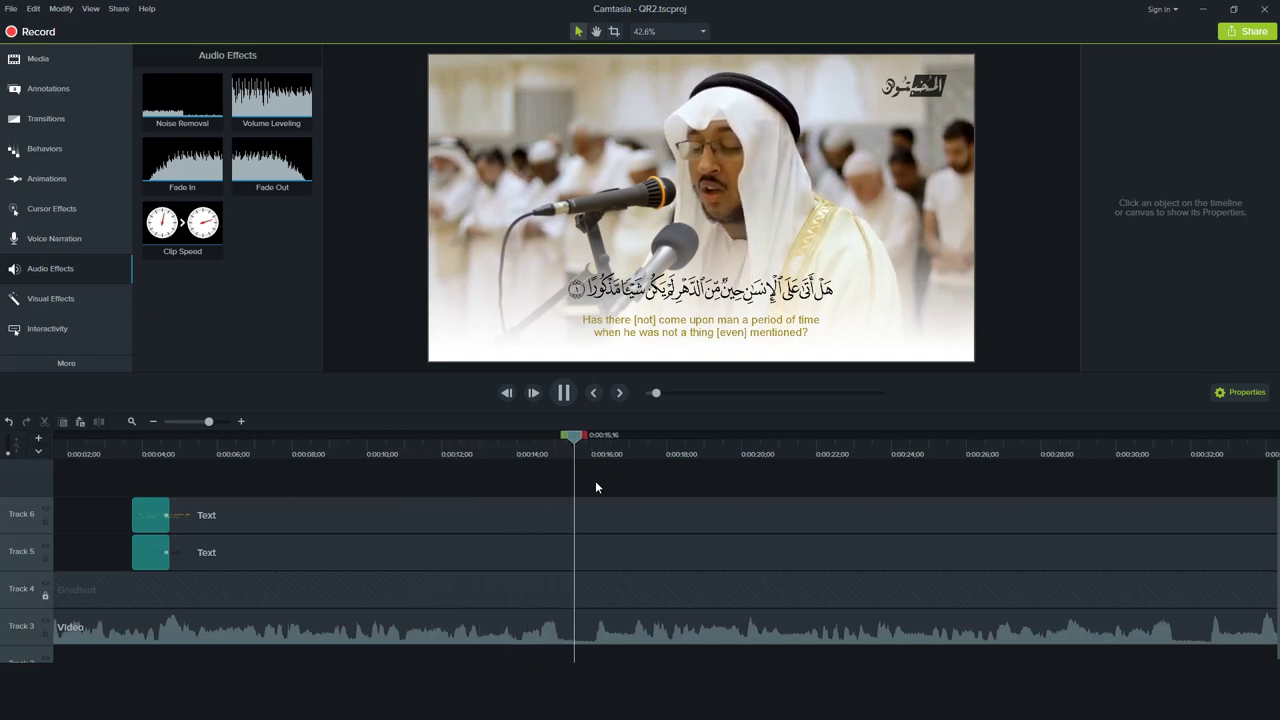
Split both text clips at about 15 seconds and start the later pair at 0:00:15;28.
key(space)
click(599, 510)
key(s)
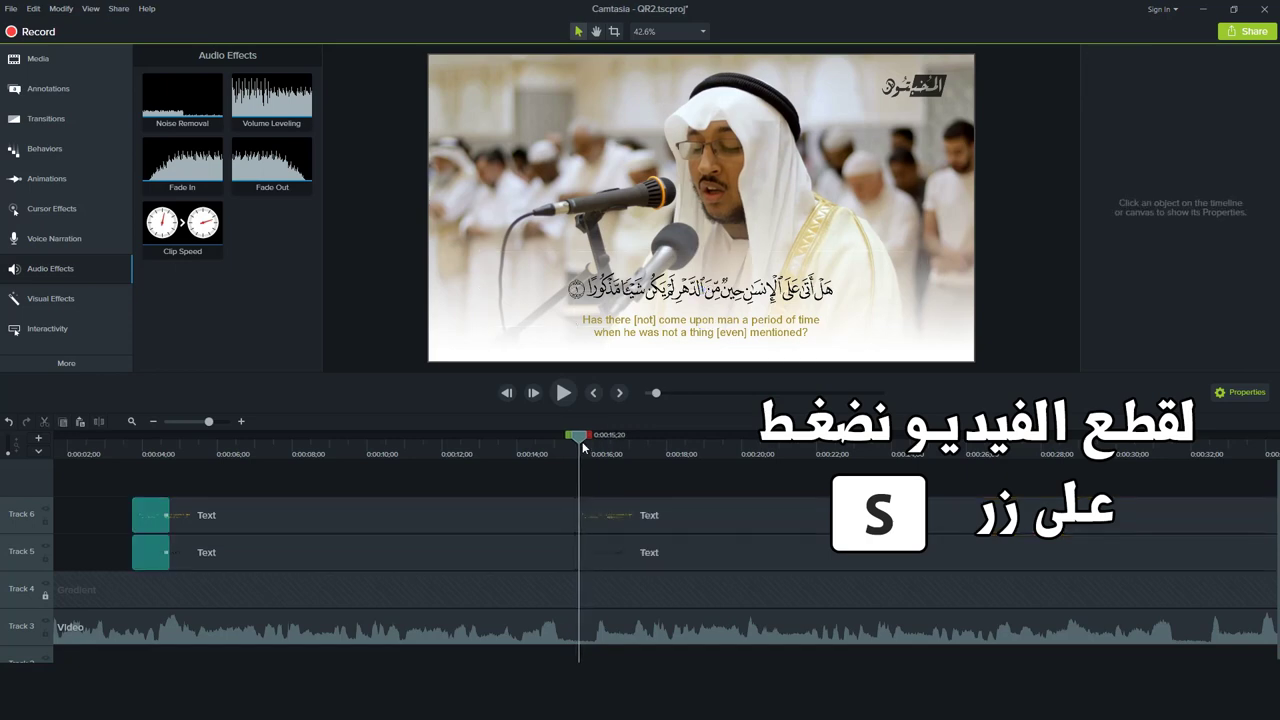
drag(584, 447, 594, 453)
drag(614, 534, 624, 543)
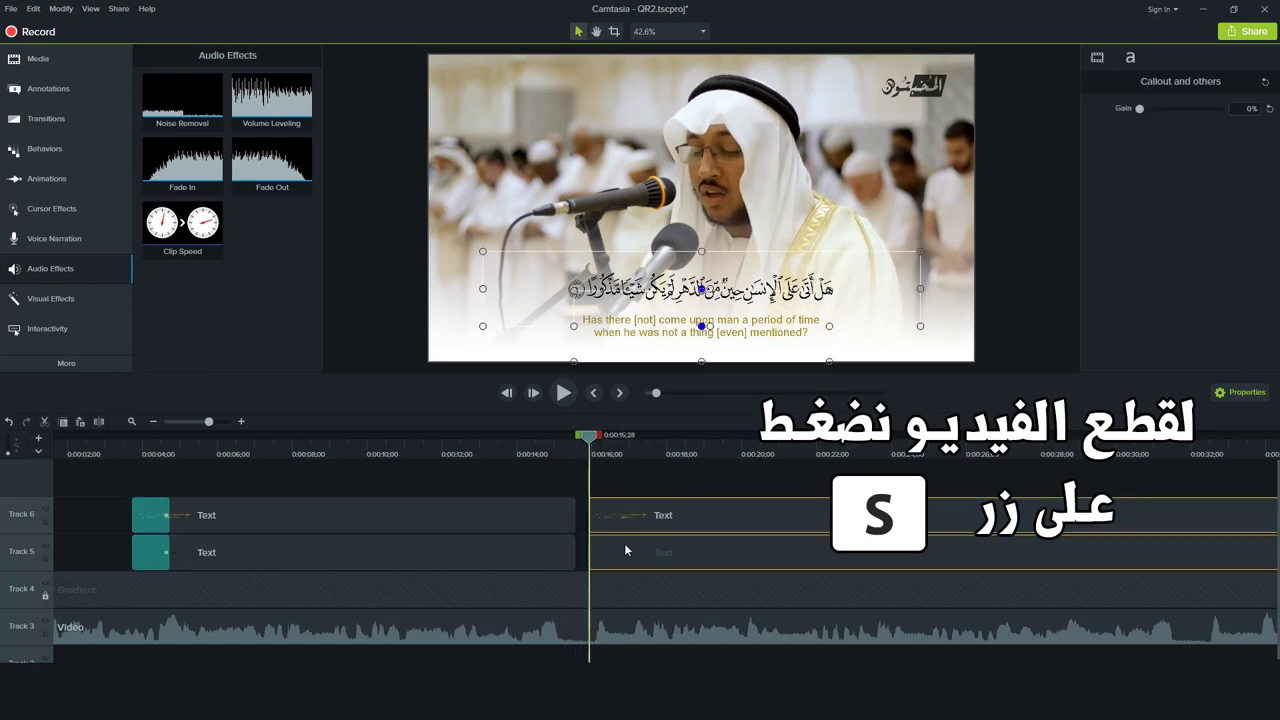
Add transitions to both ends of the four split caption clips and save the project.
click(45, 120)
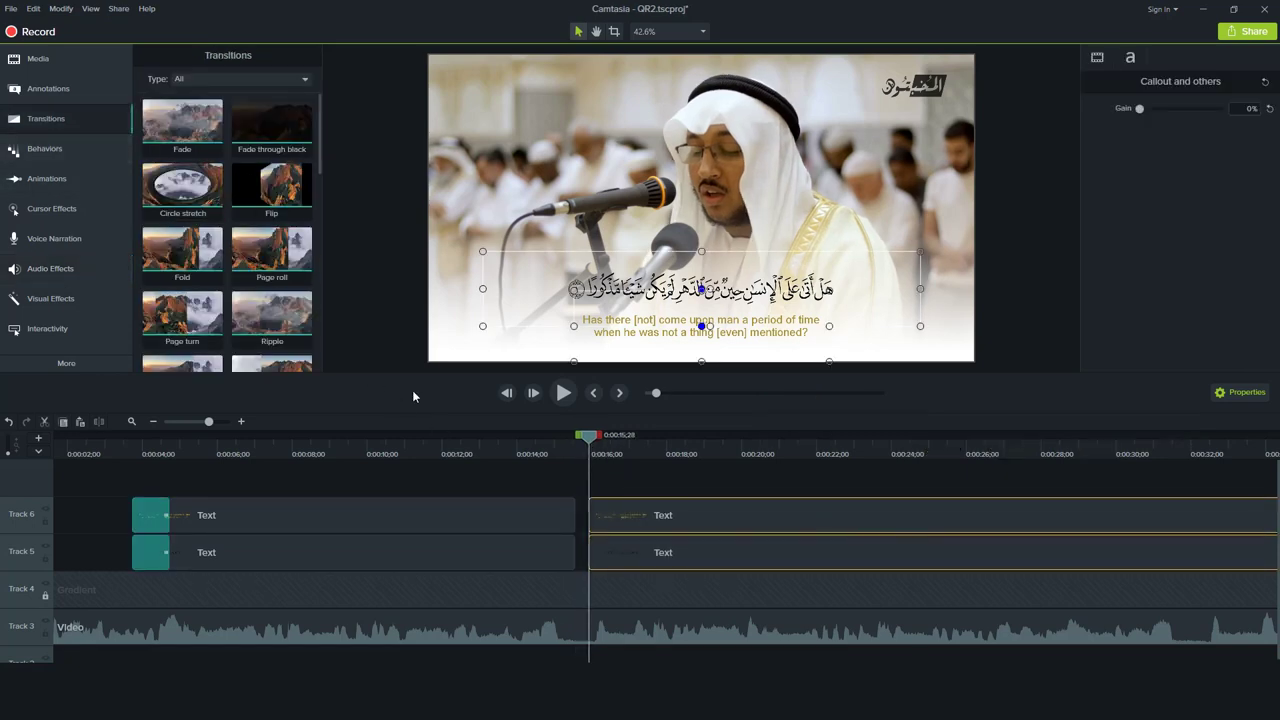
drag(616, 480, 554, 537)
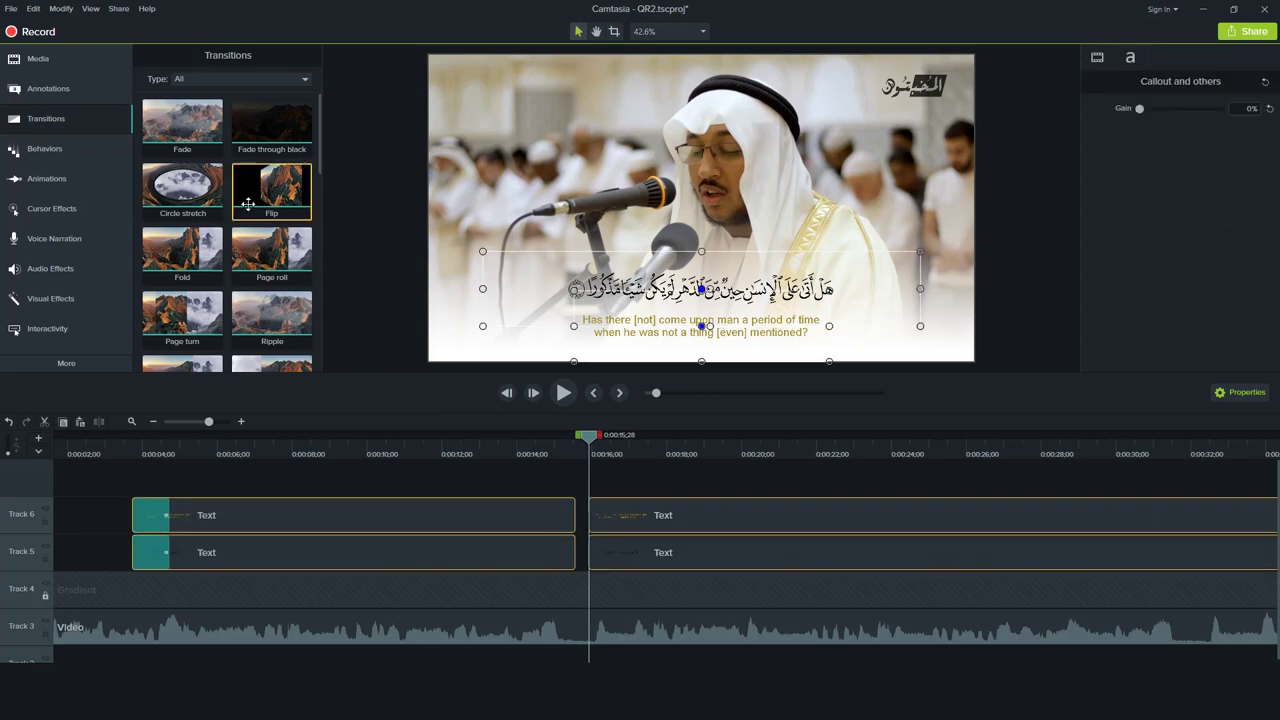
drag(248, 204, 455, 500)
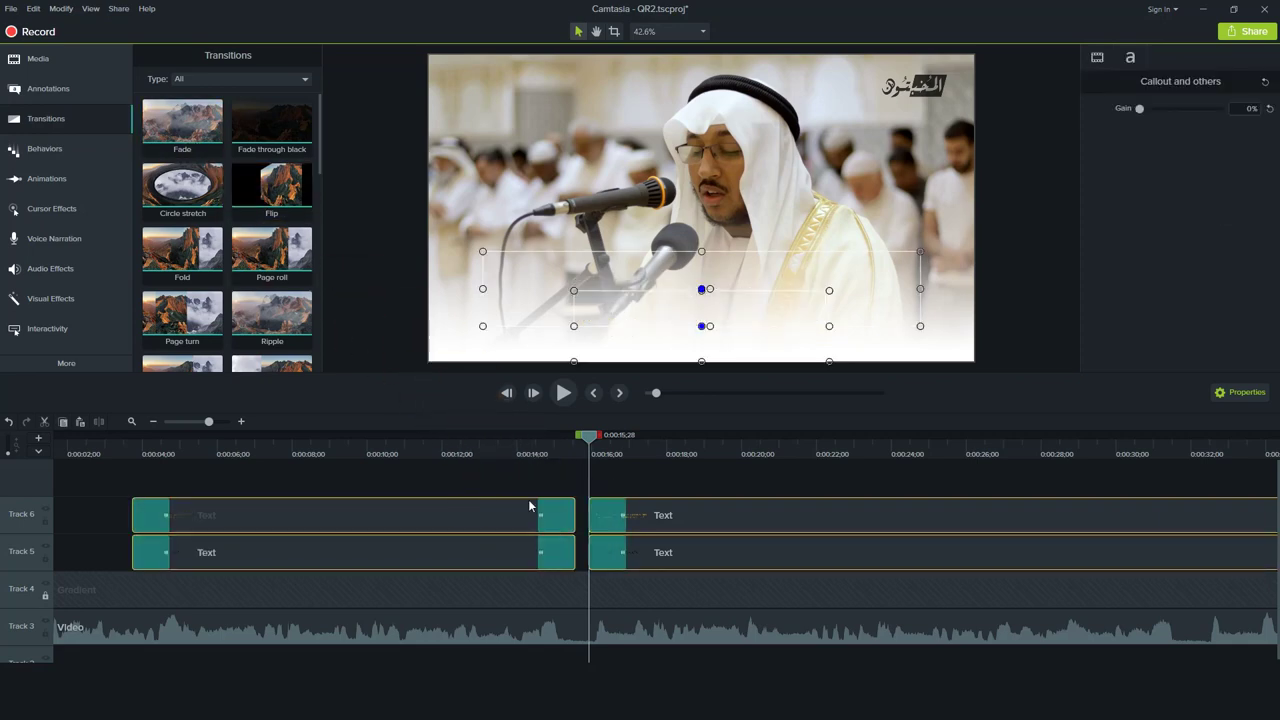
click(690, 479)
key(ctrl+s)
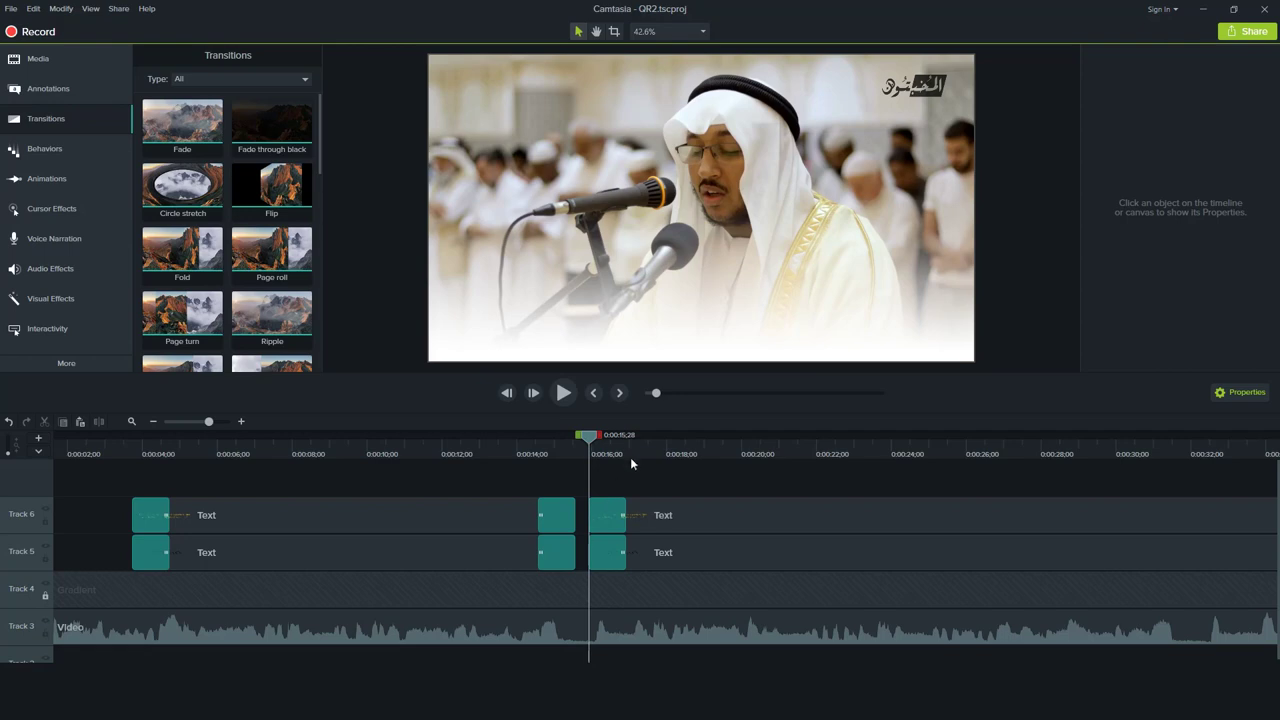
Copy Al-Insan verse 2's Arabic text from the Mushaf program.
click(636, 456)
key(alt+Tab)
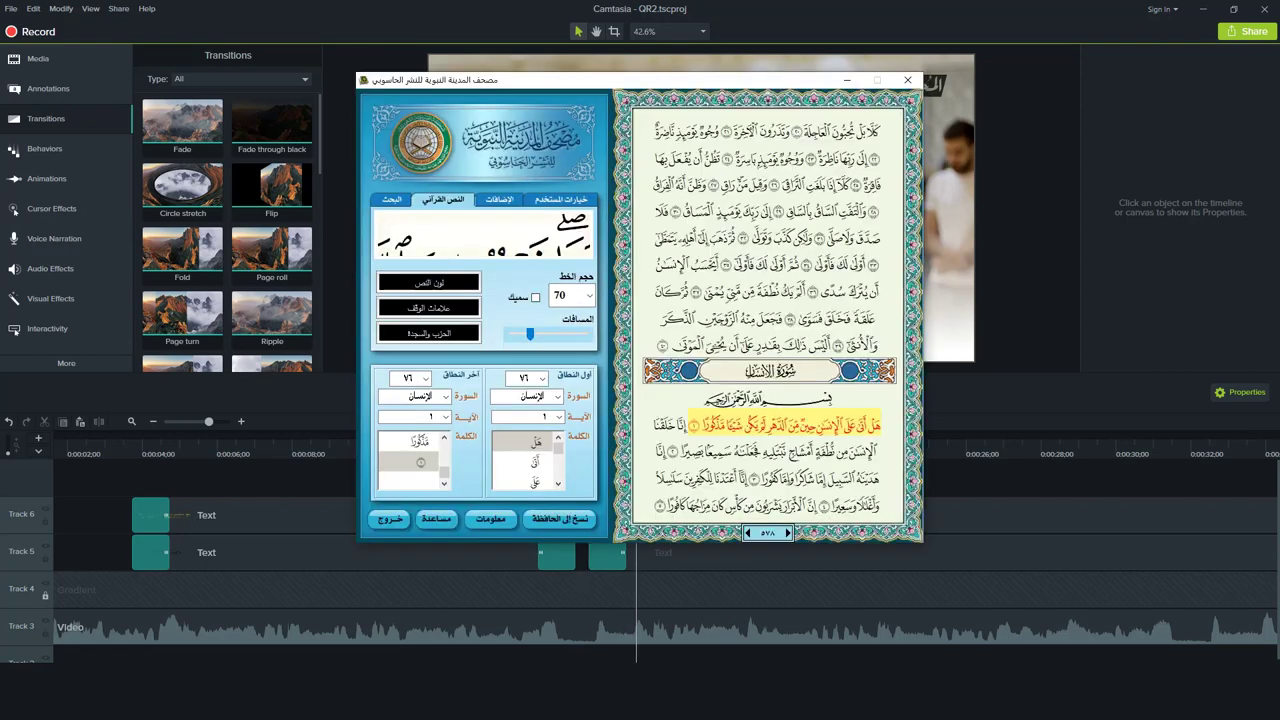
click(559, 417)
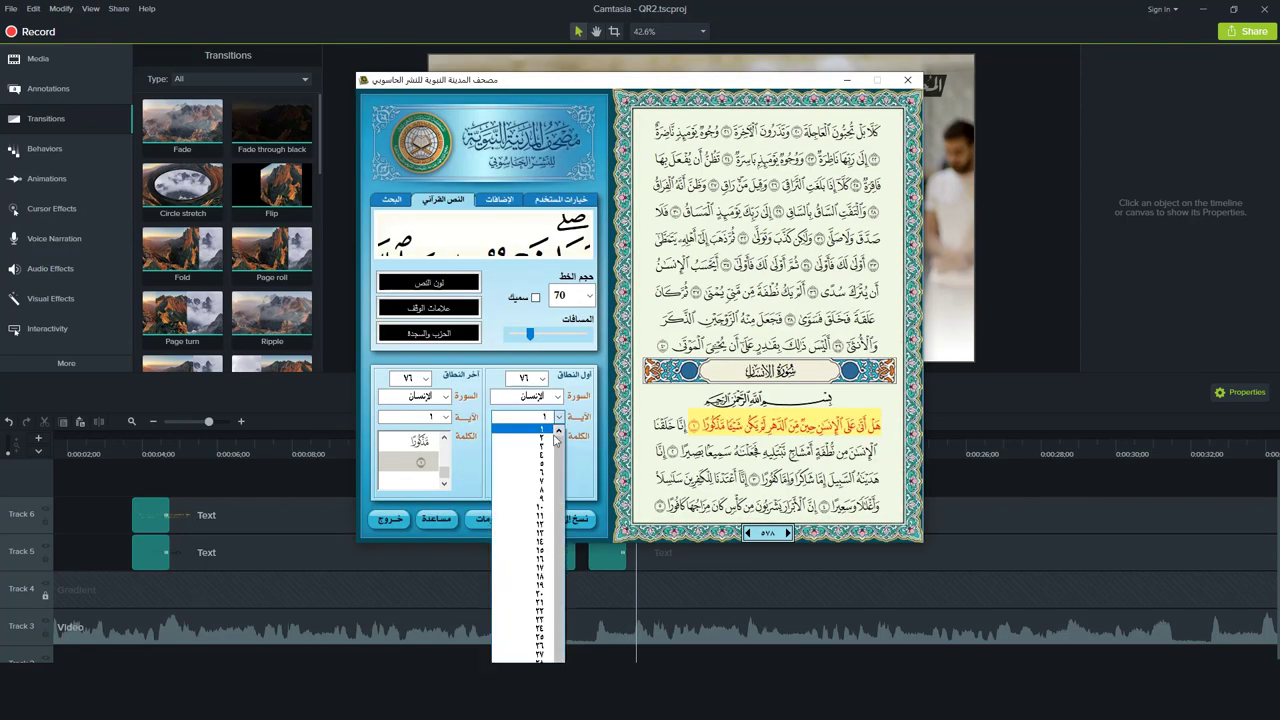
click(553, 438)
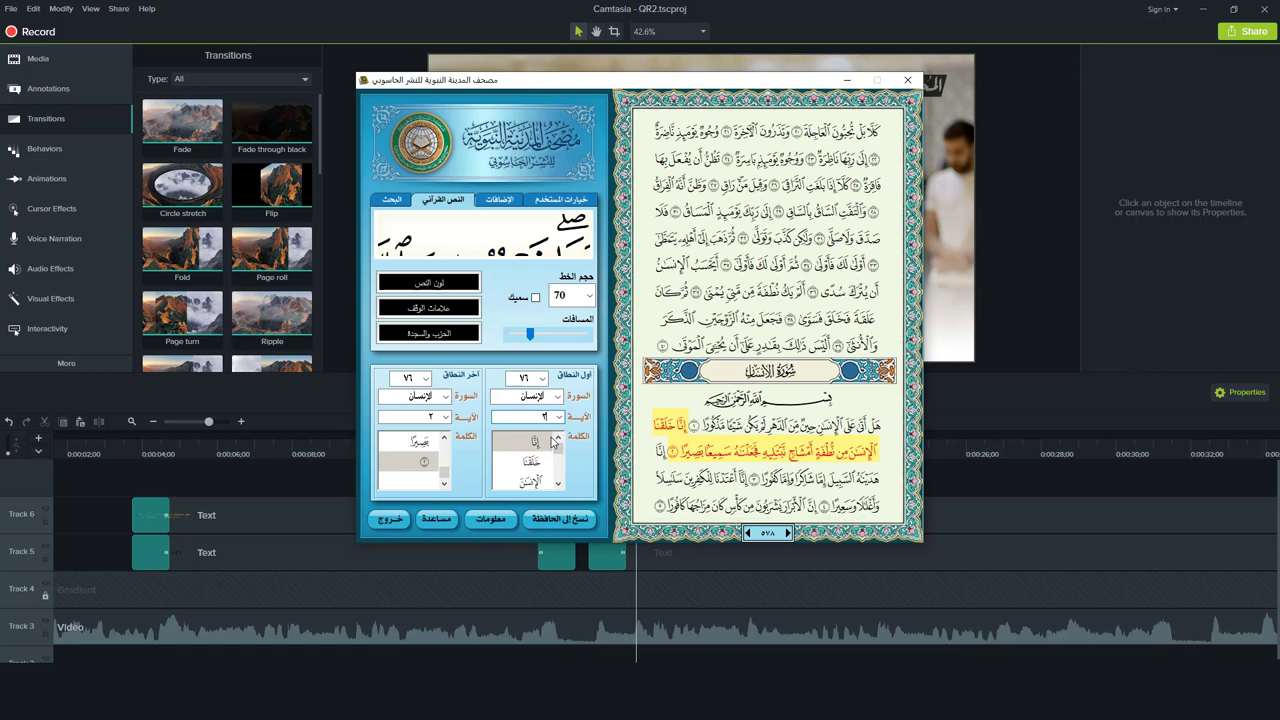
click(566, 520)
click(652, 560)
Replace the second Arabic caption with verse 2's Arabic text and grab its translation from Quran.com.
click(665, 516)
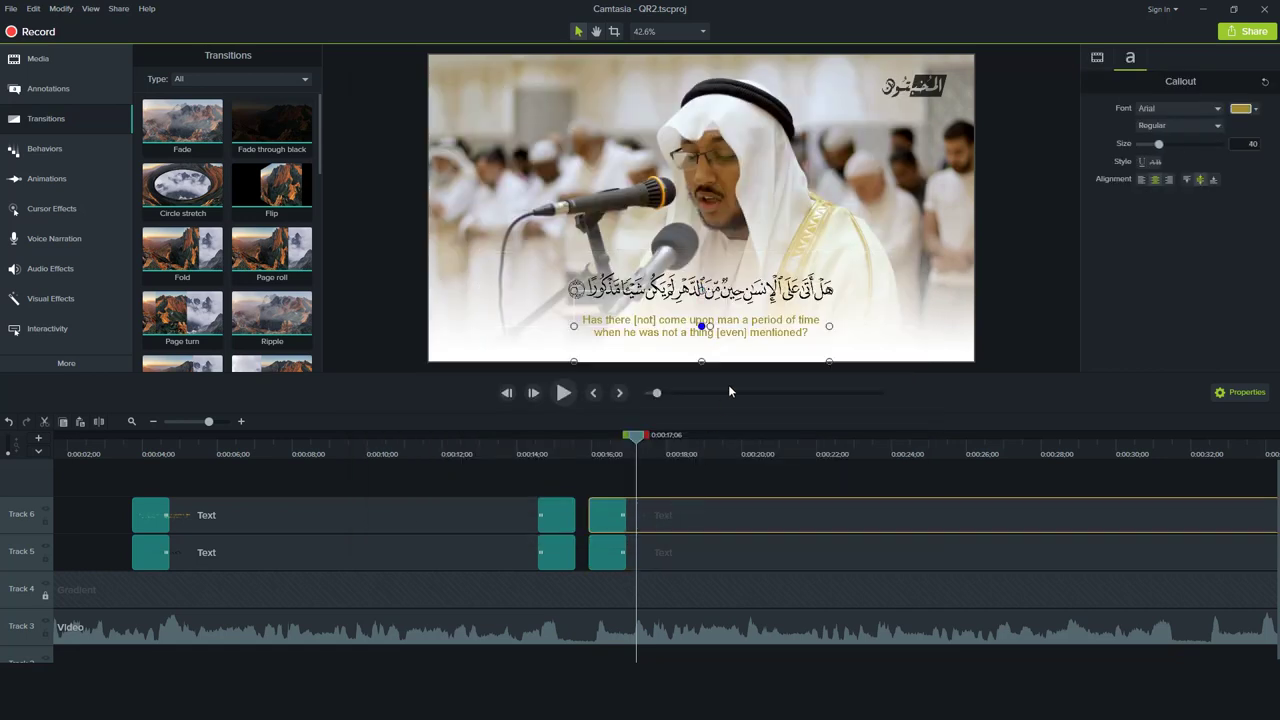
click(709, 549)
key(ctrl+a)
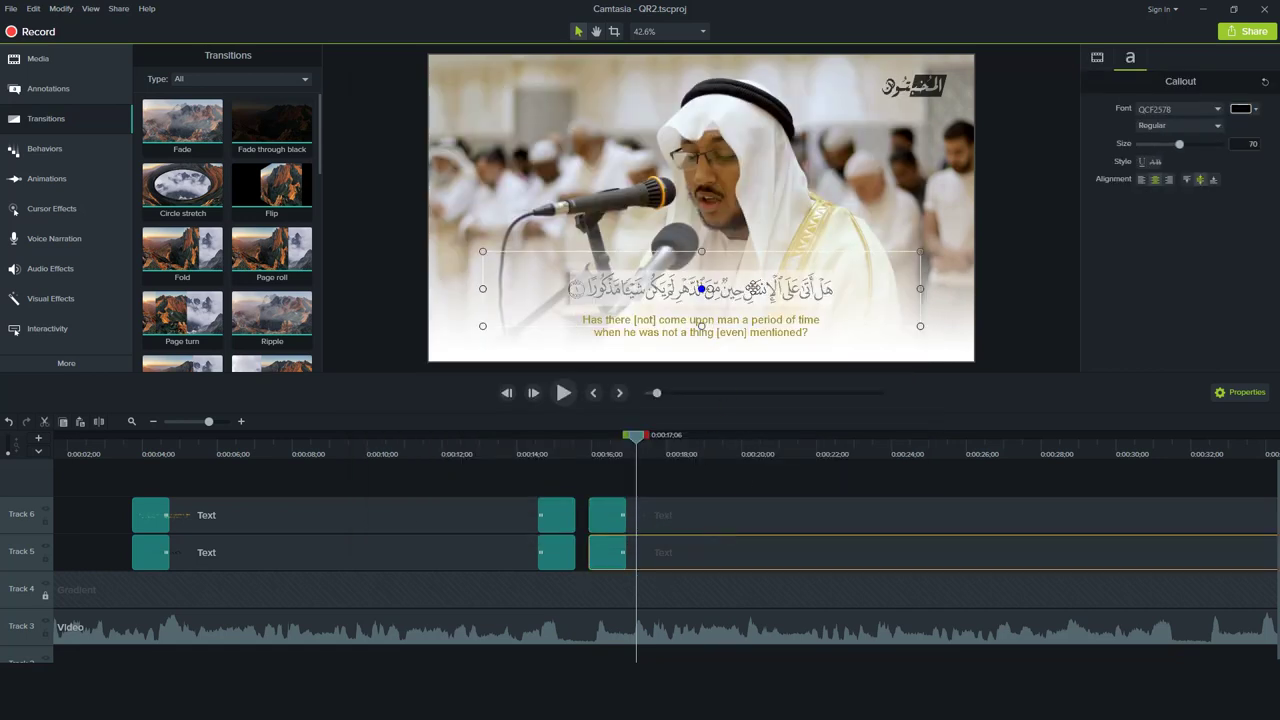
key(ctrl+v)
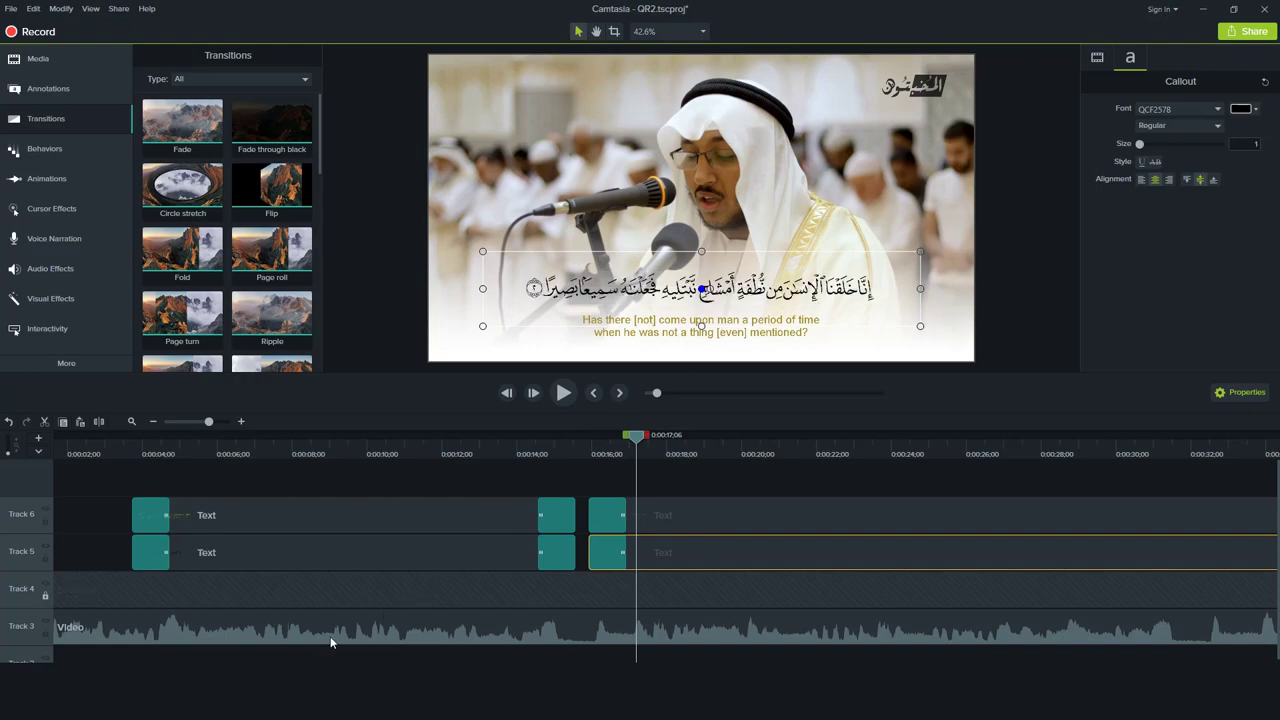
key(alt+Tab)
scroll(479, 522, down, 1)
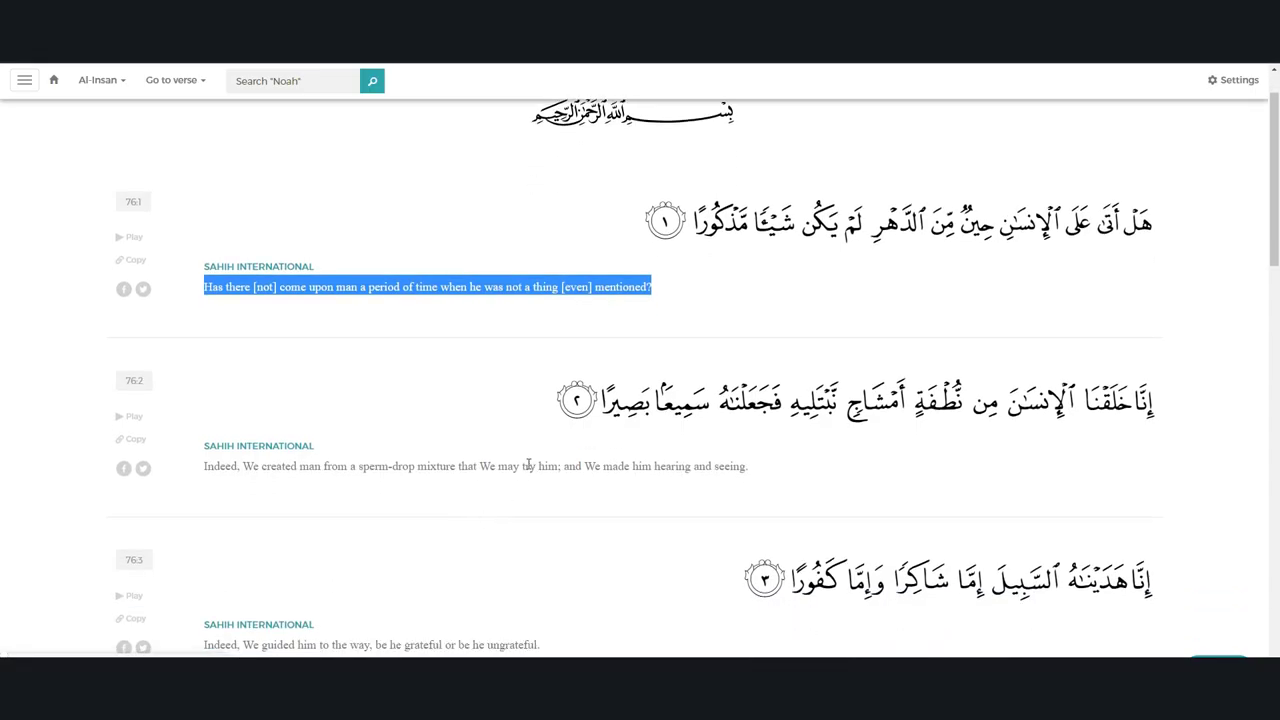
key(alt+Tab)
Paste verse 2's English translation and widen its box so it wraps onto two lines.
double_click(757, 325)
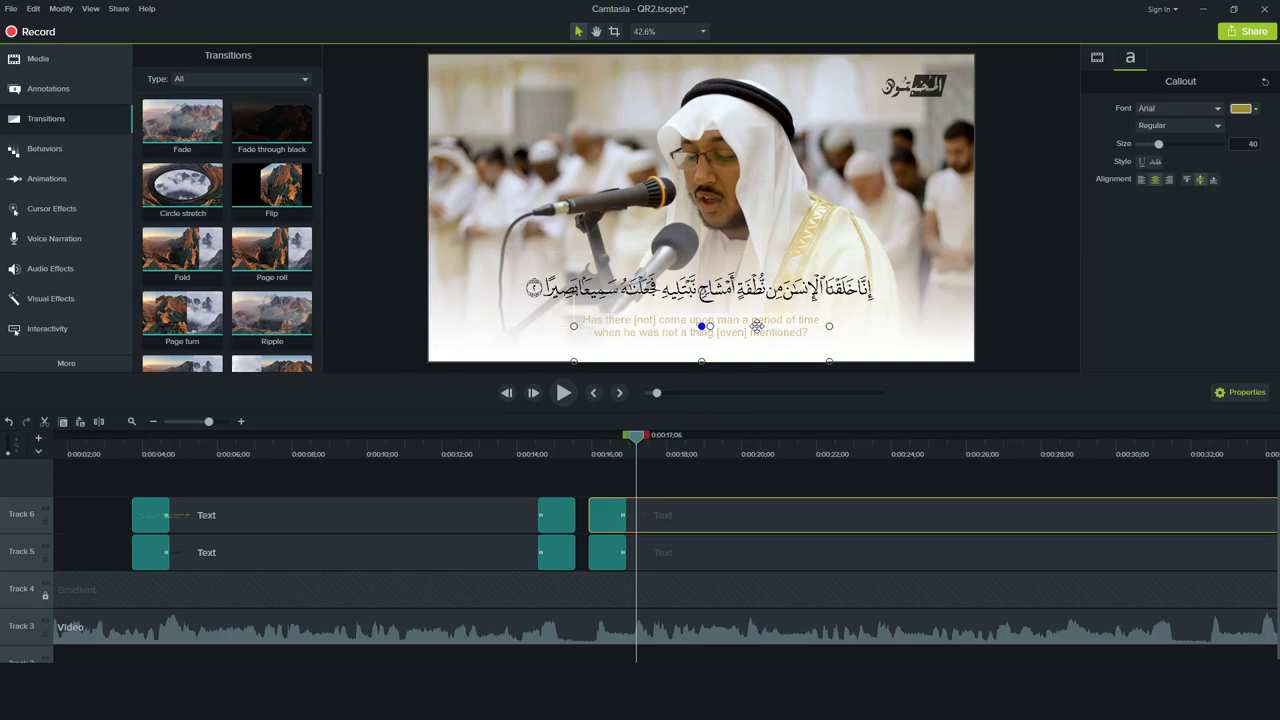
key(ctrl+a)
text(Indeed, We created man from a sperm-drop mixture that We may try him; and We made him hearing and seeing.)
drag(829, 326, 907, 326)
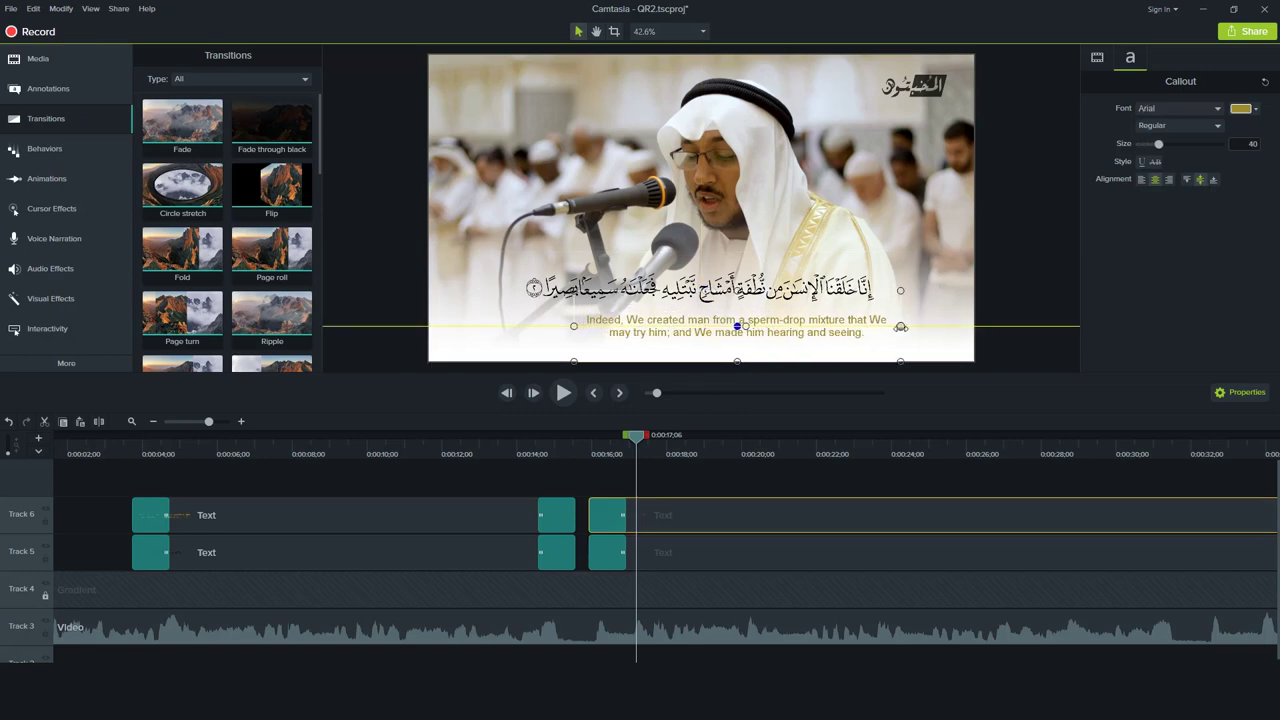
drag(799, 331, 765, 331)
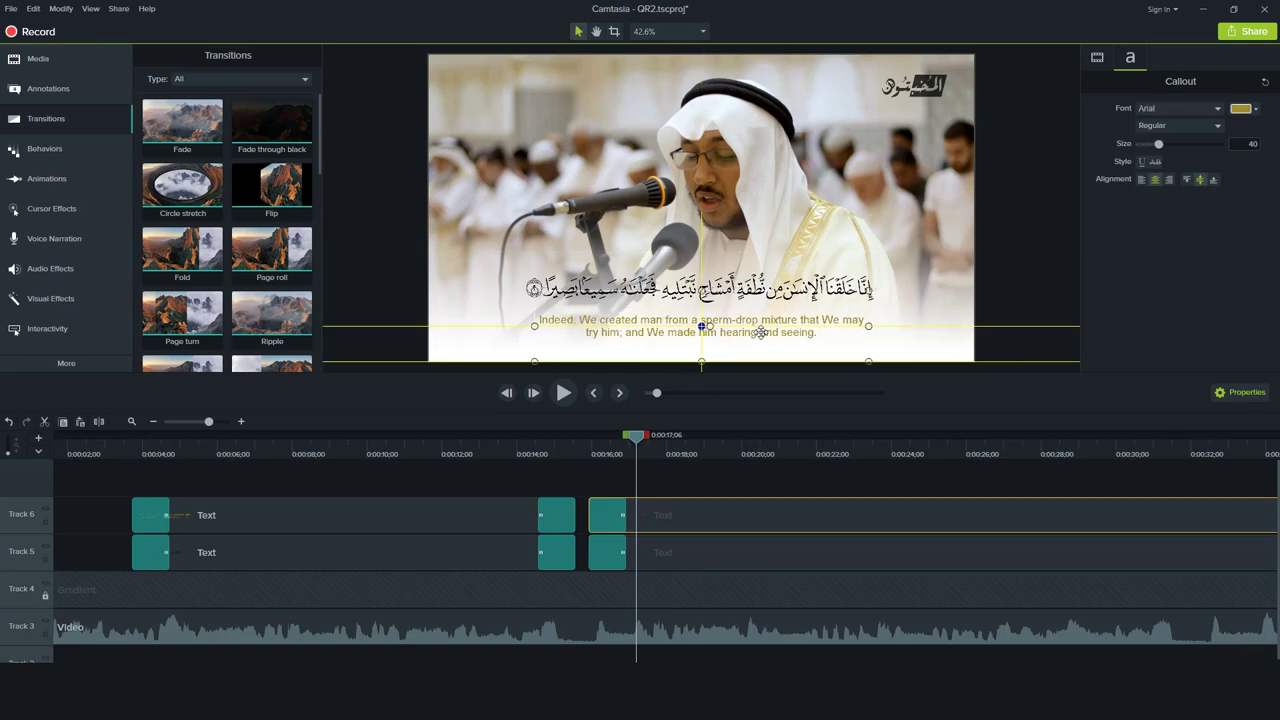
click(663, 495)
click(512, 443)
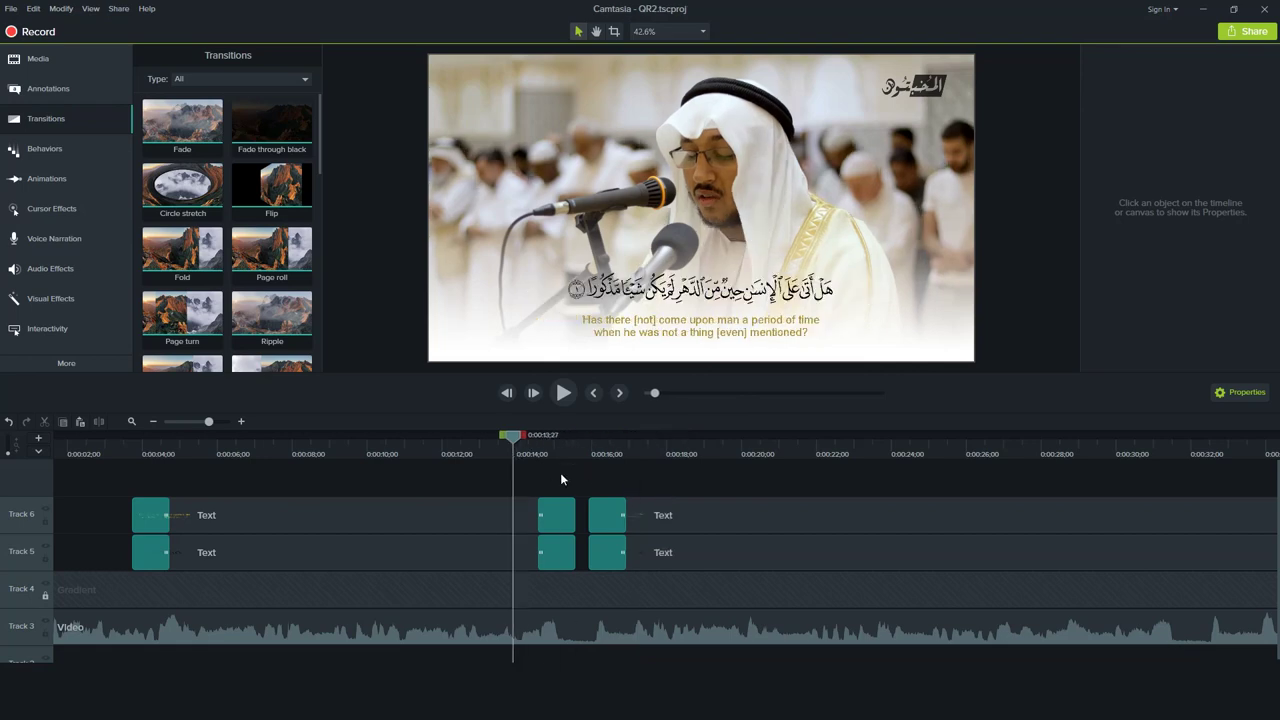
click(563, 393)
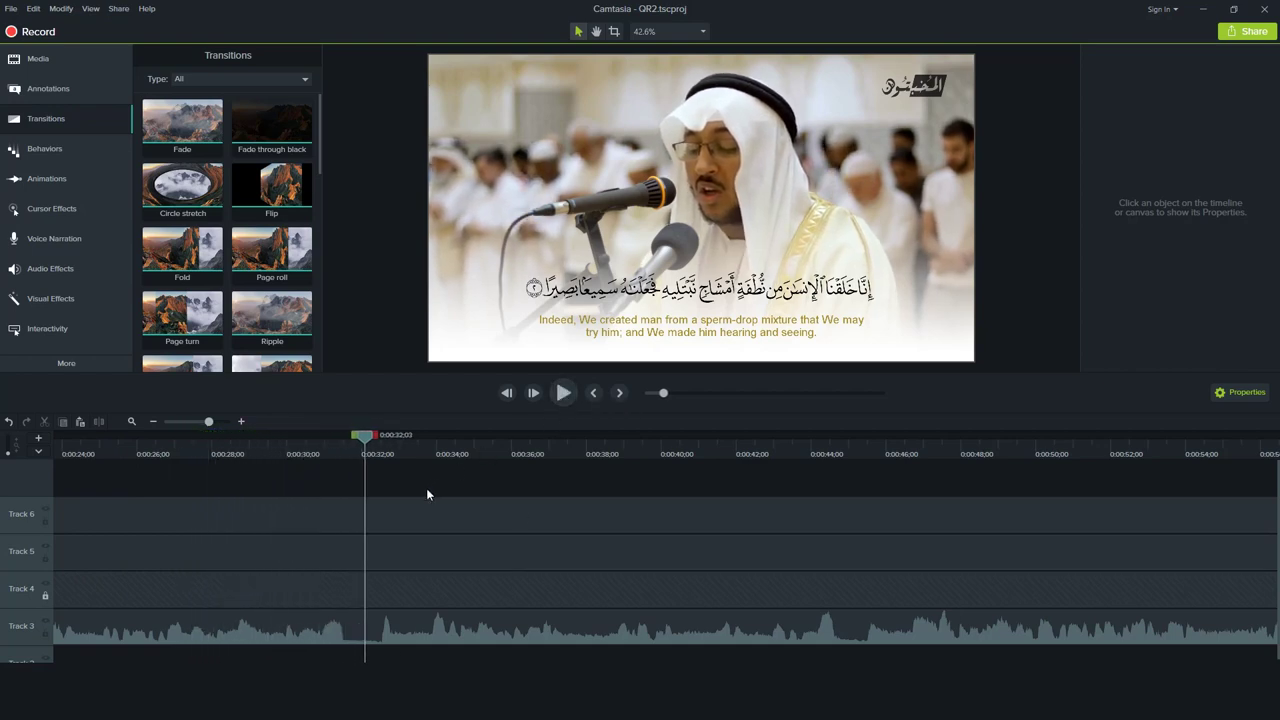
Add Fade transitions to the four caption clips around the break near 0:00:32.
click(391, 551)
drag(366, 440, 377, 445)
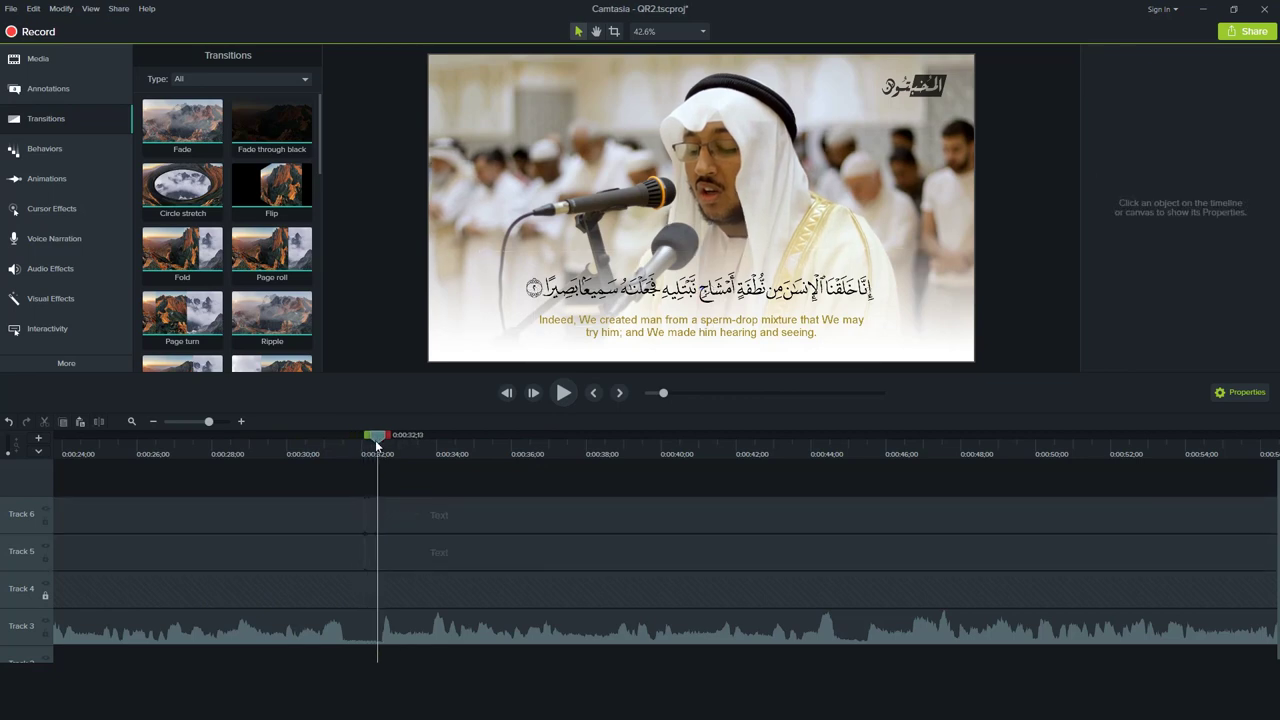
drag(368, 498, 391, 541)
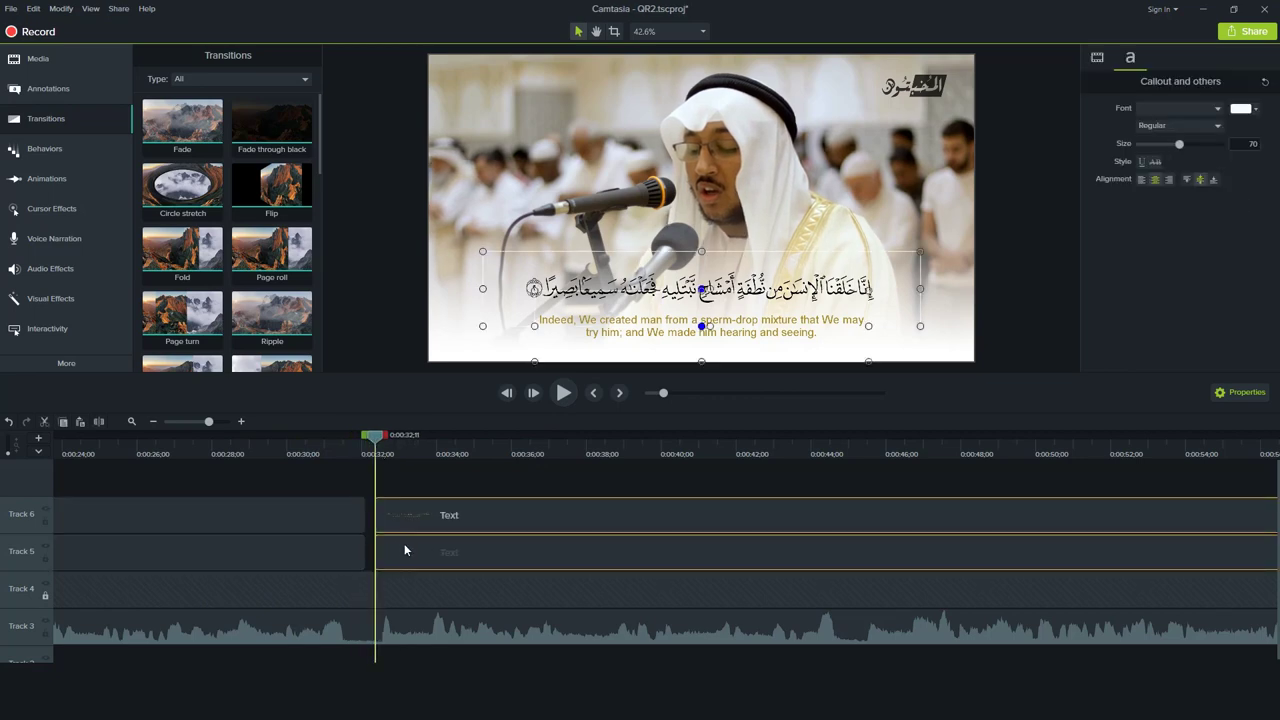
drag(402, 486, 319, 542)
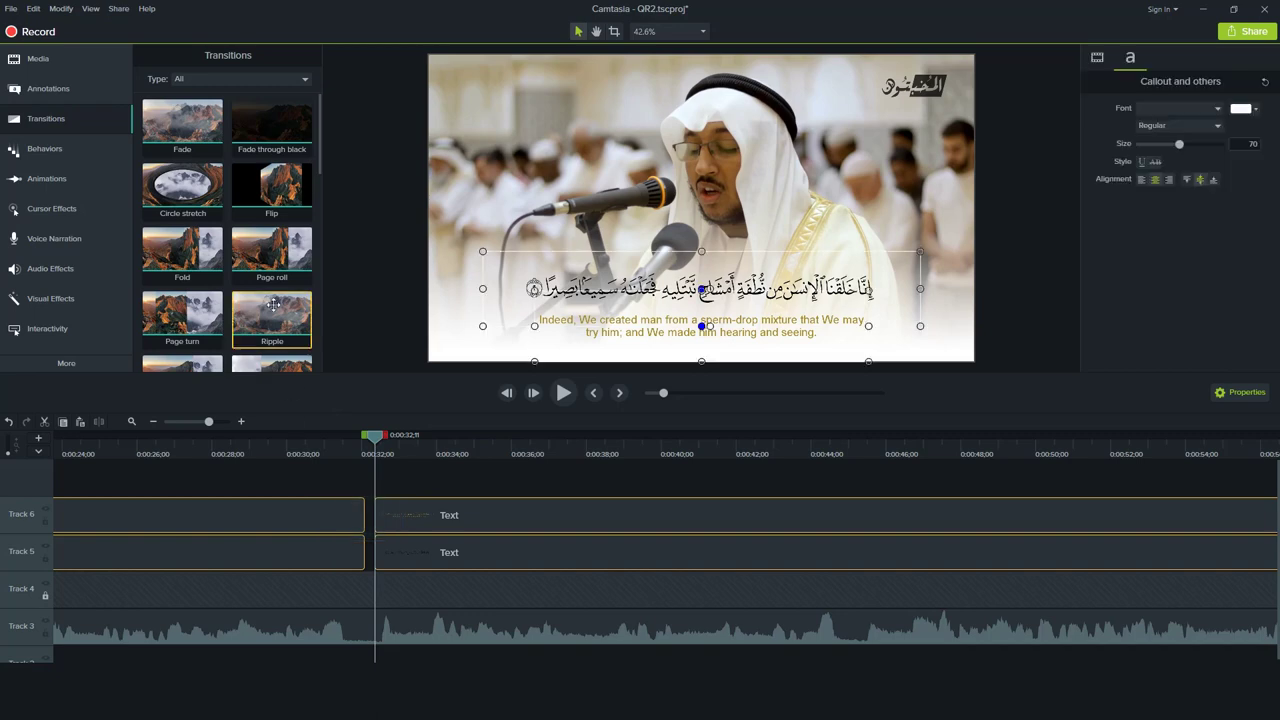
drag(209, 133, 368, 515)
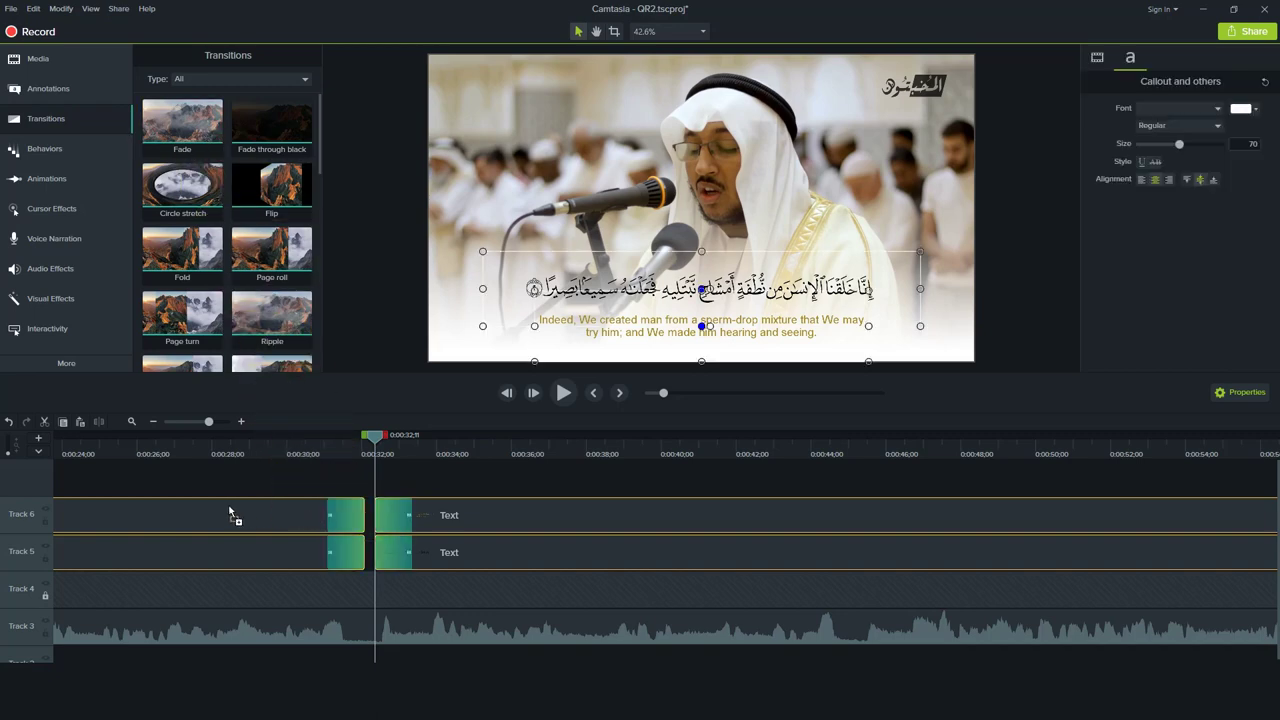
click(418, 488)
click(425, 462)
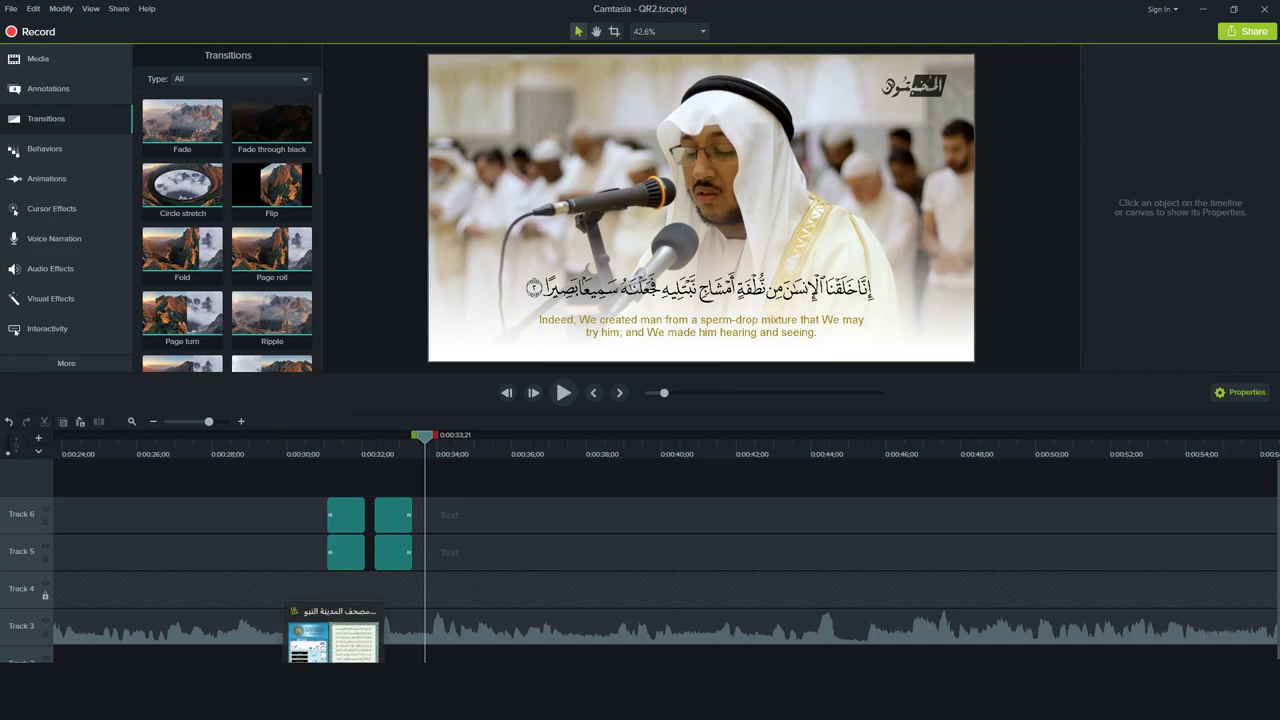
Copy Al-Insan verse 3's Arabic text from the Mushaf program.
click(333, 640)
click(557, 418)
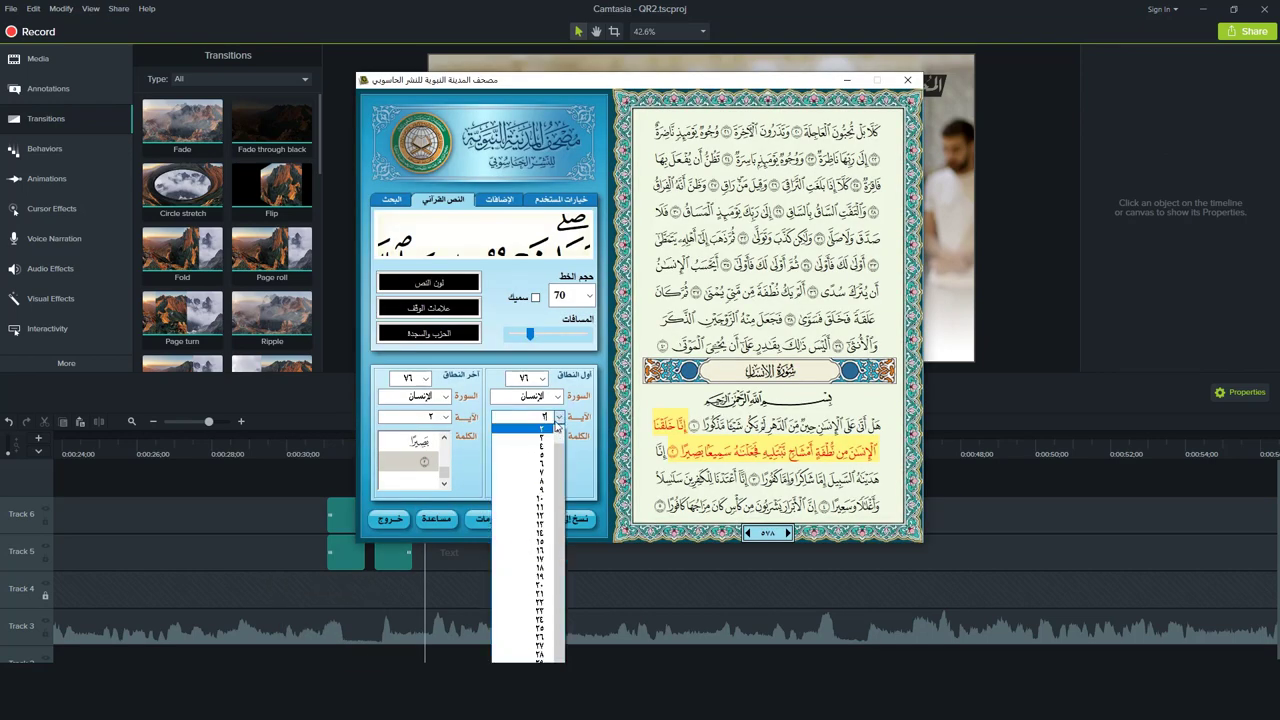
click(545, 438)
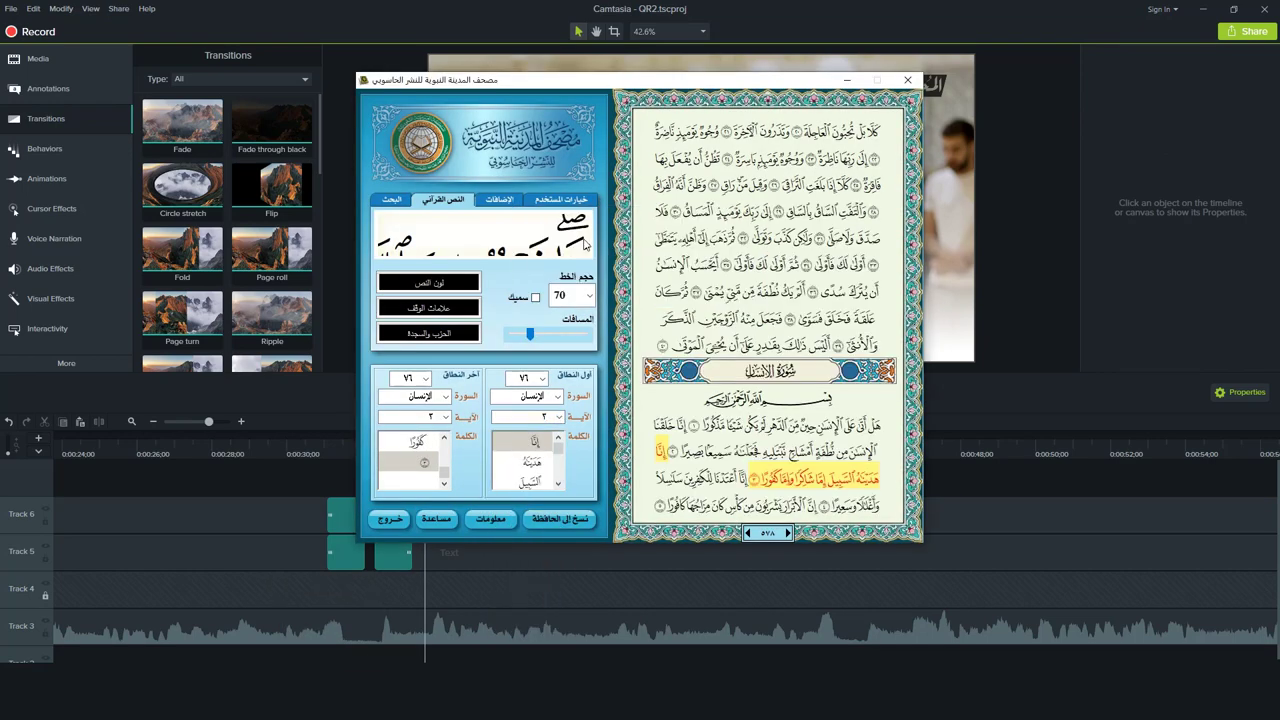
click(587, 7)
Paste verse 3's Arabic into the caption and copy its English translation from Quran.com.
click(687, 279)
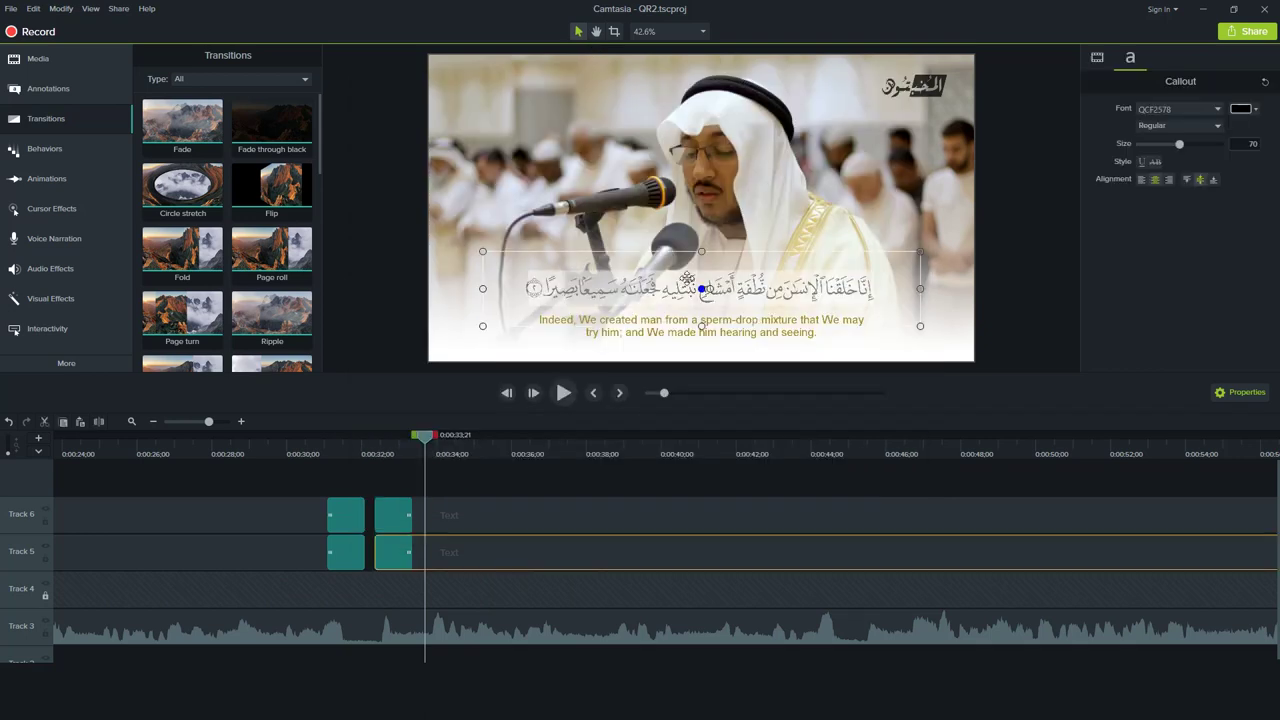
key(ctrl+v)
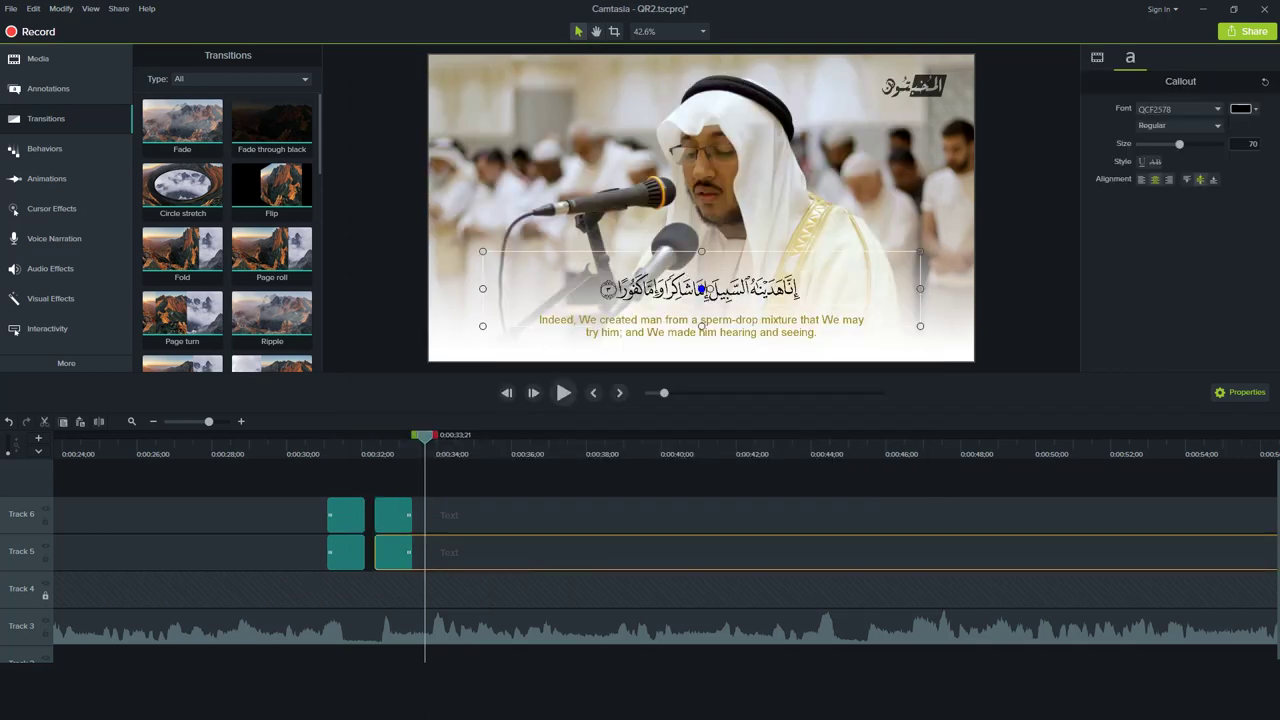
key(alt+Tab)
scroll(489, 491, down, 1)
scroll(483, 471, down, 1)
click(482, 442)
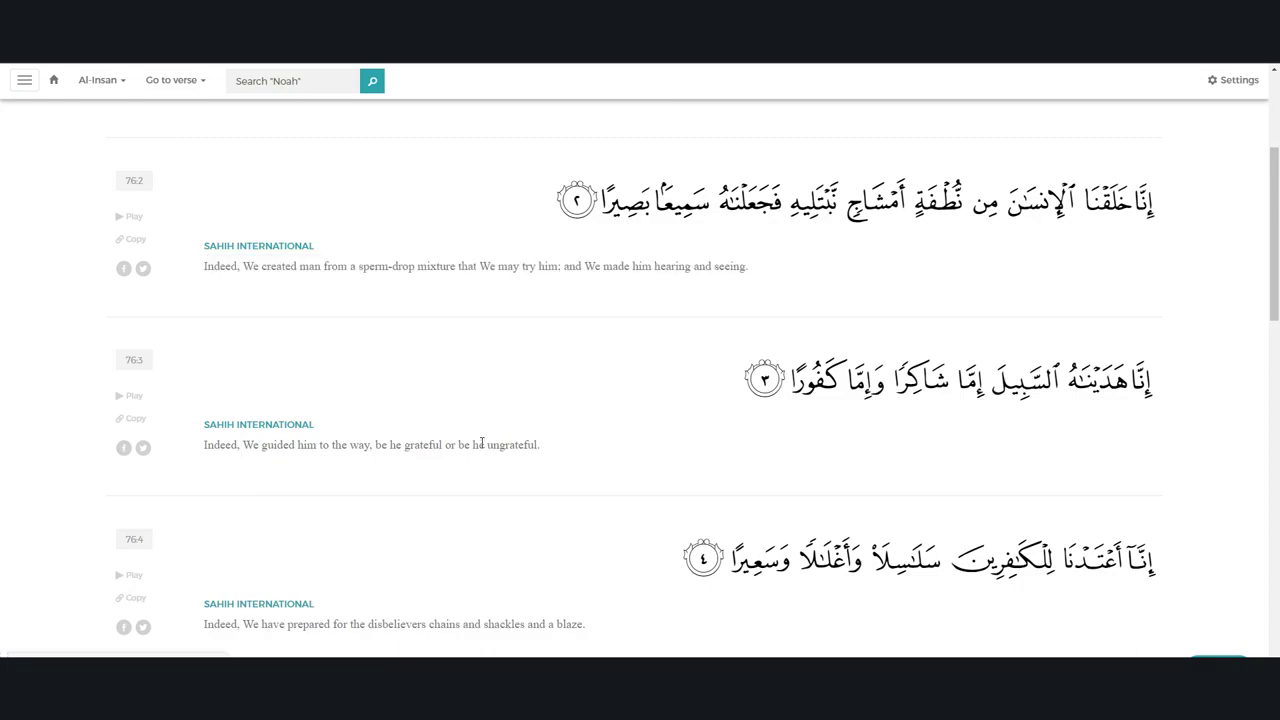
triple_click(482, 442)
key(ctrl+c)
key(alt+Tab)
Paste verse 3's English translation and narrow its box so it fits two lines.
click(752, 333)
key(ctrl+a)
key(ctrl+v)
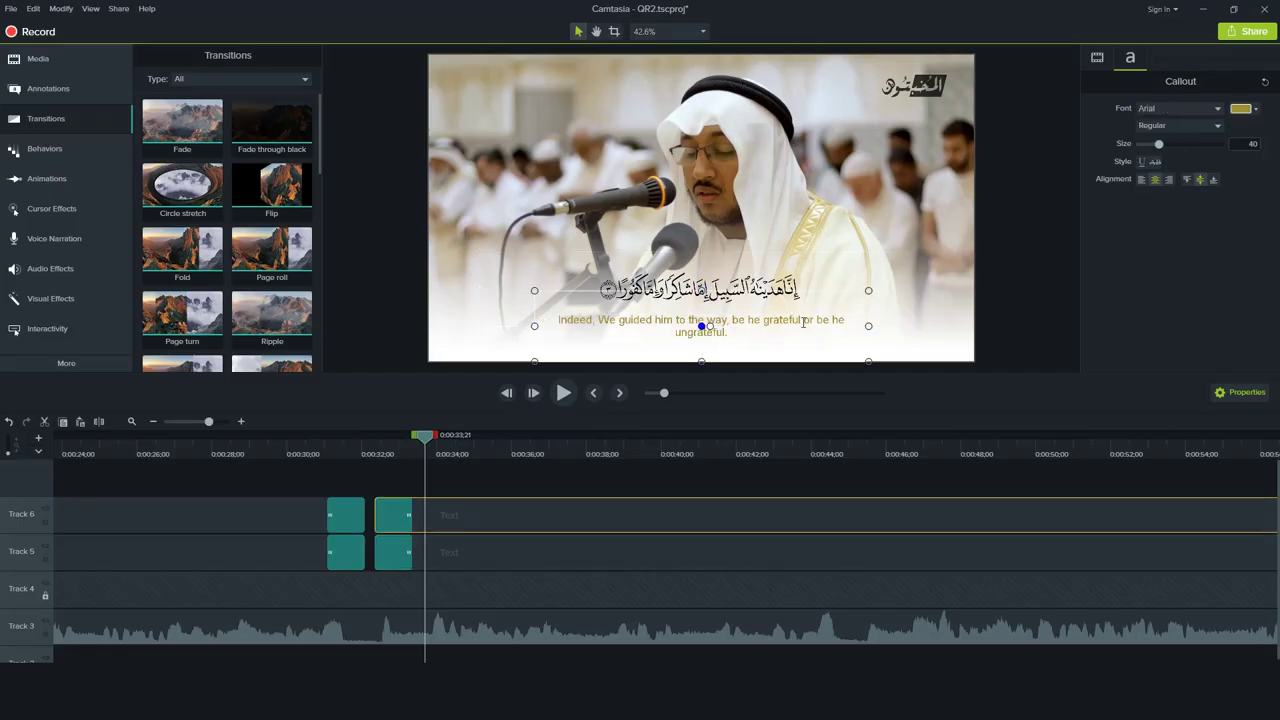
mouse_move(867, 326)
mouse_down()
mouse_move(776, 327)
mouse_move(802, 325)
mouse_up()
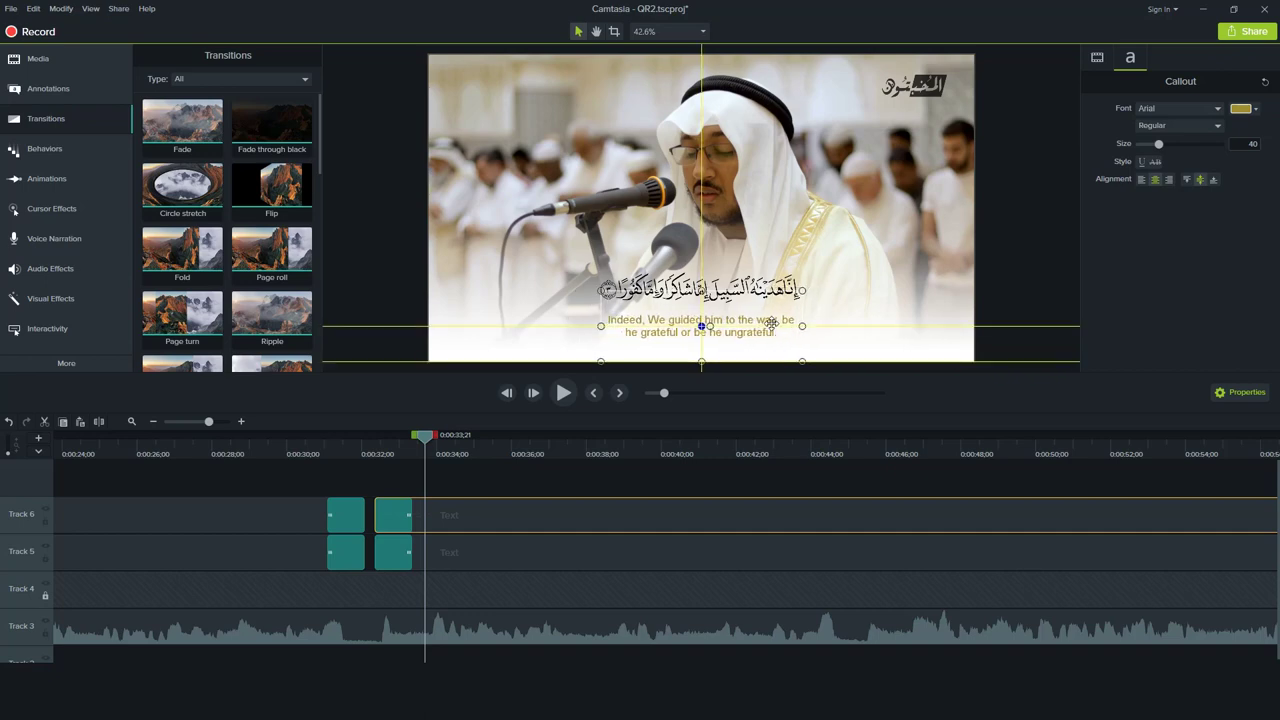
click(301, 454)
drag(301, 454, 291, 454)
click(350, 479)
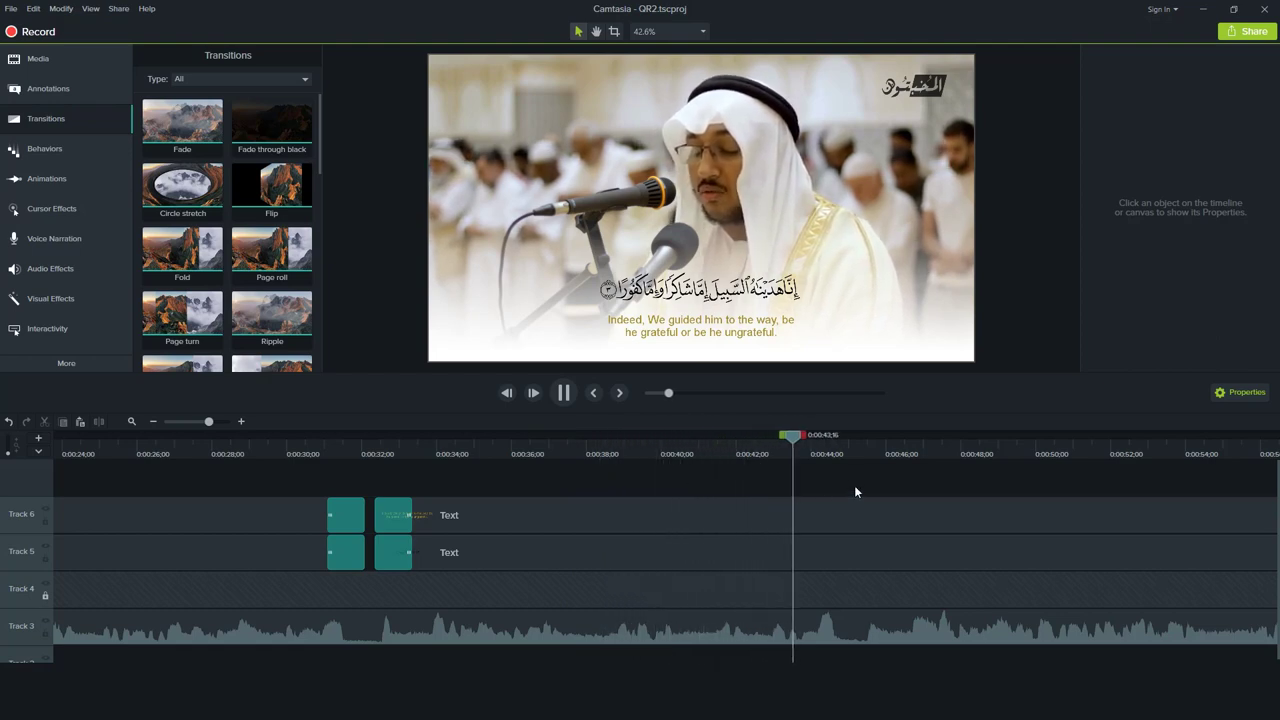
Pause at 0:00:46;04 and paste the copied caption clips onto tracks 6 and 5.
key(space)
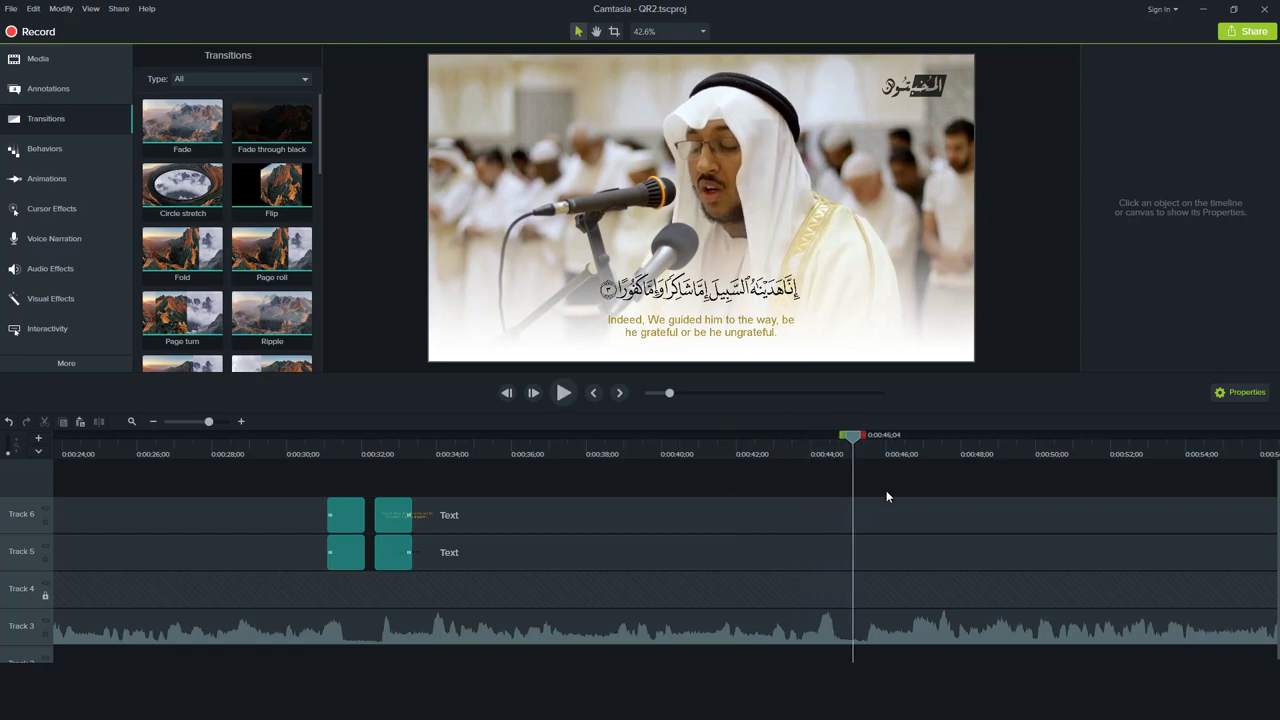
key(ctrl+v)
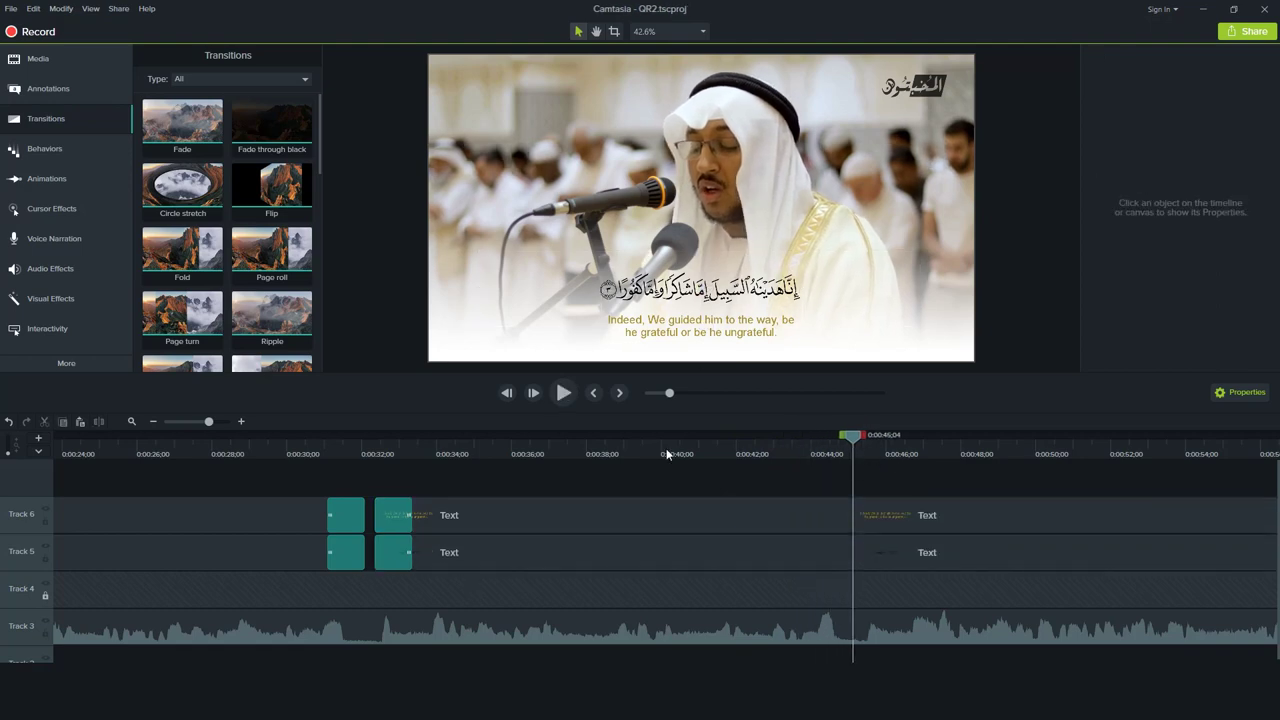